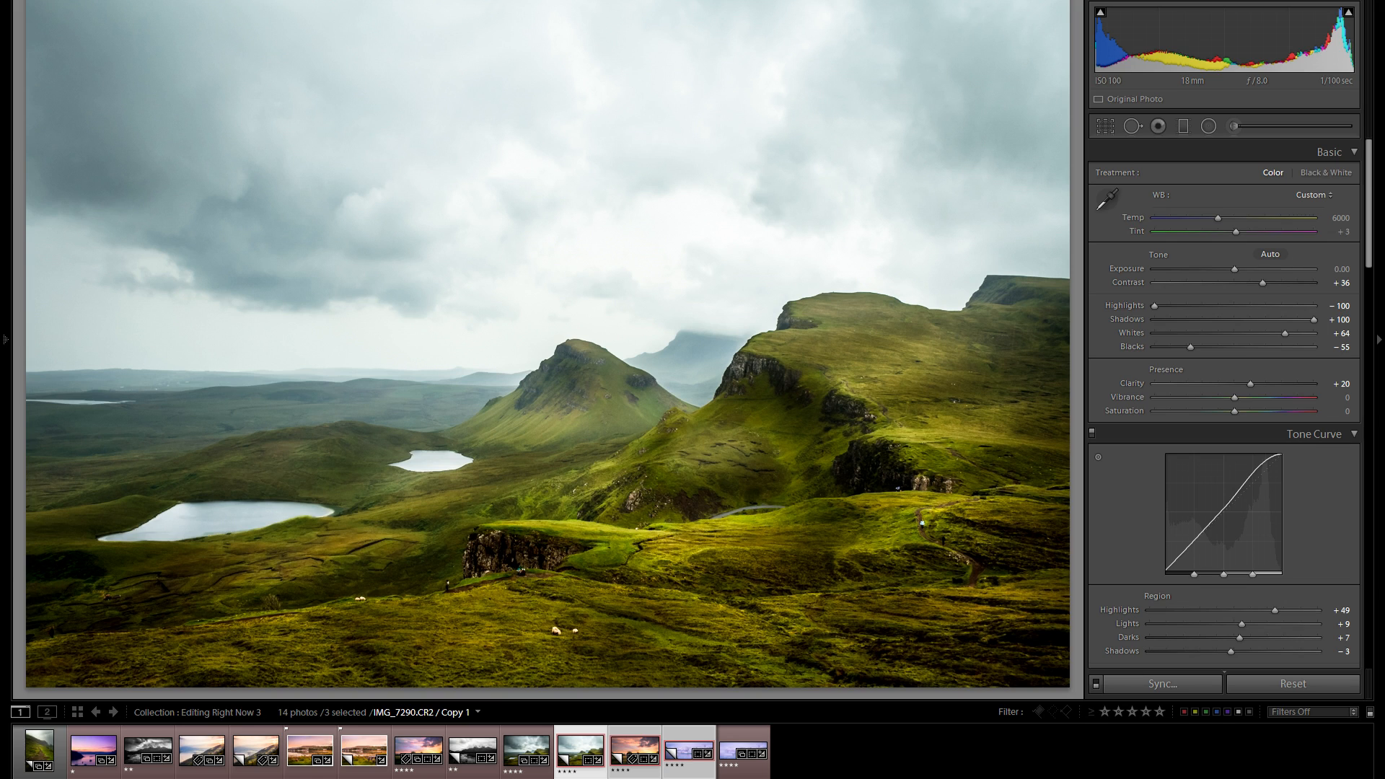
# Hide the filmstrip and review the photo's existing Basic, Tone Curve, HSL, Split Toning and Detail settings.
pyautogui.press('F6')
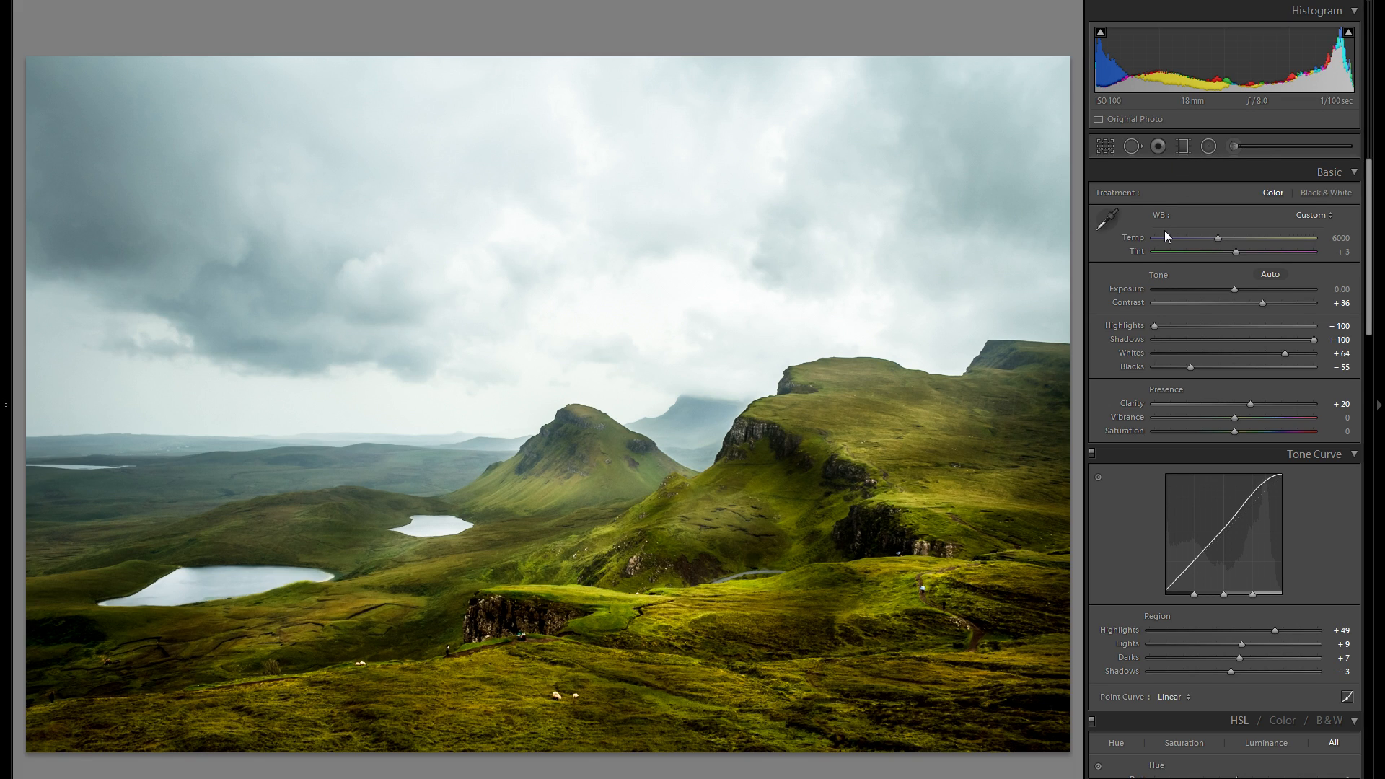
pyautogui.scroll(-10, 1200, 605)
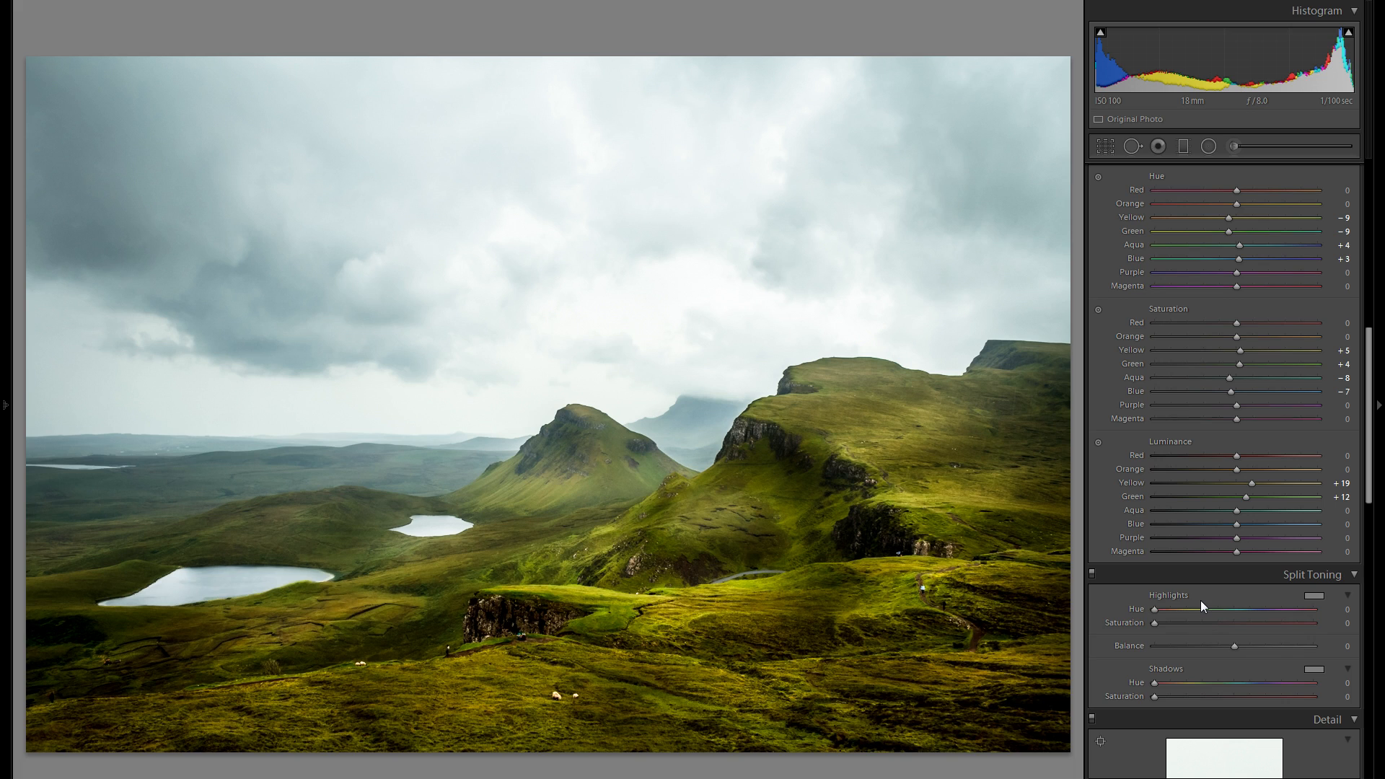
pyautogui.scroll(-5, 1200, 601)
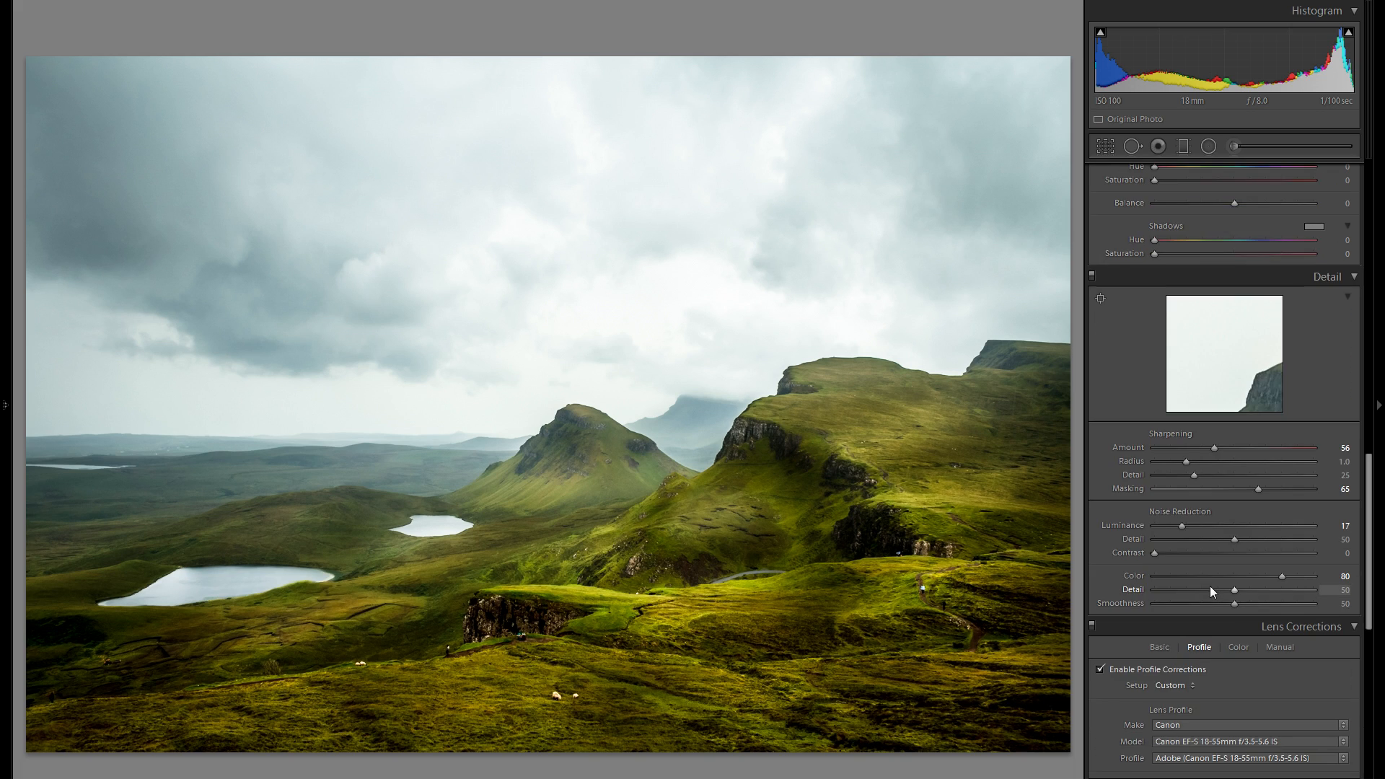
pyautogui.scroll(7, 1211, 614)
pyautogui.scroll(6, 1210, 612)
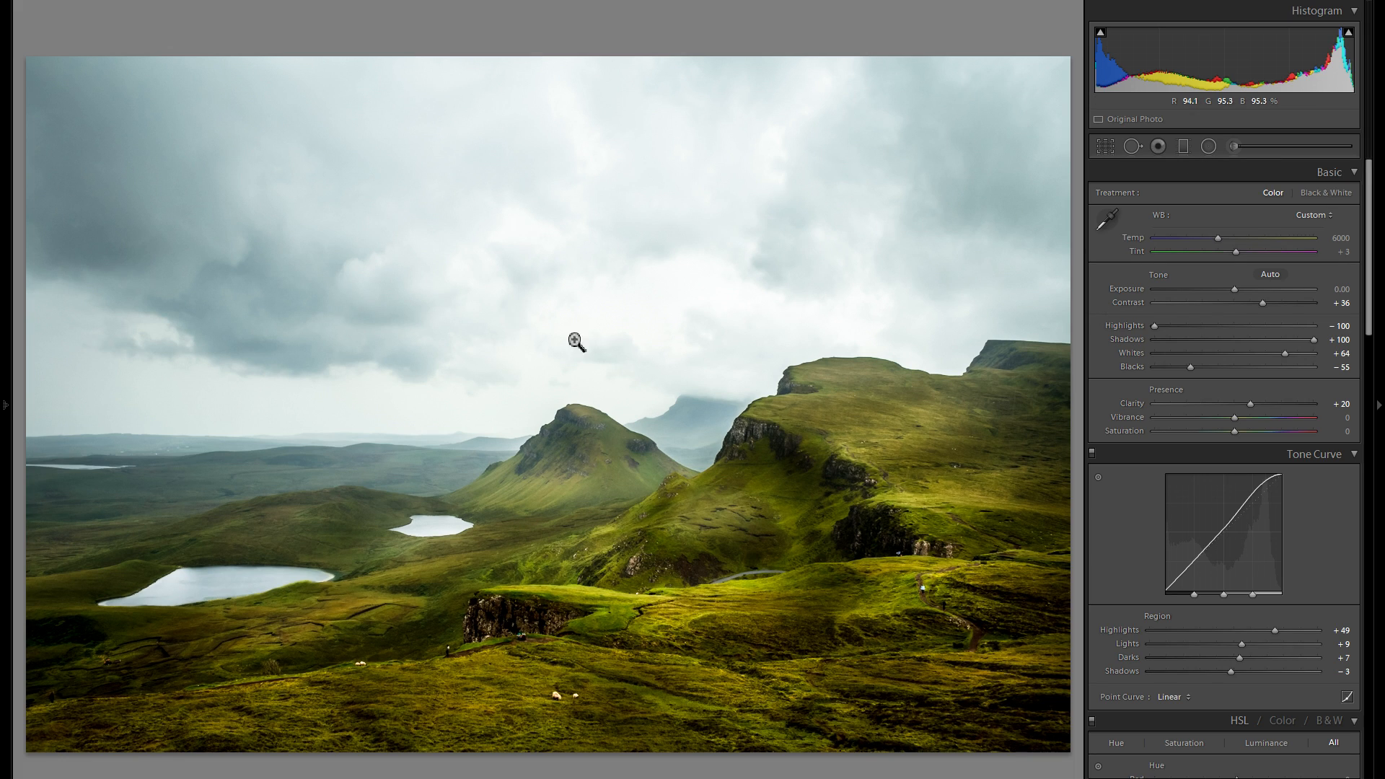
# Add a slanted graduated filter covering the sky down to the hills and set its Exposure to −0.74.
pyautogui.click(1183, 146)
pyautogui.moveTo(550, 342); pyautogui.dragTo(592, 532)
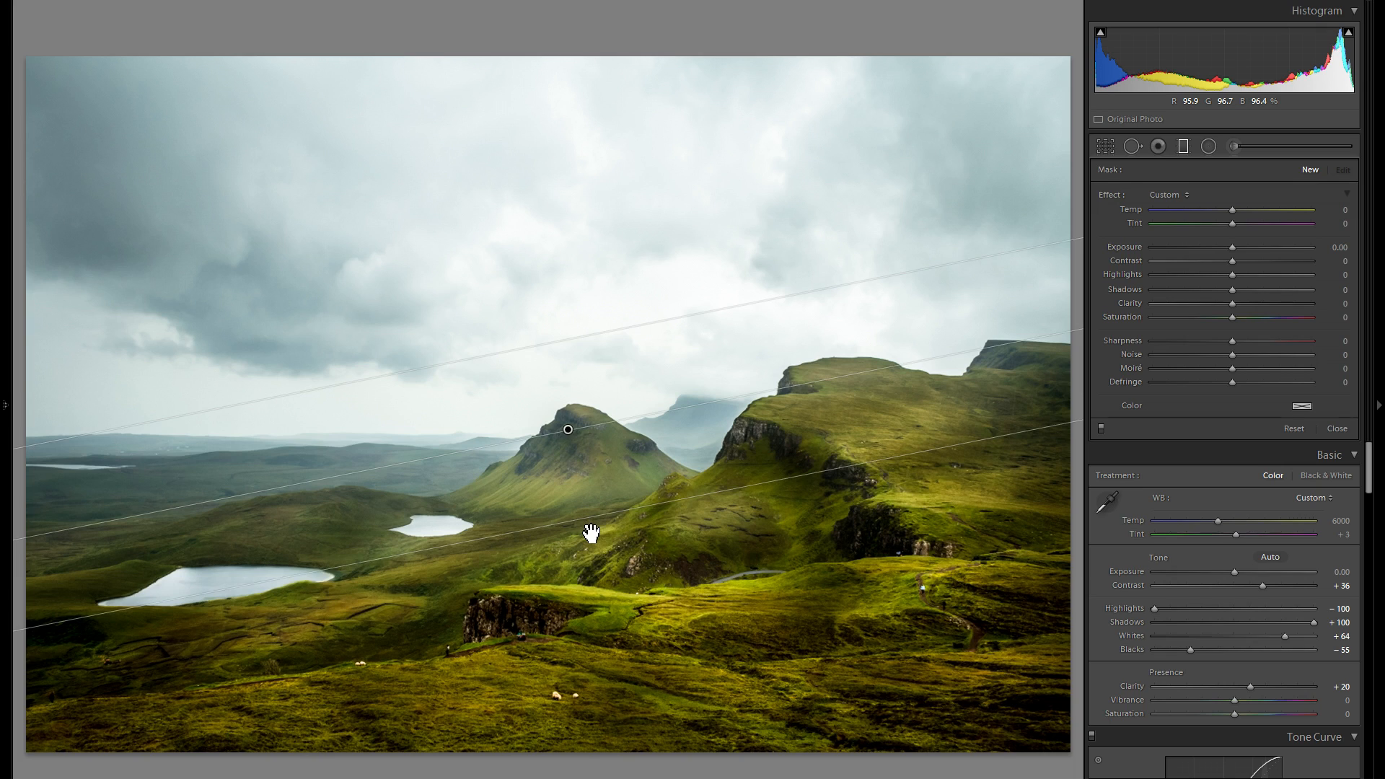
pyautogui.moveTo(1232, 247); pyautogui.dragTo(1213, 247)
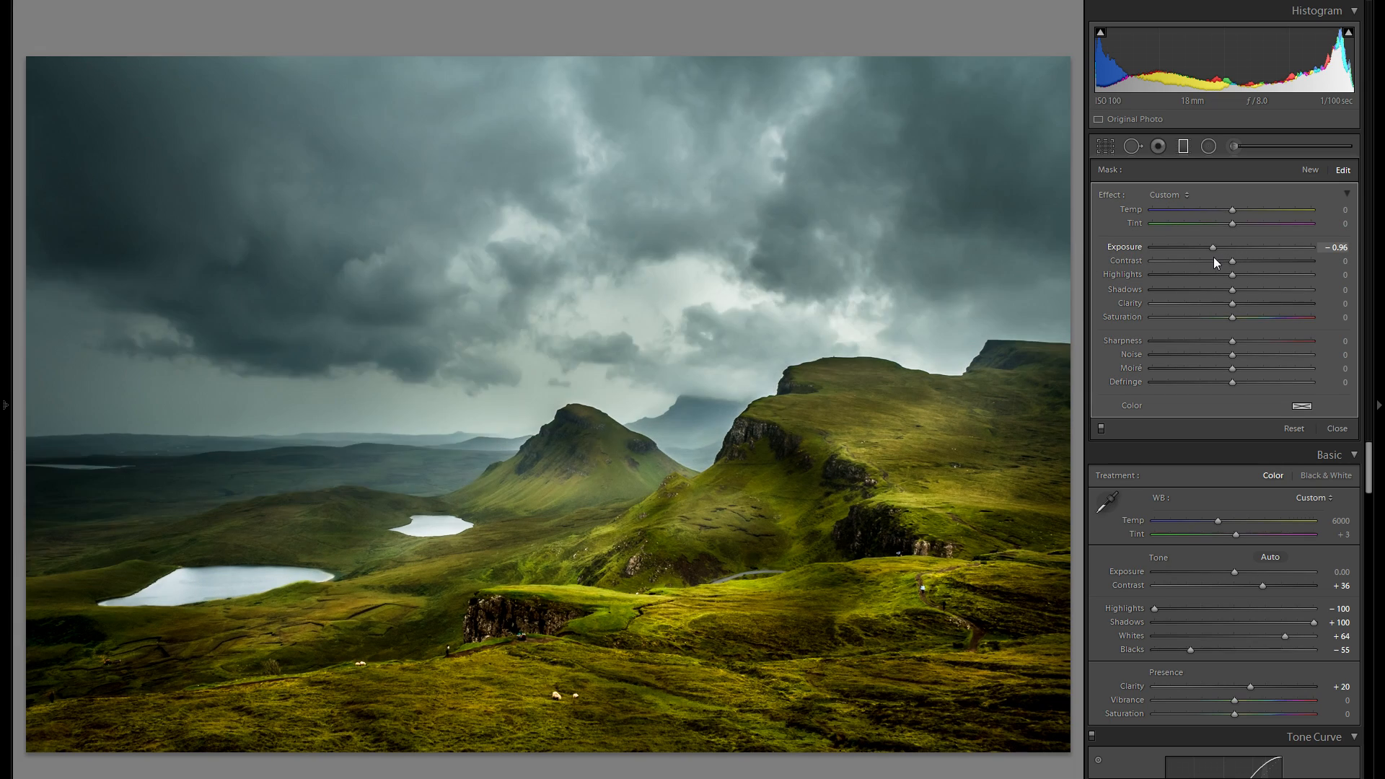
pyautogui.moveTo(1213, 247); pyautogui.dragTo(1215, 247)
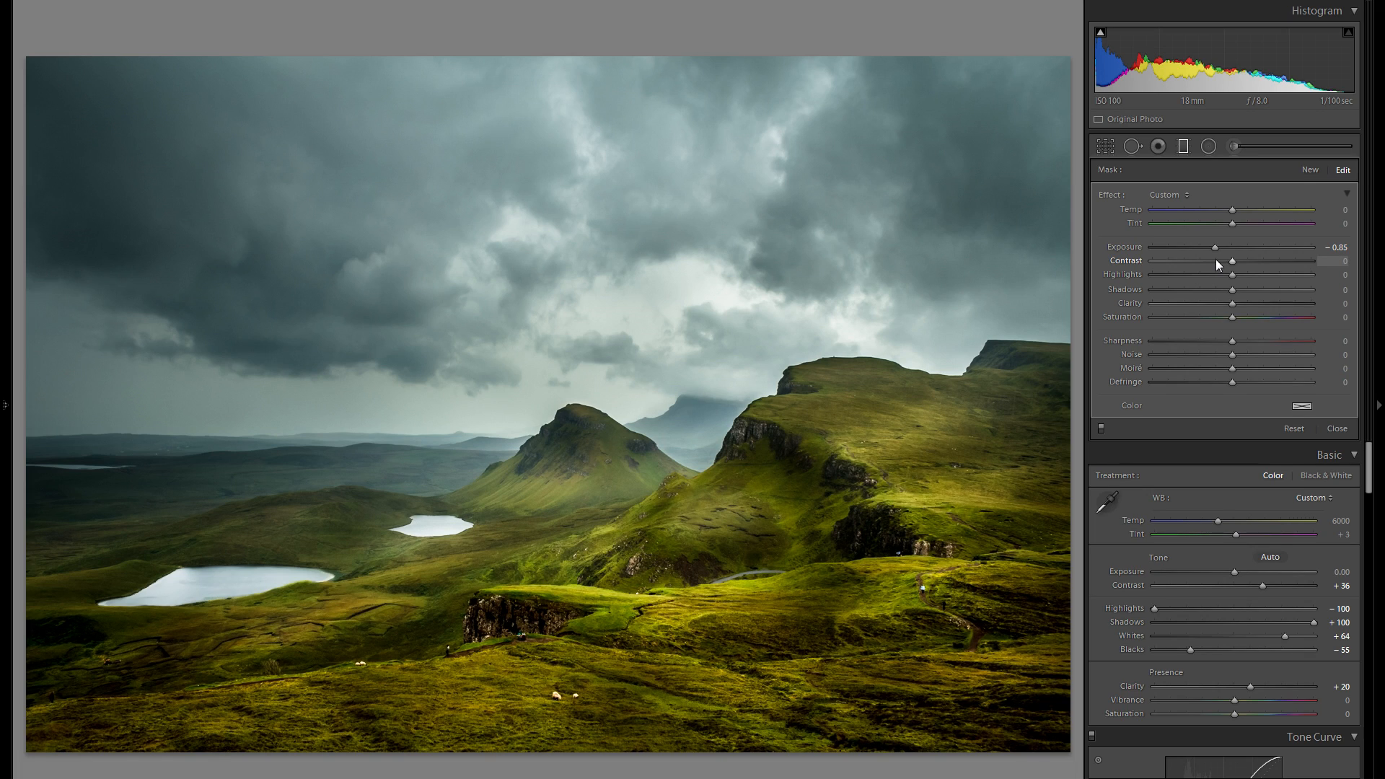
pyautogui.moveTo(1215, 249); pyautogui.dragTo(1220, 248)
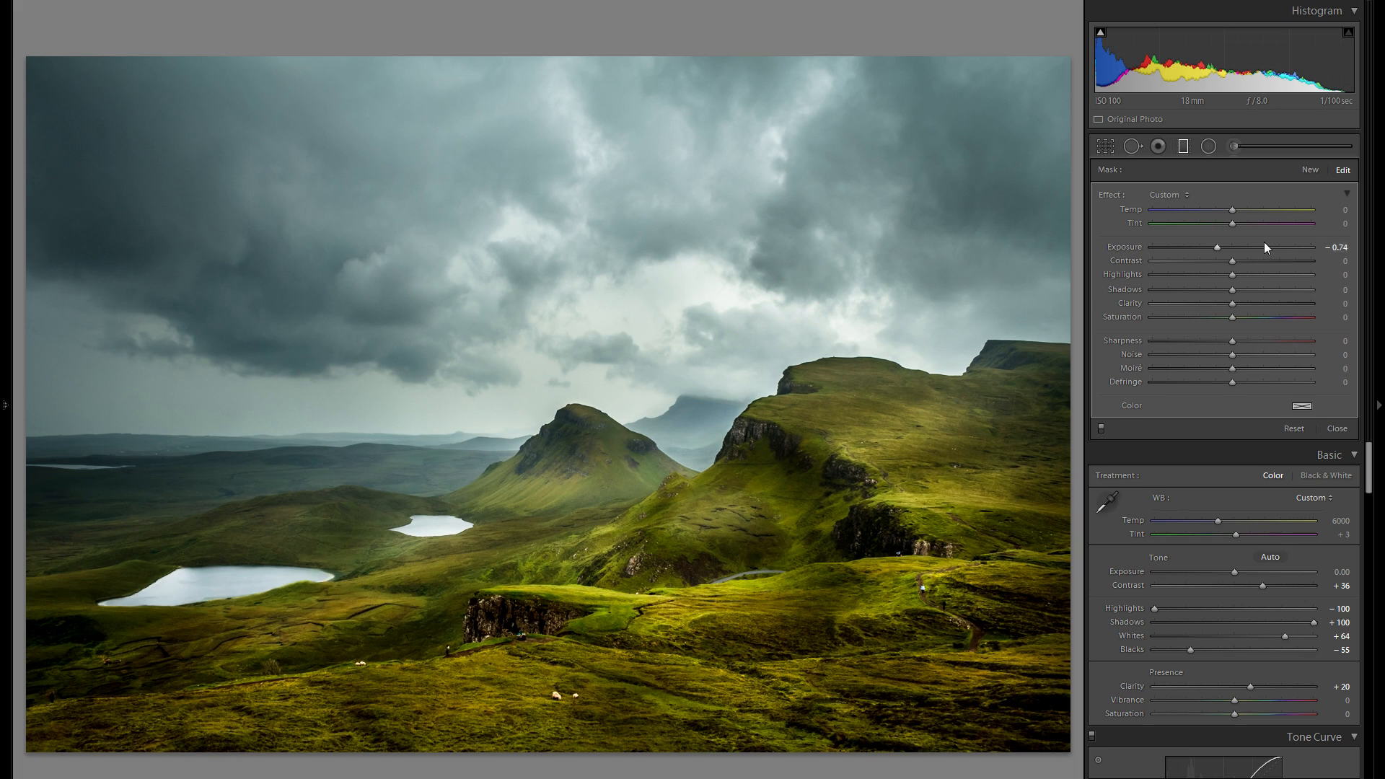
# Try positive and negative Contrast and Clarity on the sky filter, settling on Contrast 42 and Clarity 37.
pyautogui.click(1267, 260)
pyautogui.click(1265, 303)
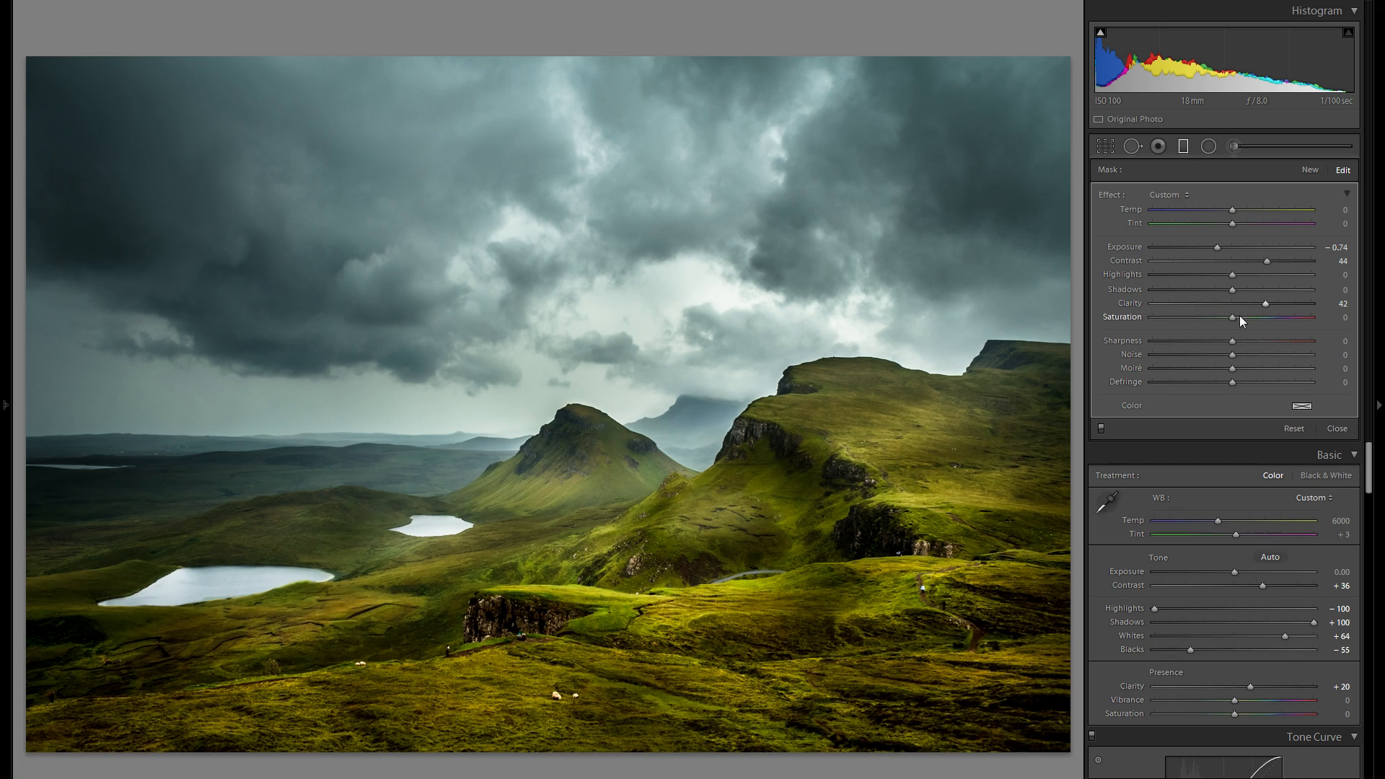
pyautogui.moveTo(1195, 303); pyautogui.dragTo(1191, 303)
pyautogui.moveTo(1267, 260); pyautogui.dragTo(1197, 261)
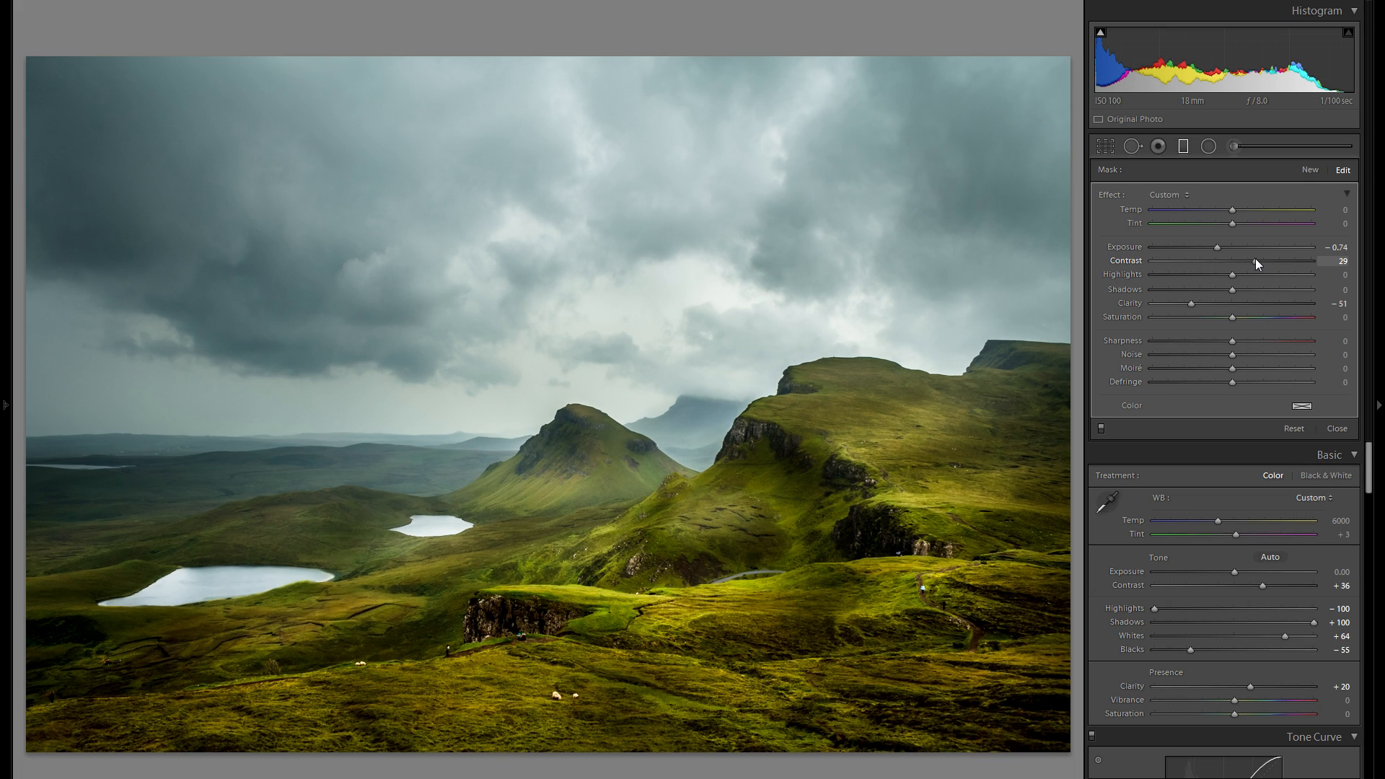
pyautogui.moveTo(1255, 260); pyautogui.dragTo(1266, 260)
pyautogui.click(1261, 303)
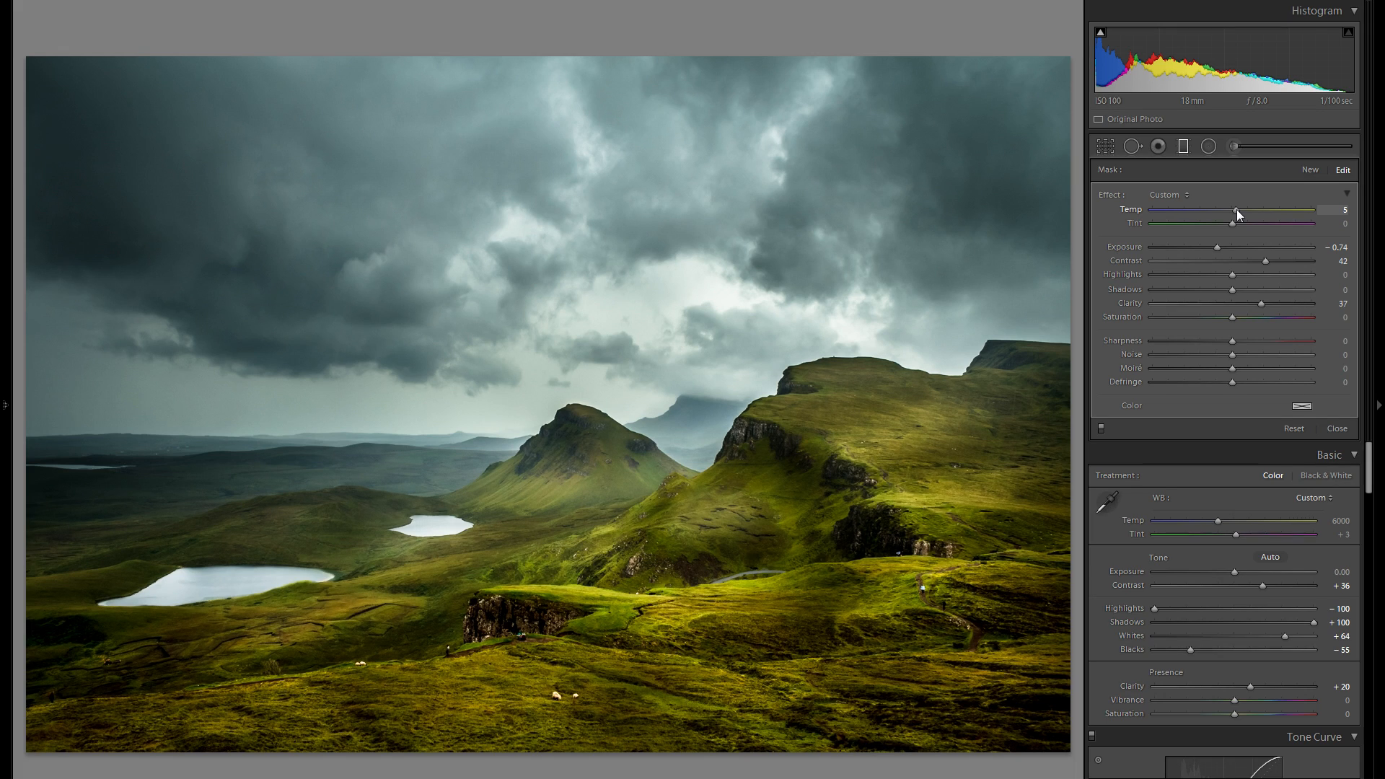
# Reset the sky filter's Temp and set its Saturation to −13, comparing the photo with the filter off and on.
pyautogui.doubleClick(1236, 209)
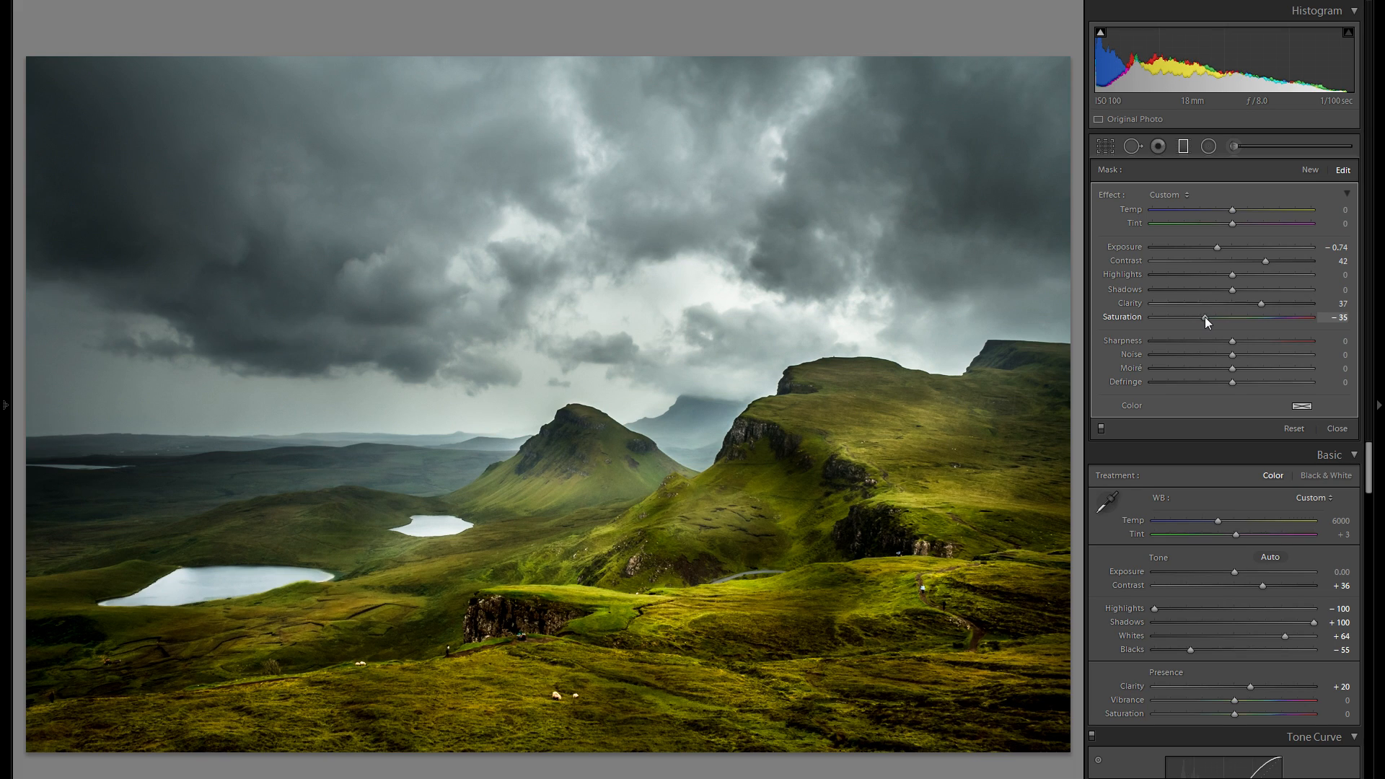
pyautogui.moveTo(1166, 313); pyautogui.dragTo(1231, 316)
pyautogui.moveTo(1231, 316); pyautogui.dragTo(1222, 319)
pyautogui.click(1102, 429)
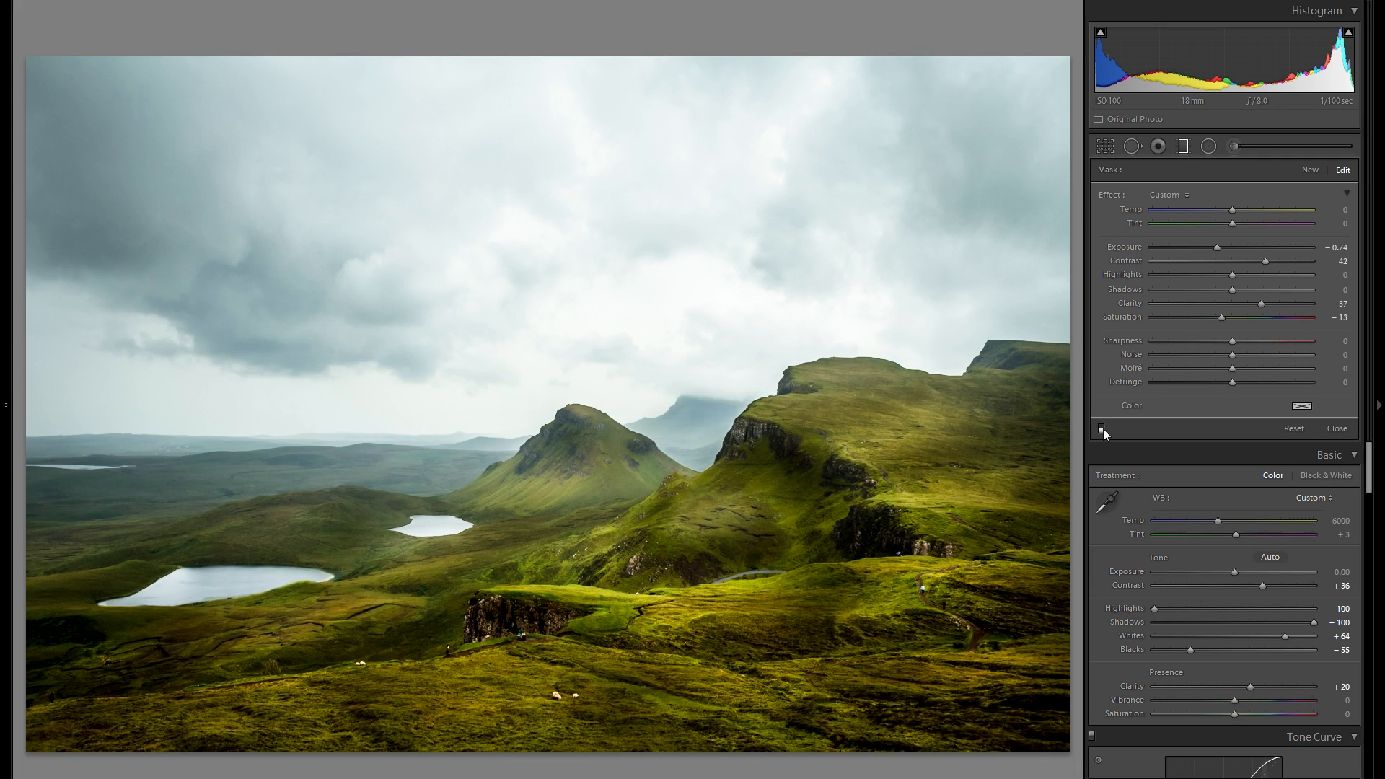
pyautogui.click(1102, 429)
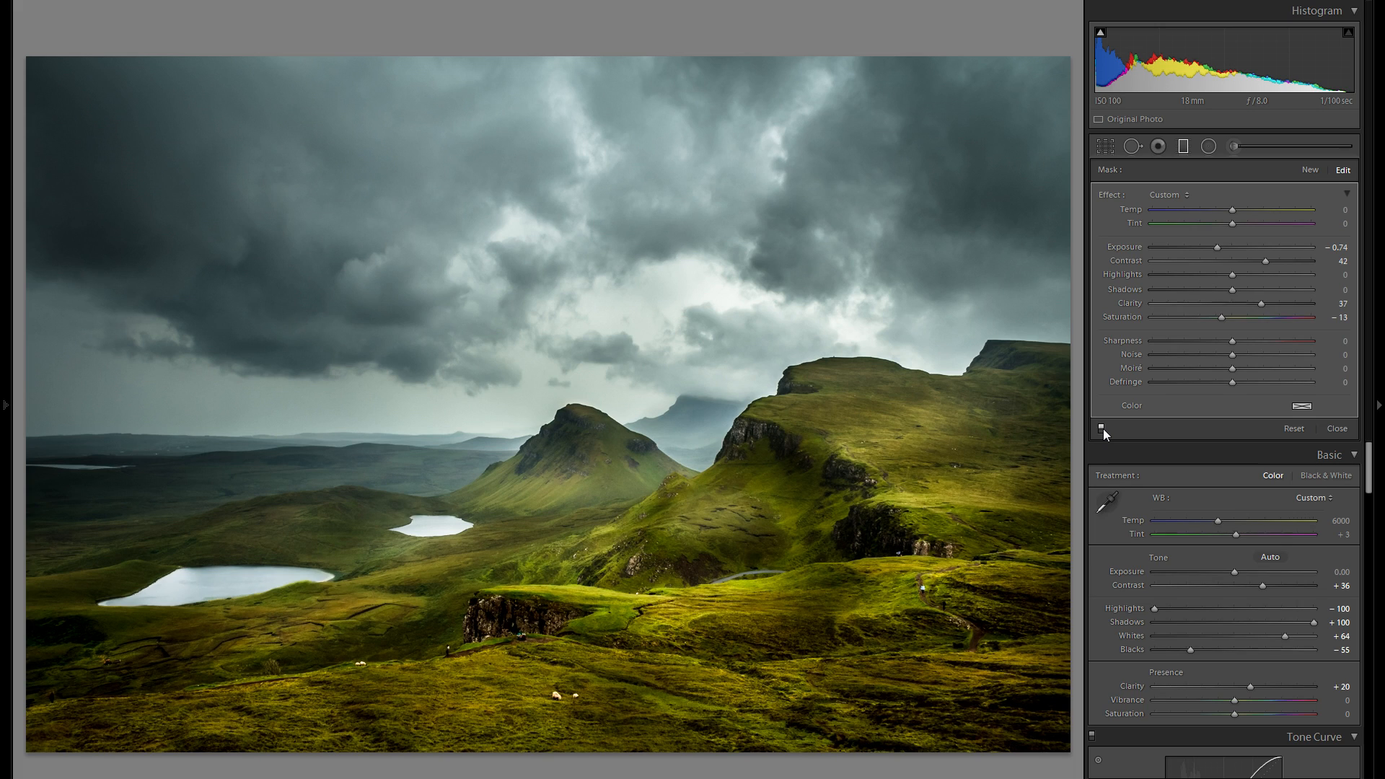
# Add a narrow horizontal graduated filter along the photo's bottom edge and set its Exposure to −0.42.
pyautogui.click(1183, 148)
pyautogui.click(1181, 148)
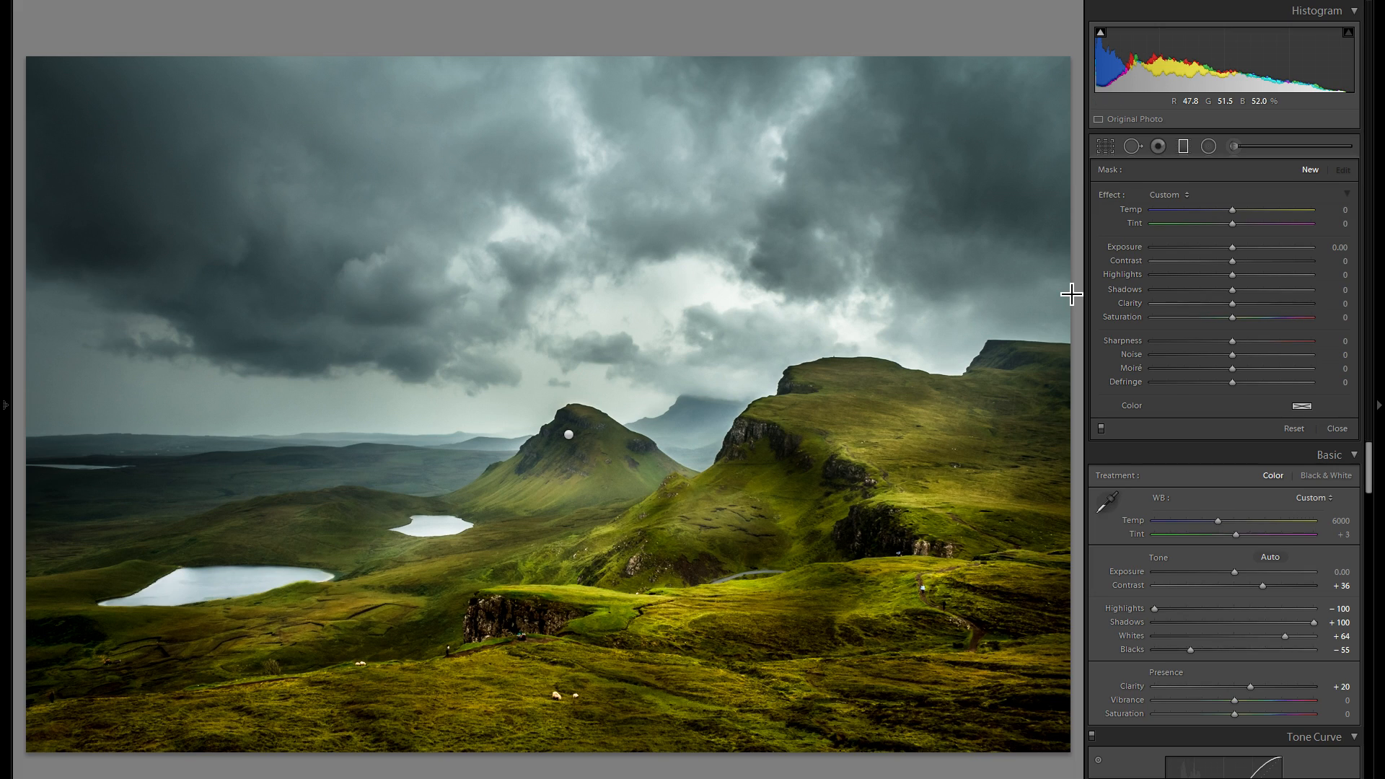
pyautogui.moveTo(598, 746); pyautogui.dragTo(598, 671)
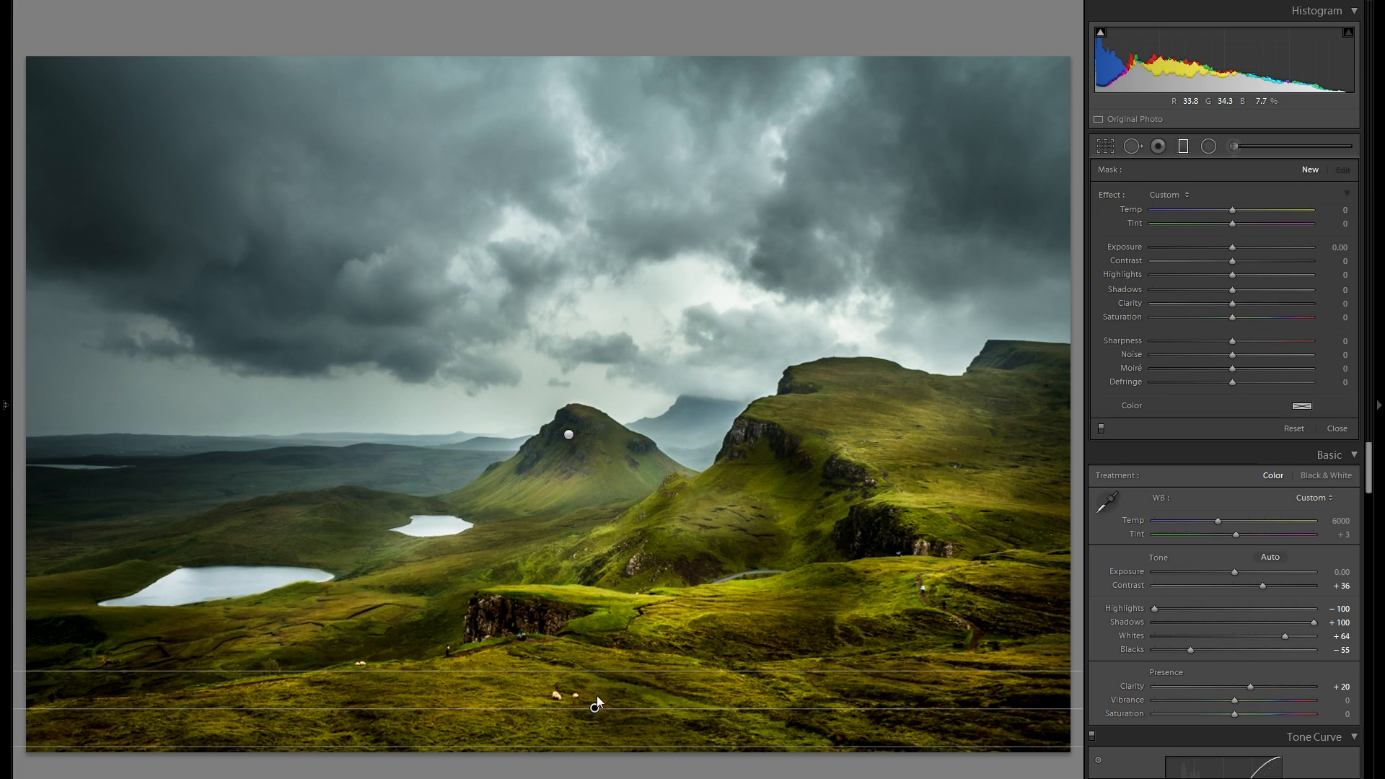
pyautogui.moveTo(598, 711); pyautogui.dragTo(598, 699)
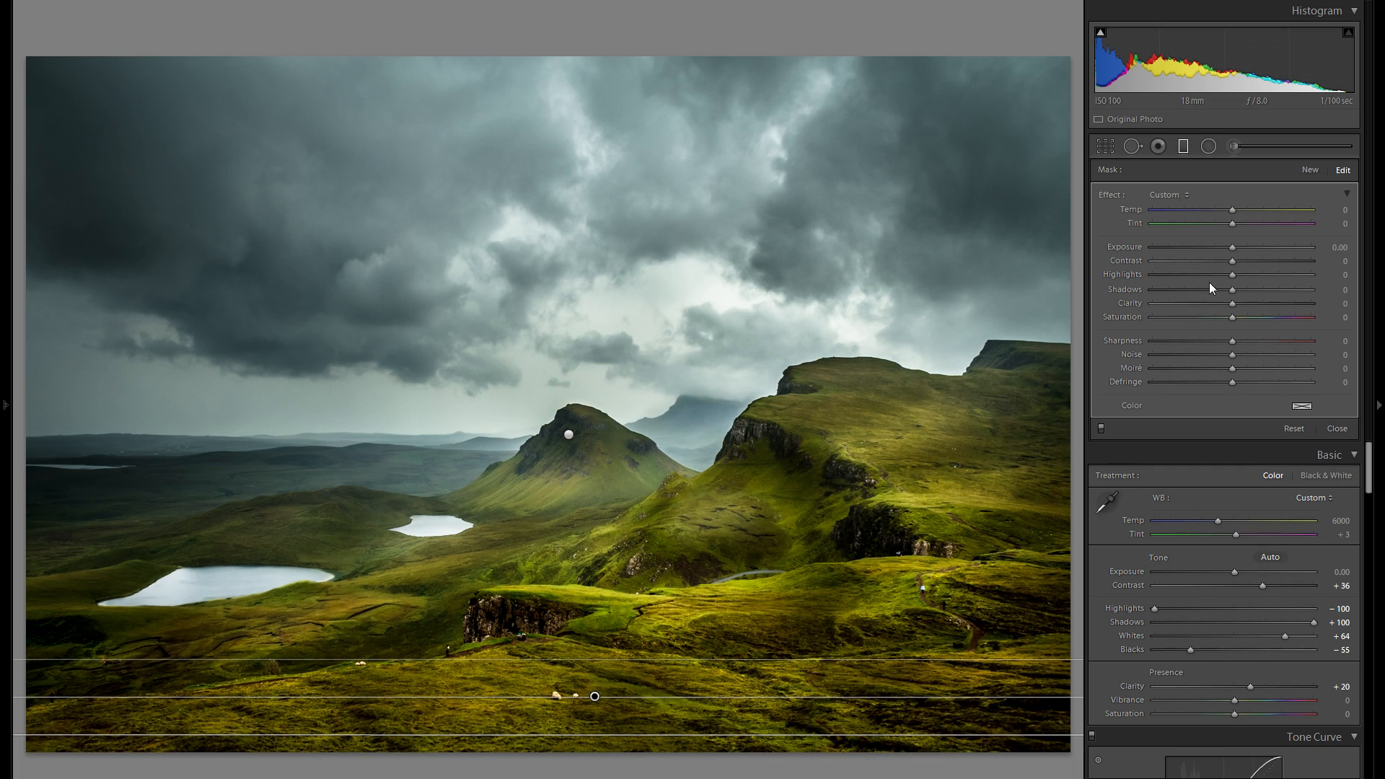
pyautogui.moveTo(1232, 246); pyautogui.dragTo(1231, 252)
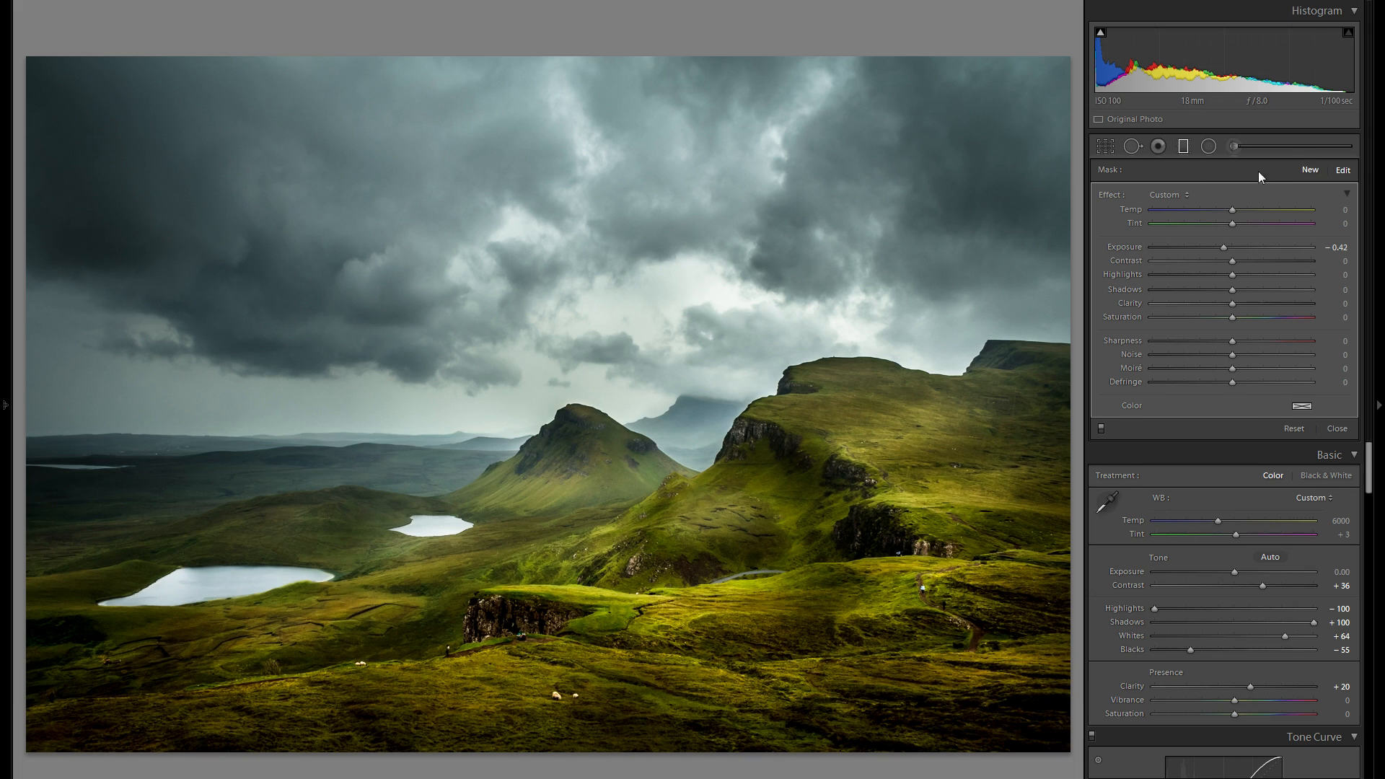
# Add a narrow horizontal graduated filter along the photo's top edge and set its Exposure to −0.31.
pyautogui.click(1309, 171)
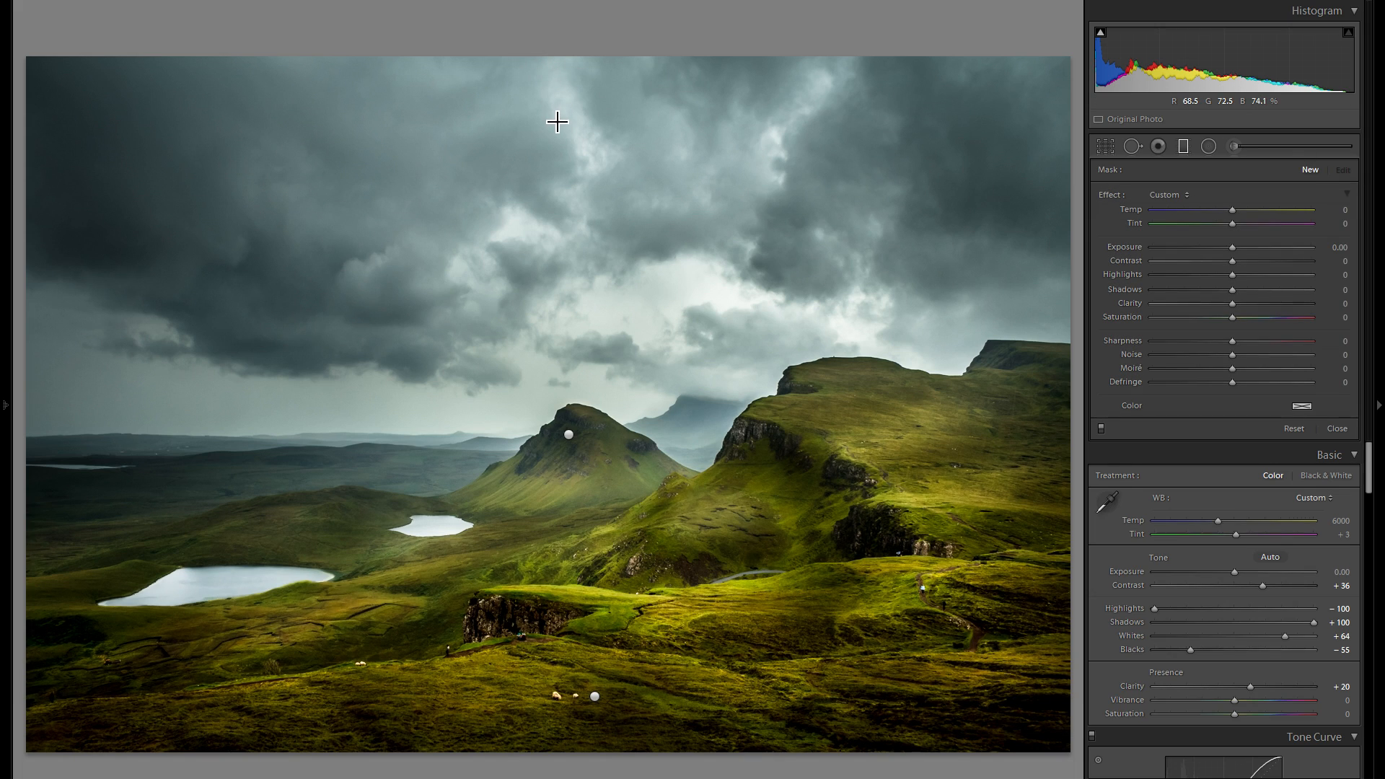
pyautogui.moveTo(555, 123); pyautogui.dragTo(544, 136)
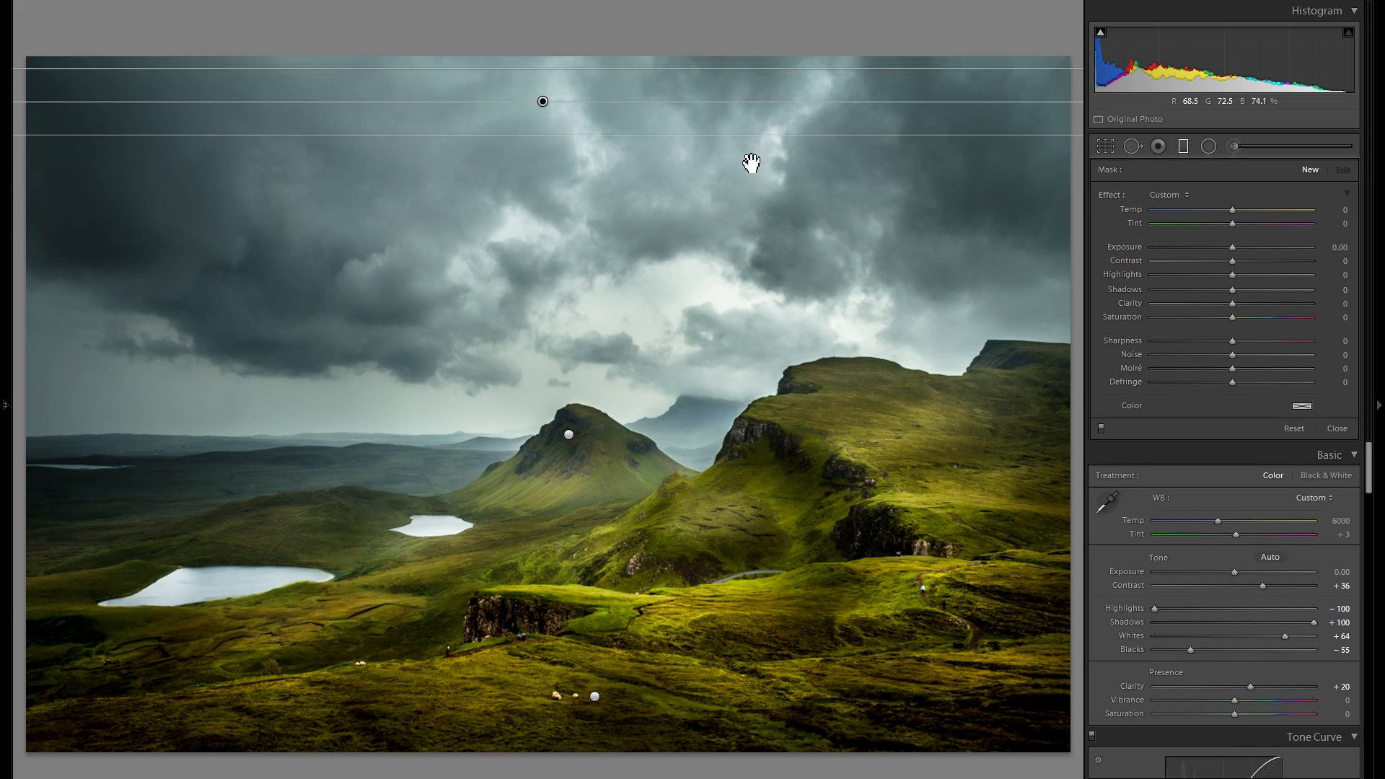
pyautogui.moveTo(1235, 244); pyautogui.dragTo(1230, 245)
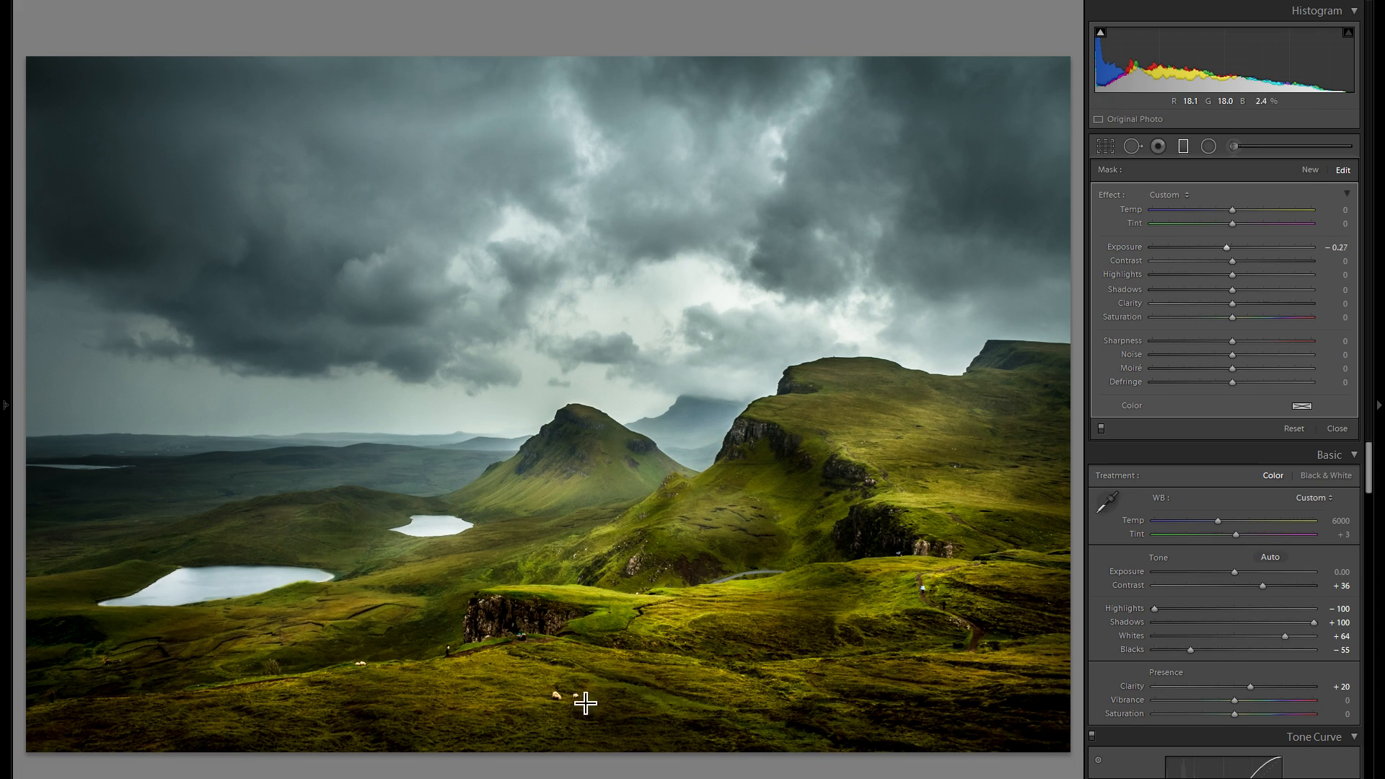
pyautogui.moveTo(1226, 248); pyautogui.dragTo(1226, 247)
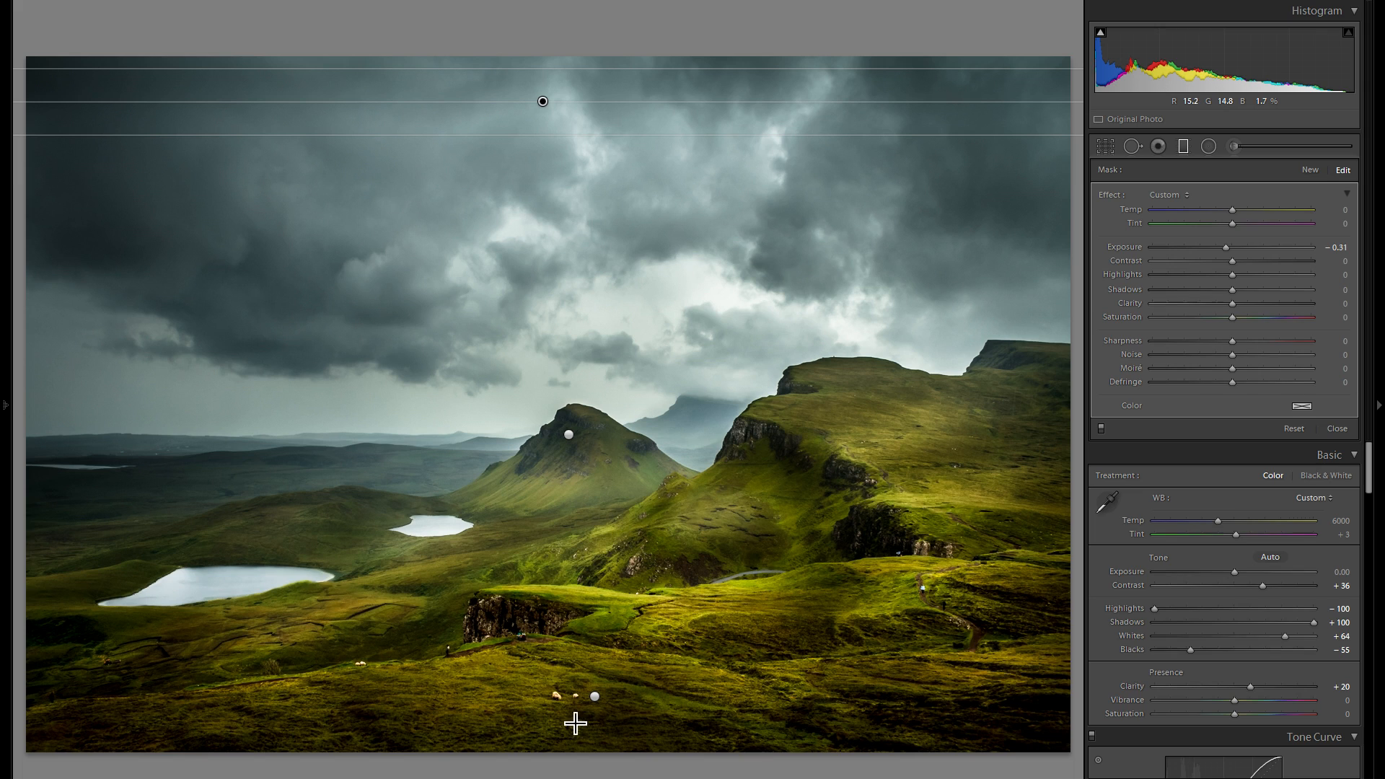
# Delete the graduated filters at the photo's bottom and top edges for comparison, and undo the deletions.
pyautogui.rightClick(596, 698)
pyautogui.press('Escape')
pyautogui.rightClick(543, 101)
pyautogui.click(565, 130)
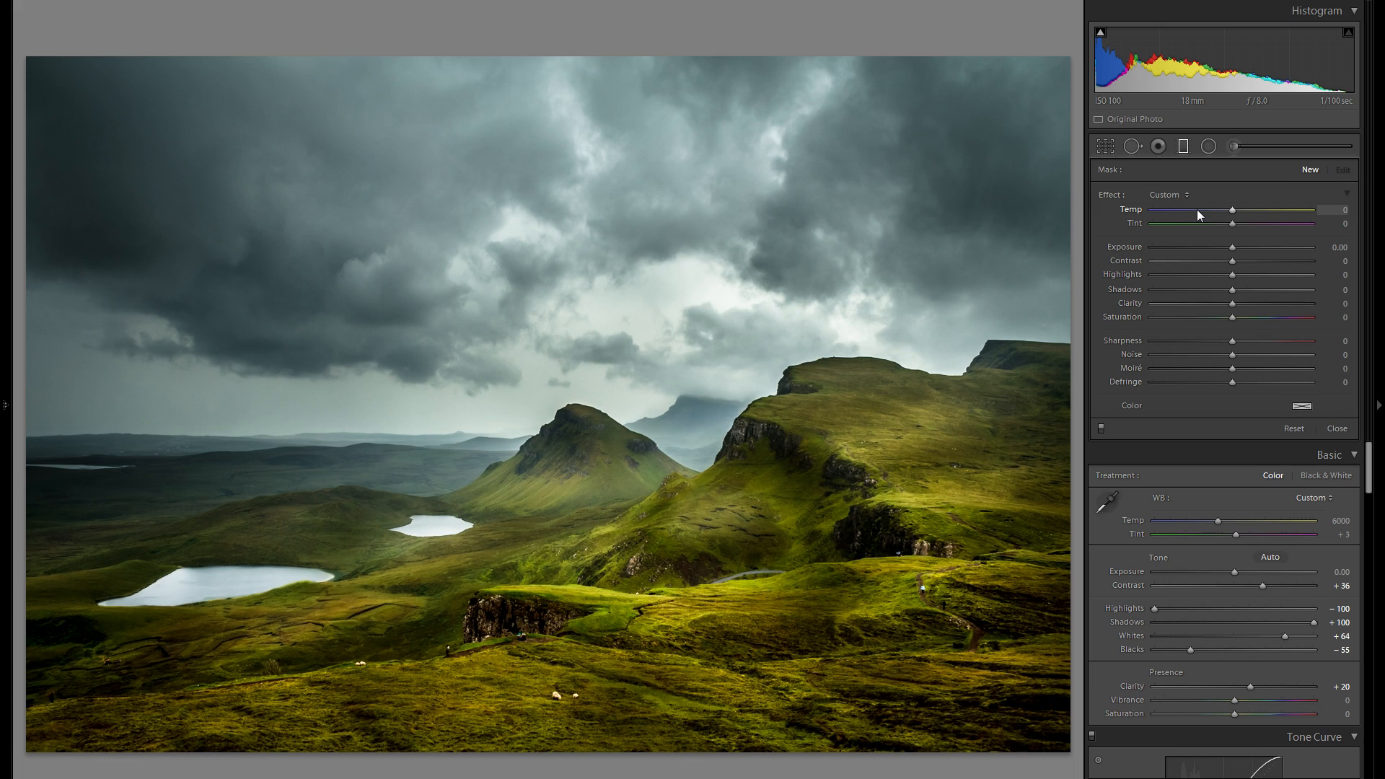
pyautogui.hotkey('ctrl', 'z')
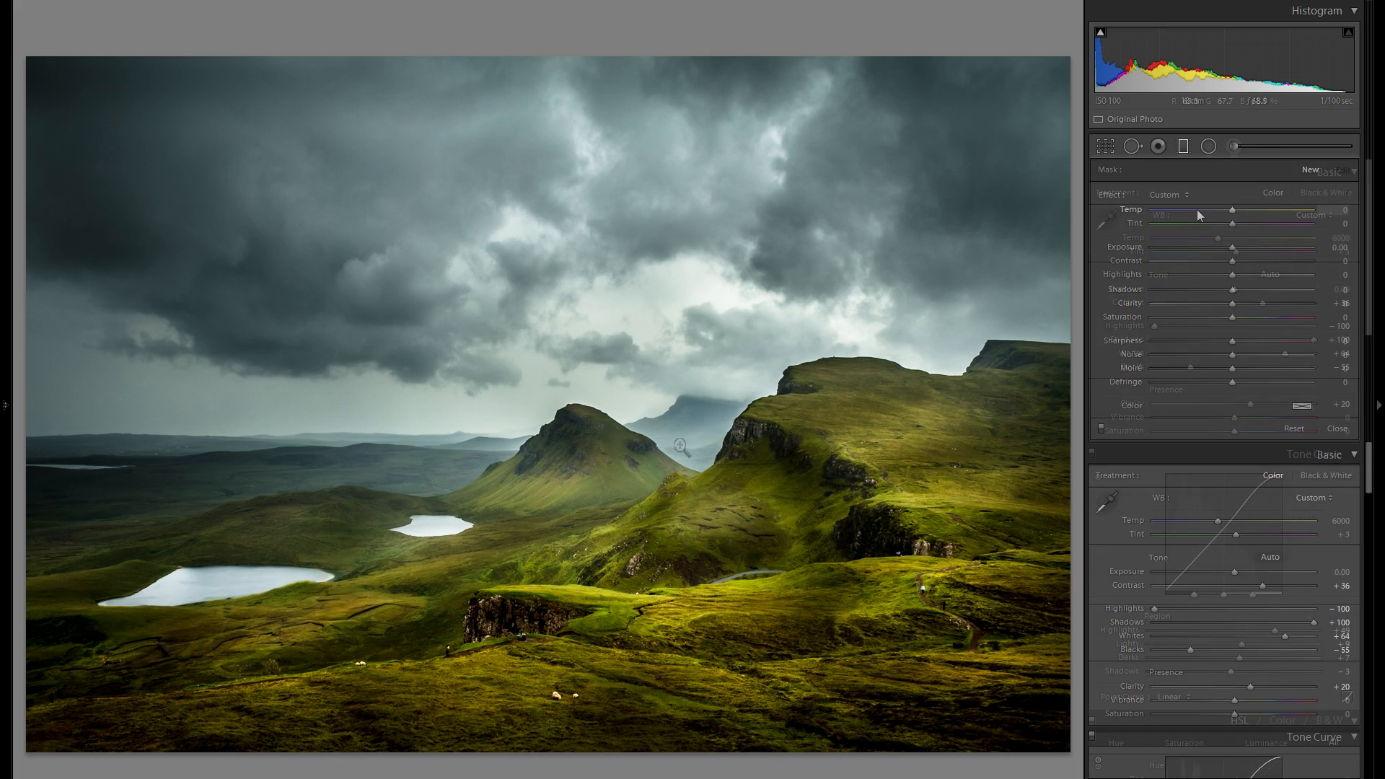
# Add a diagonal graduated filter brightening the photo's upper-right side, centered near the middle peak, with Exposure 0.16.
pyautogui.click(1183, 147)
pyautogui.click(1183, 147)
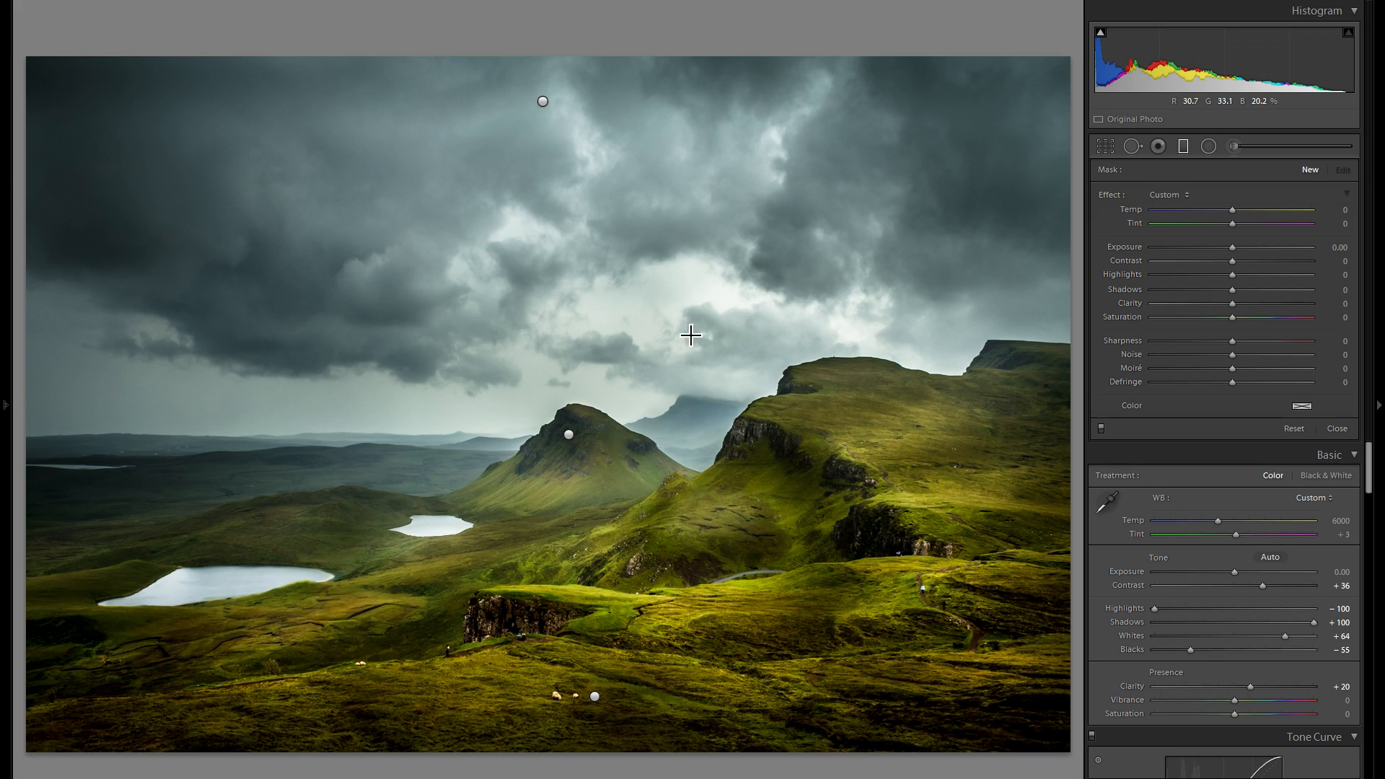
pyautogui.moveTo(615, 560); pyautogui.dragTo(593, 608)
pyautogui.moveTo(638, 462); pyautogui.dragTo(650, 430)
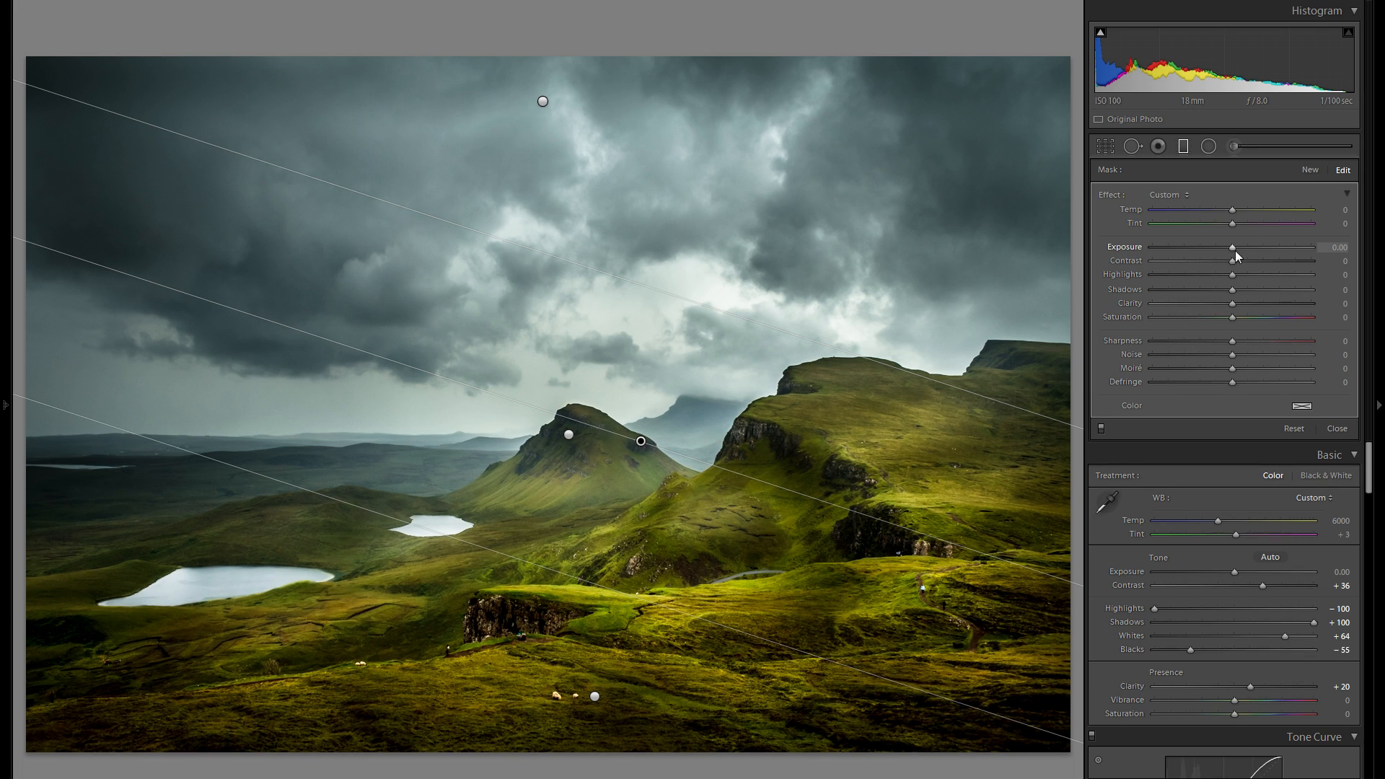
pyautogui.moveTo(1232, 249); pyautogui.dragTo(1235, 248)
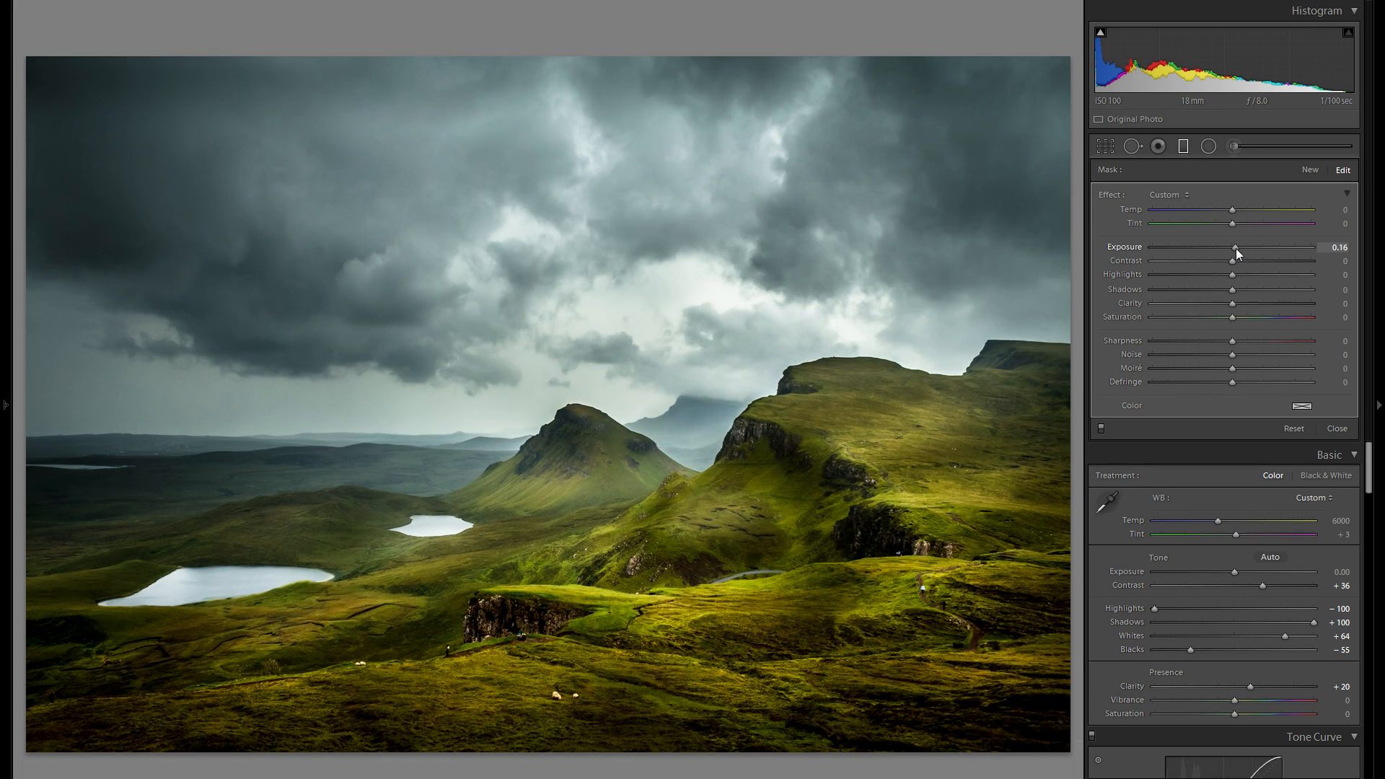
# Add an opposing diagonal graduated filter from the lower-left foreground up toward the sky and set its Exposure to −0.13.
pyautogui.click(1307, 172)
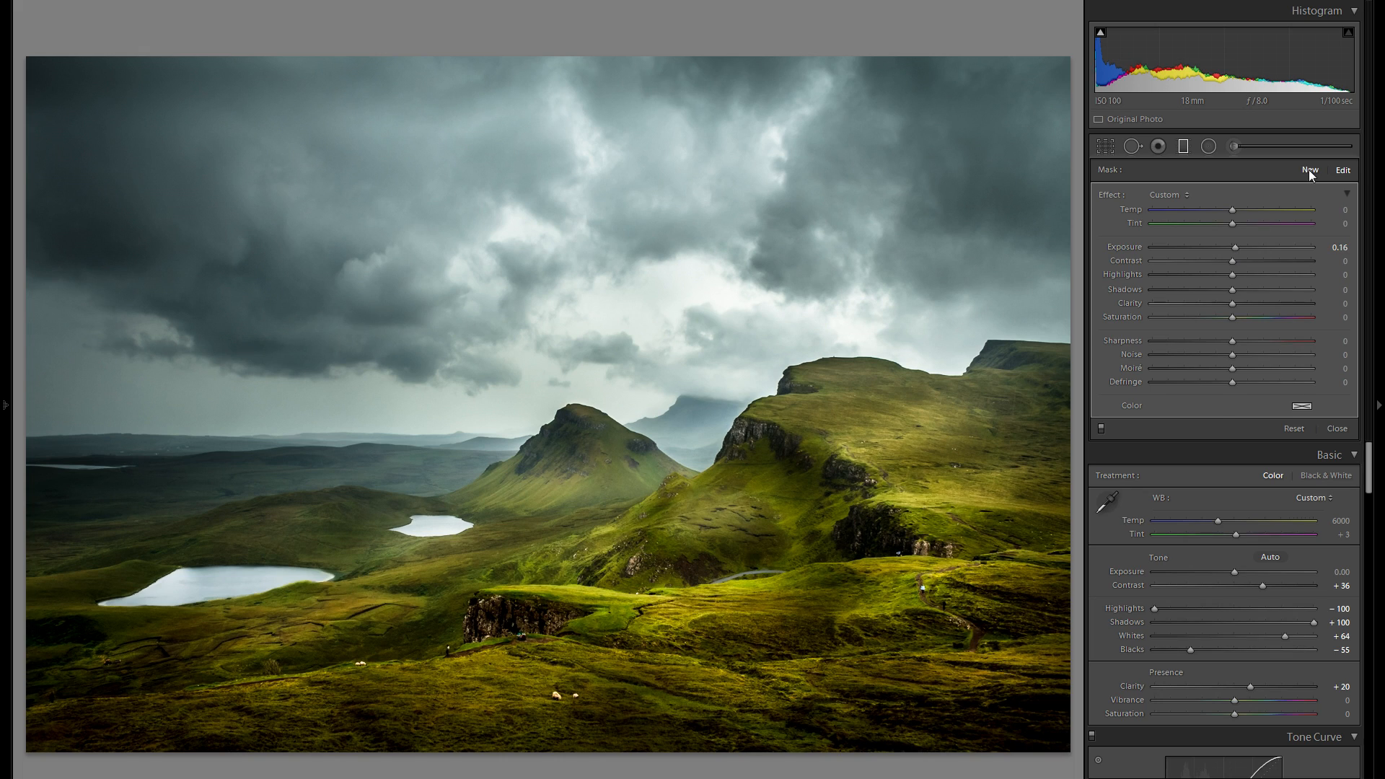
pyautogui.moveTo(570, 556); pyautogui.dragTo(662, 334)
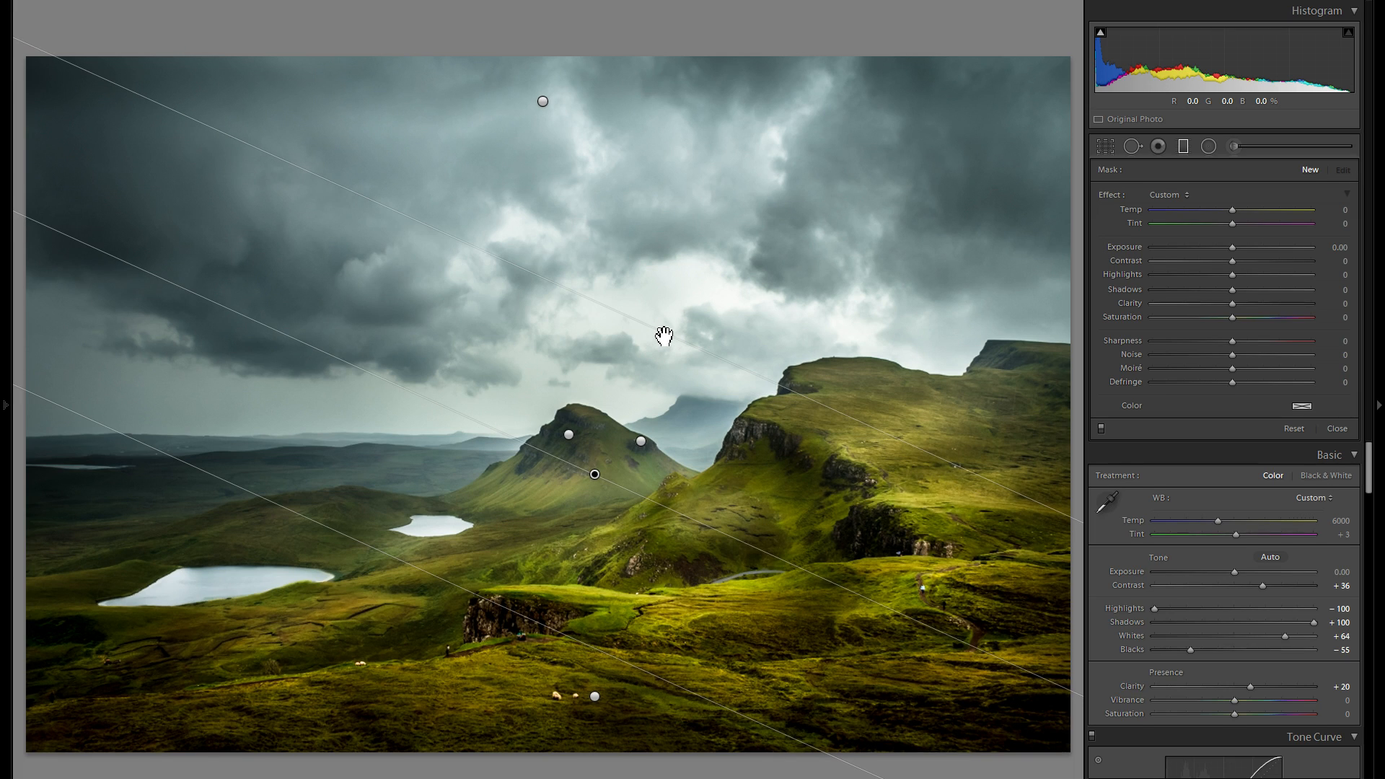
pyautogui.click(1231, 247)
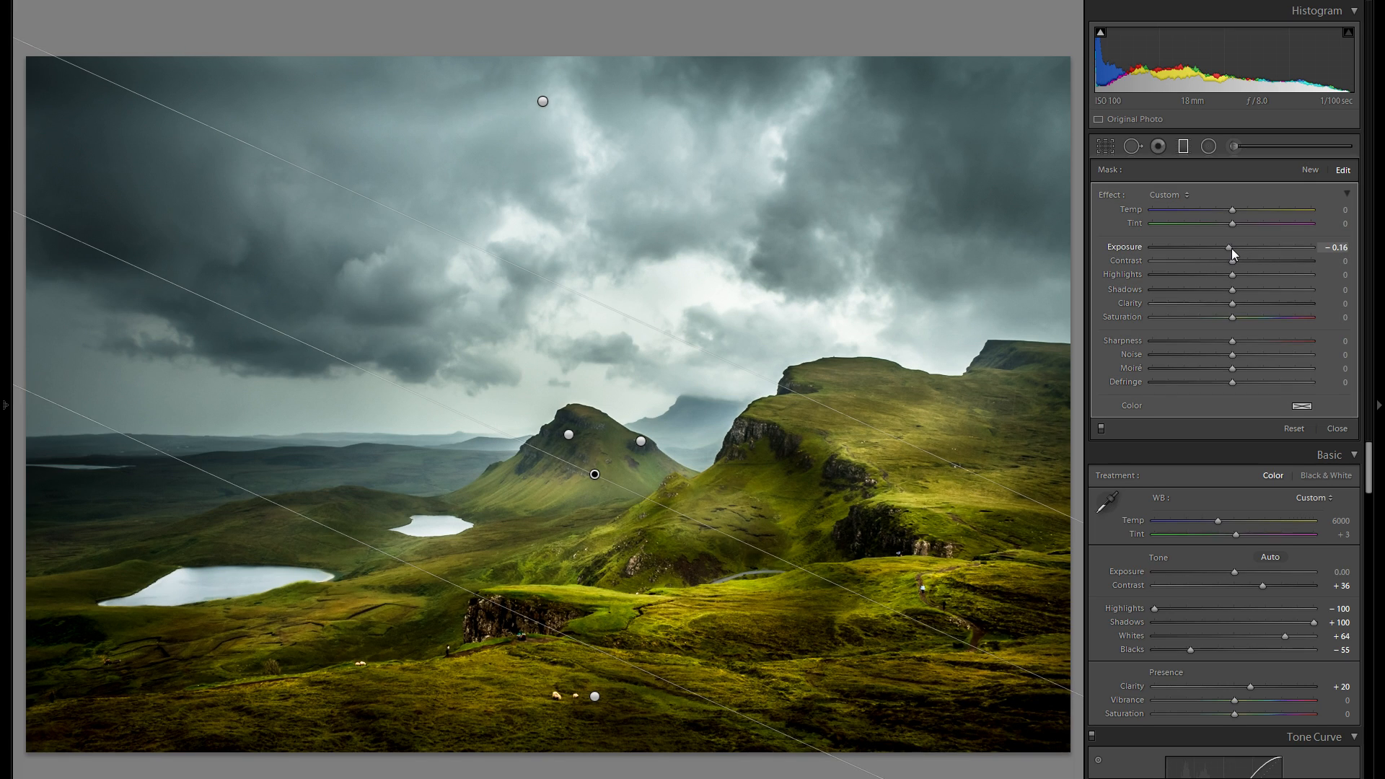
pyautogui.click(1232, 248)
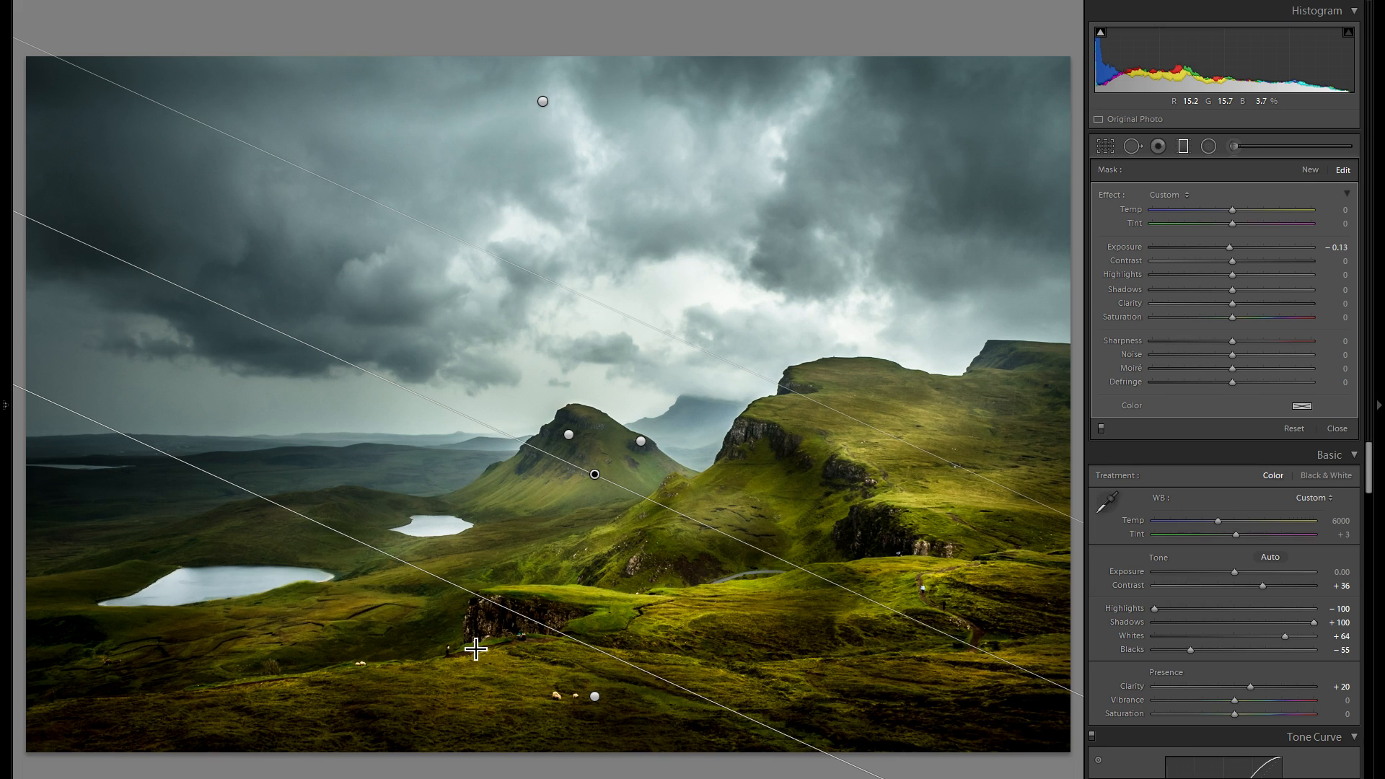
# Delete the two diagonal graduated filters for comparison, and undo the deletions.
pyautogui.rightClick(594, 474)
pyautogui.click(635, 505)
pyautogui.rightClick(640, 444)
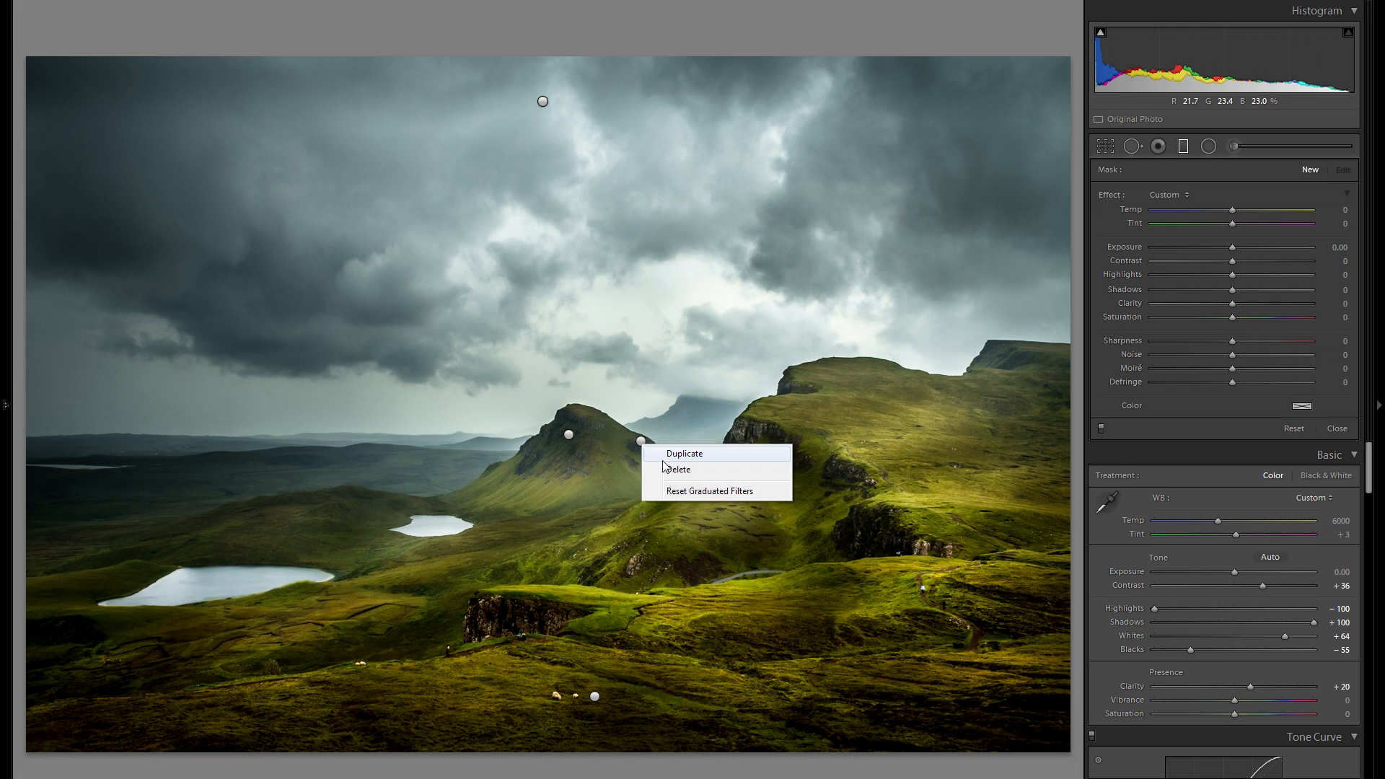
pyautogui.click(671, 470)
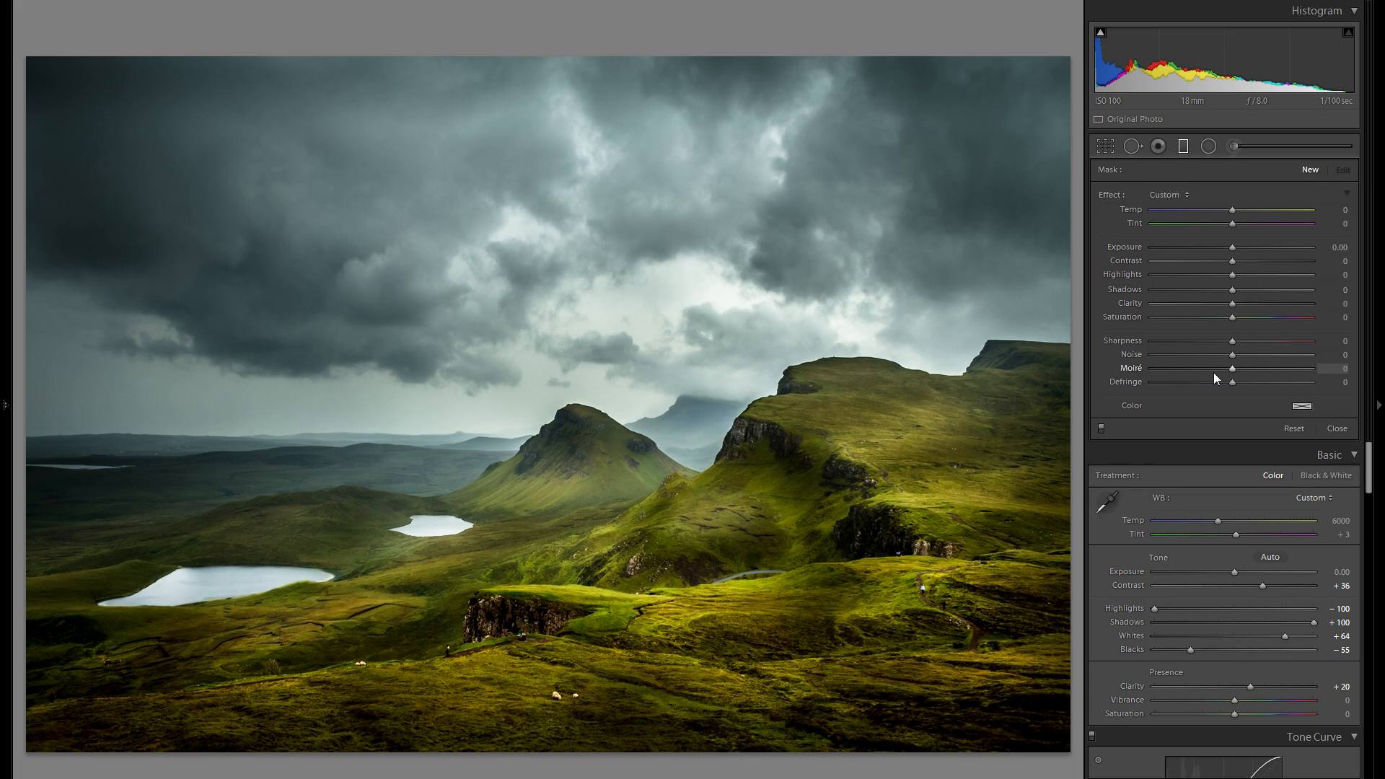
pyautogui.hotkey('ctrl', 'z')
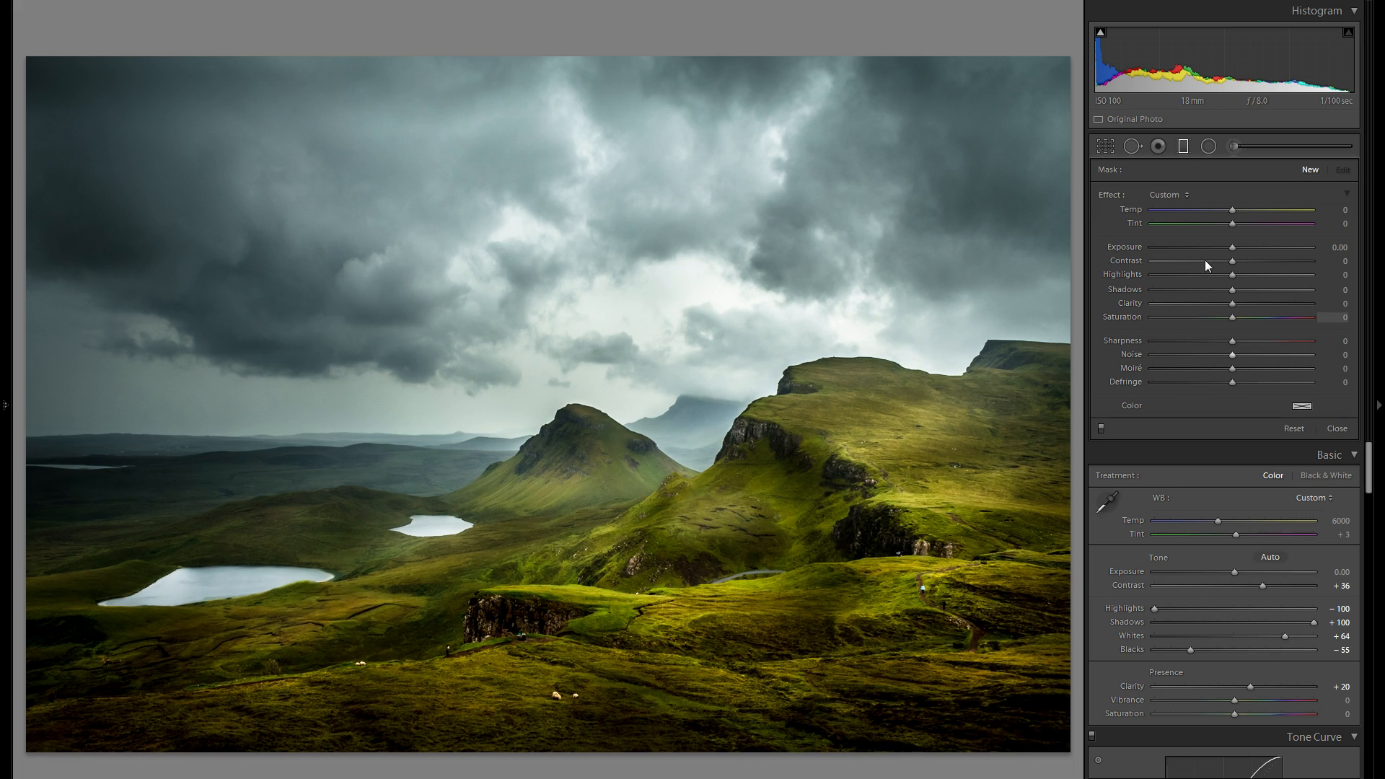
# Toggle the graduated filters off and on to compare the landscape, and review each individual filter's placement and settings.
pyautogui.click(1101, 430)
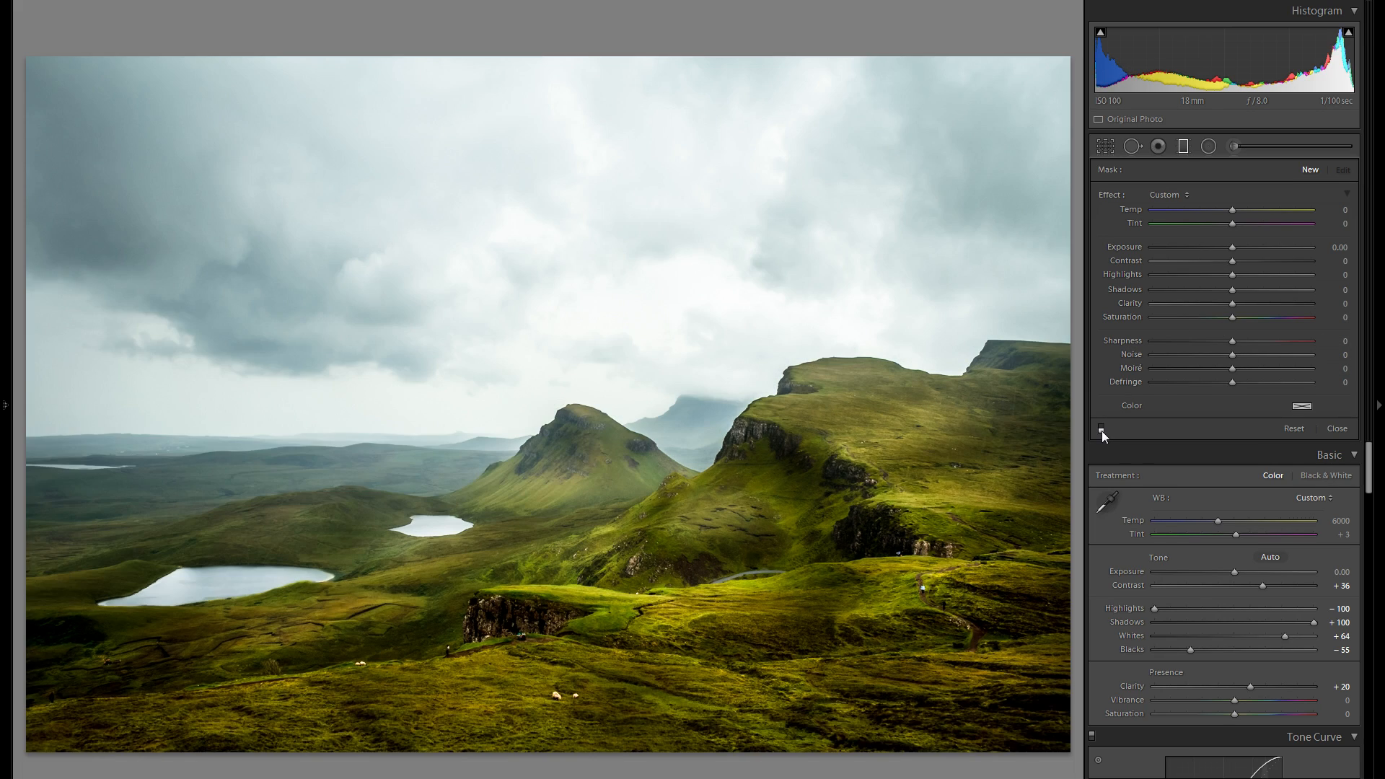
pyautogui.click(1102, 429)
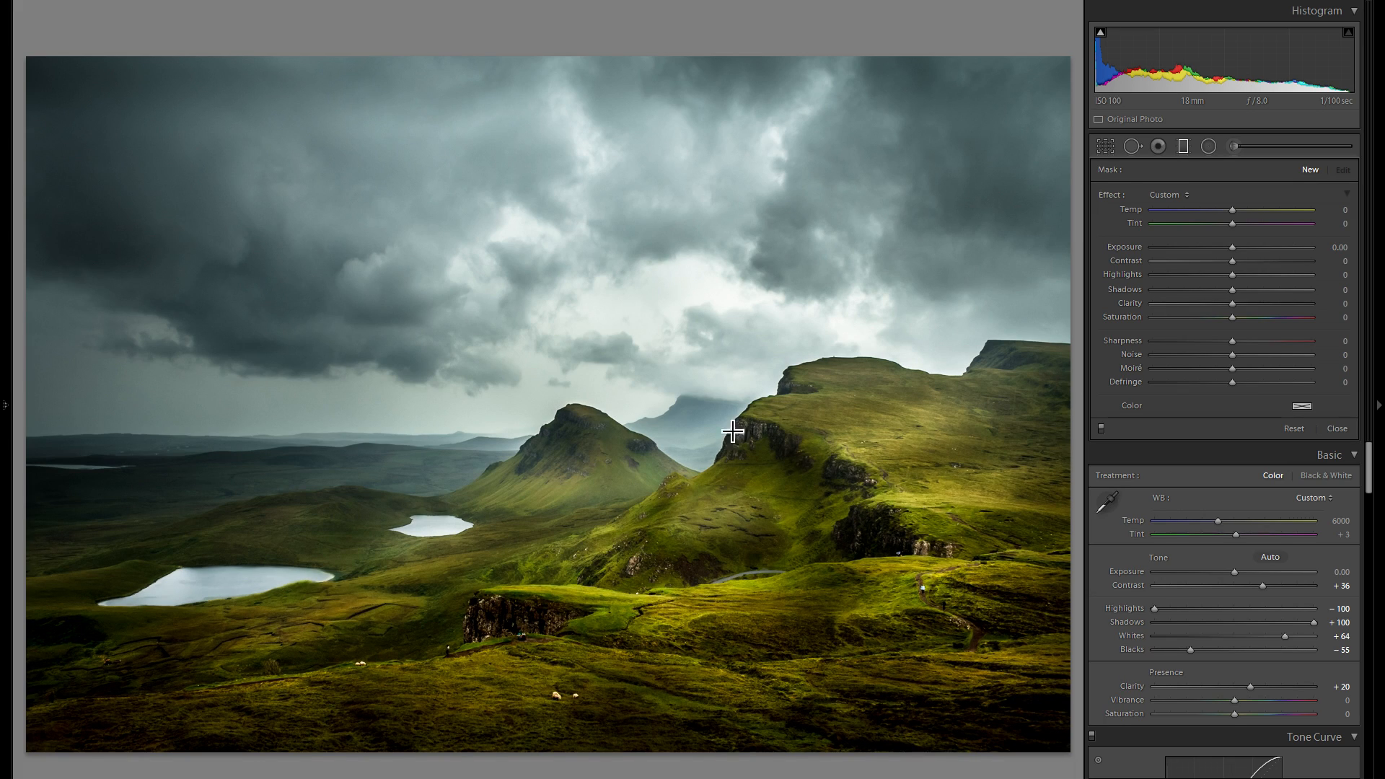
pyautogui.click(594, 697)
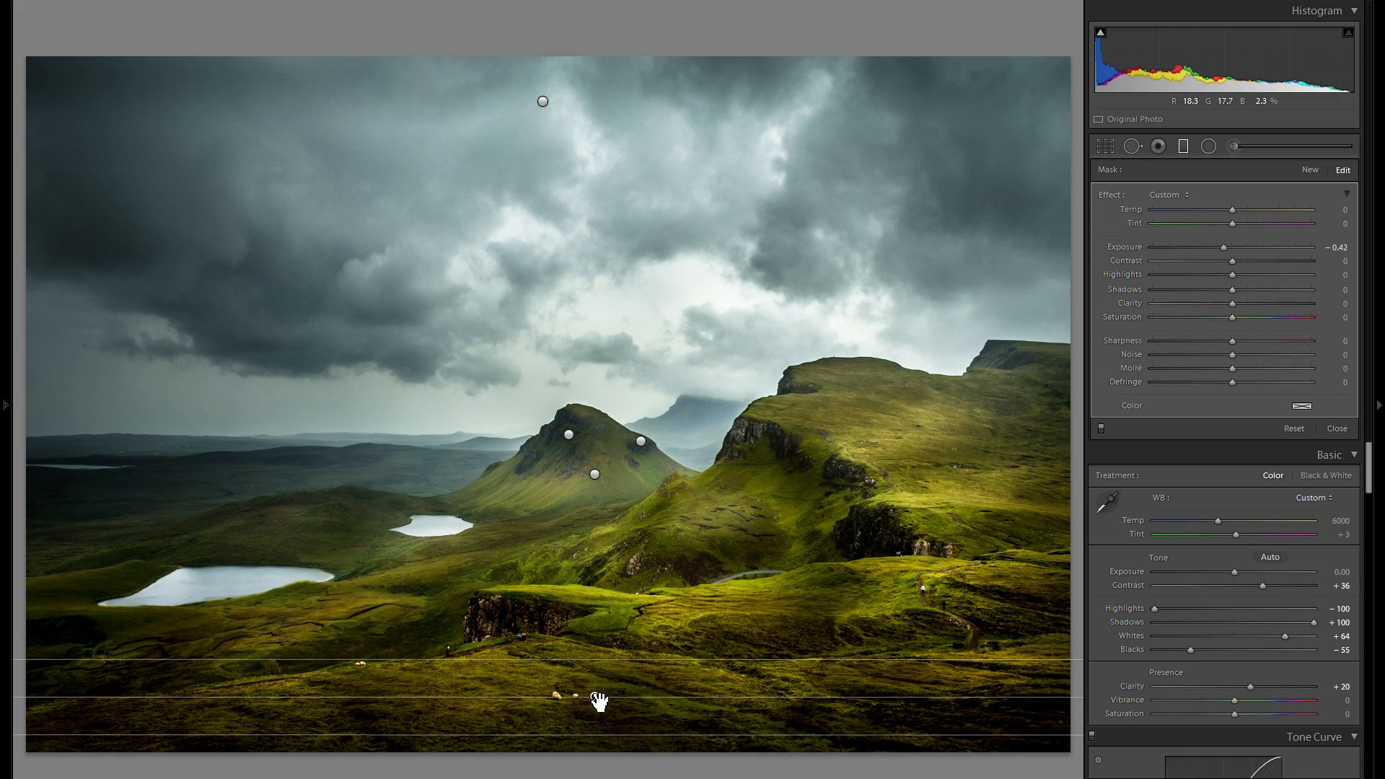
pyautogui.click(542, 101)
pyautogui.click(640, 441)
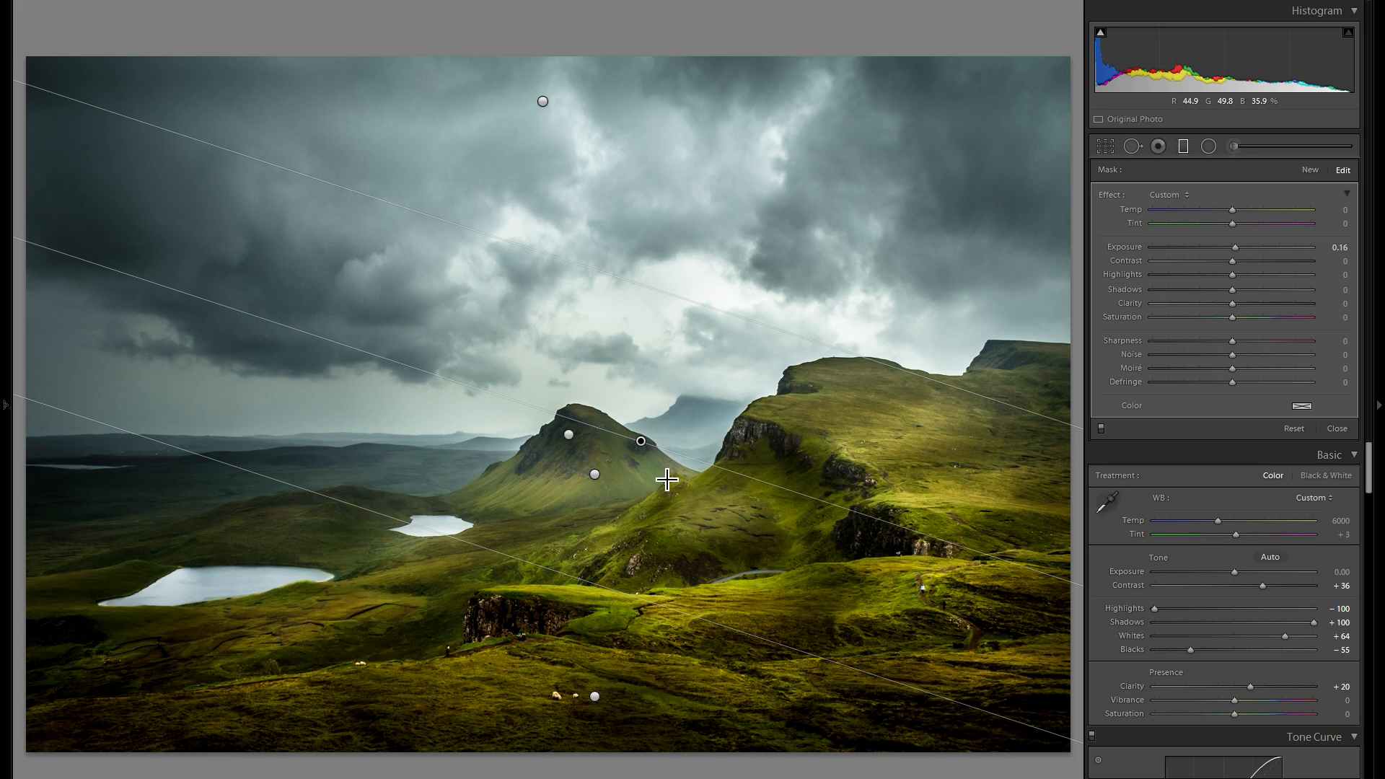
pyautogui.click(596, 476)
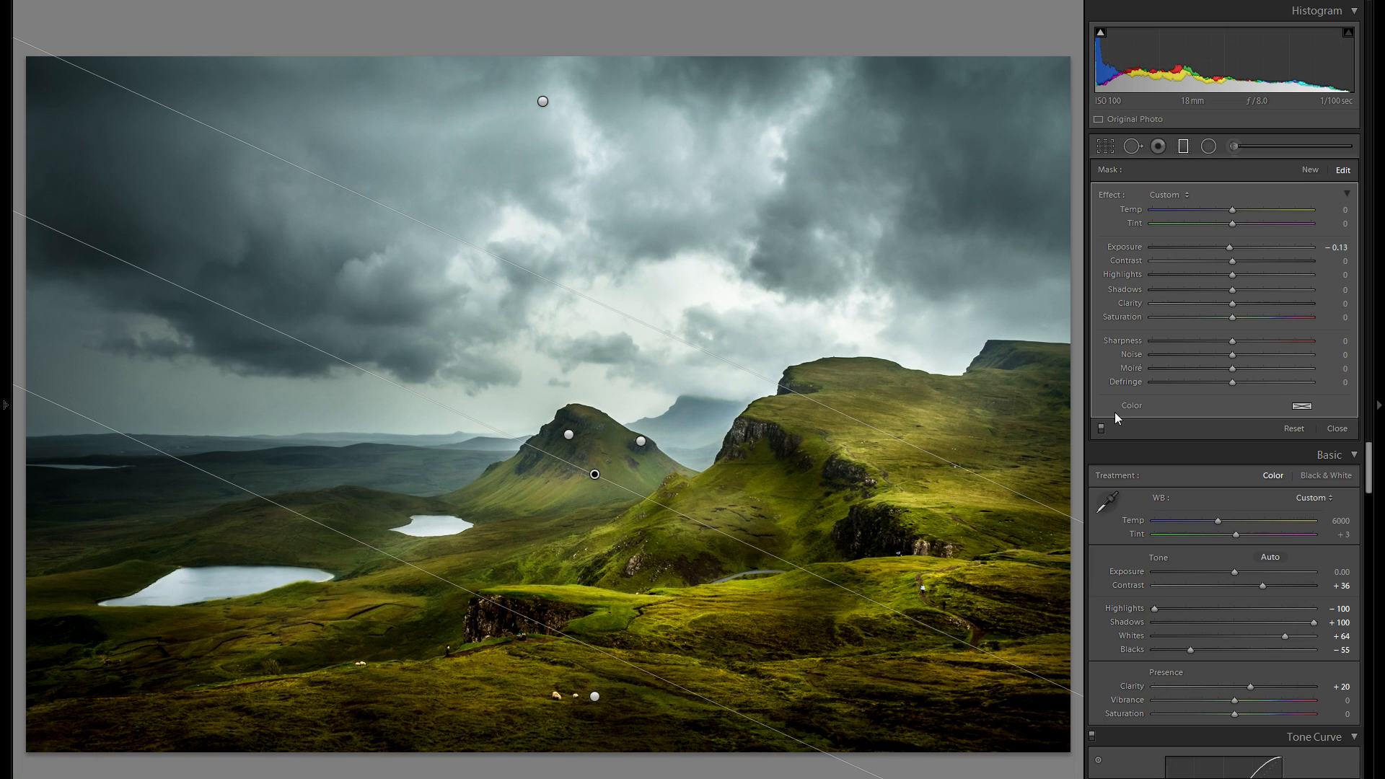
pyautogui.click(1100, 429)
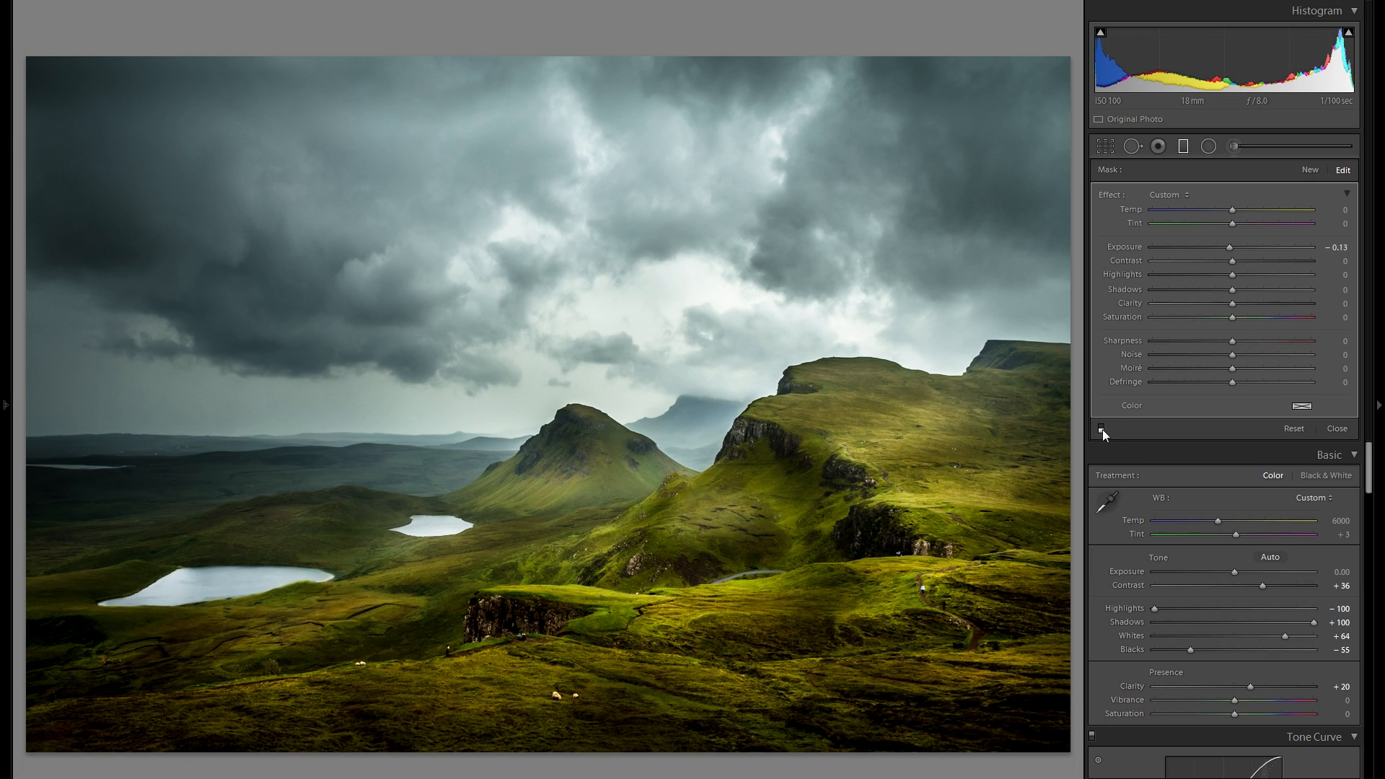
pyautogui.click(1102, 430)
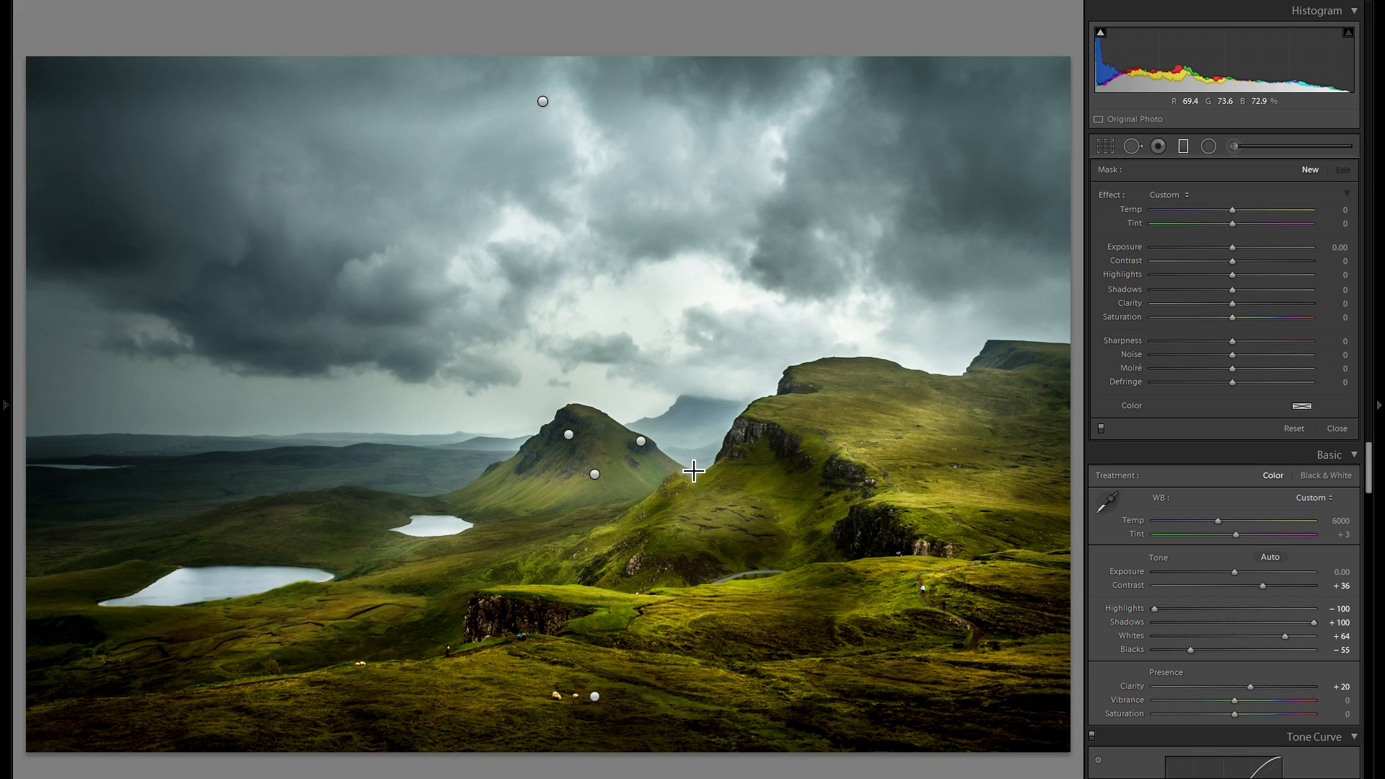
pyautogui.click(1183, 147)
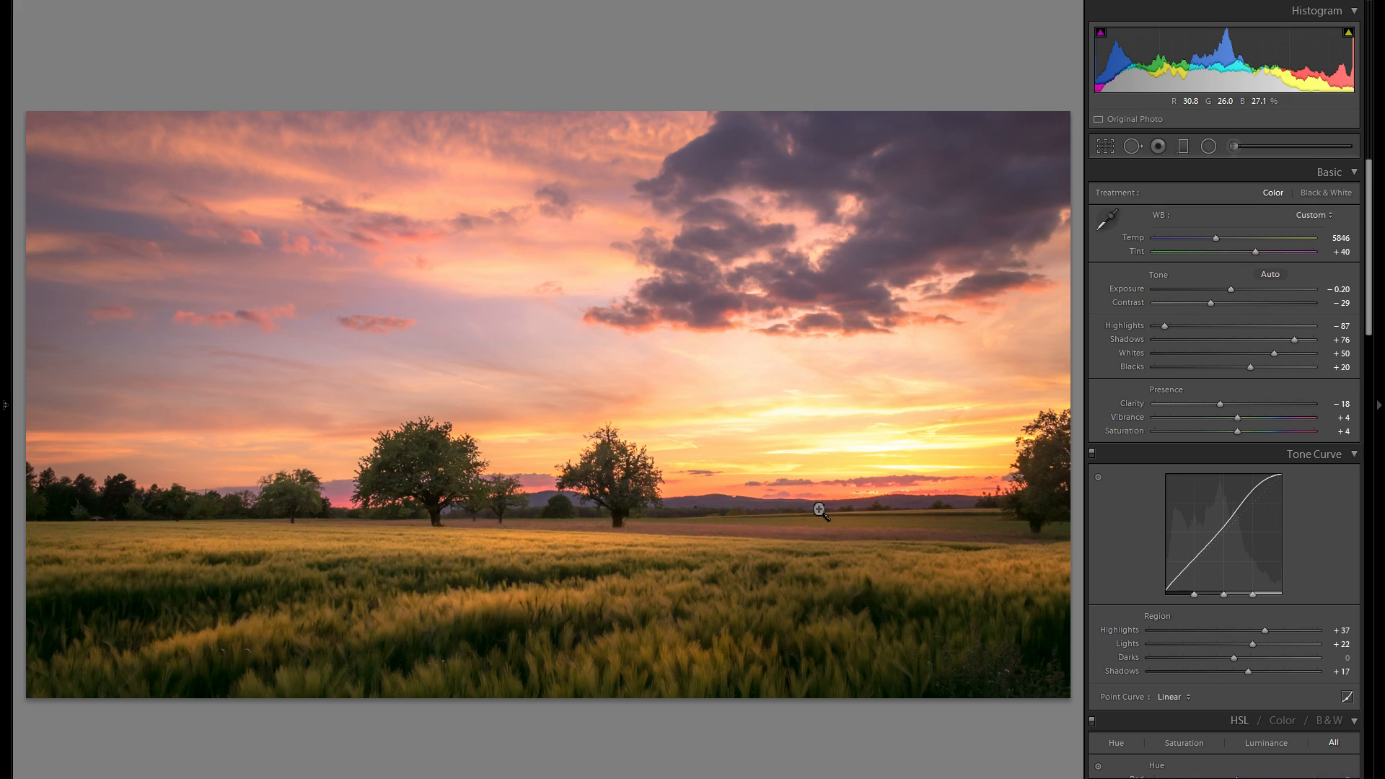
# Add a slightly tilted graduated filter from the bottom of the sunset photo's field up to the trees, with Exposure −1.21.
pyautogui.scroll(-8, 1200, 374)
pyautogui.scroll(8, 1205, 463)
pyautogui.click(1185, 146)
pyautogui.moveTo(619, 638); pyautogui.dragTo(618, 489)
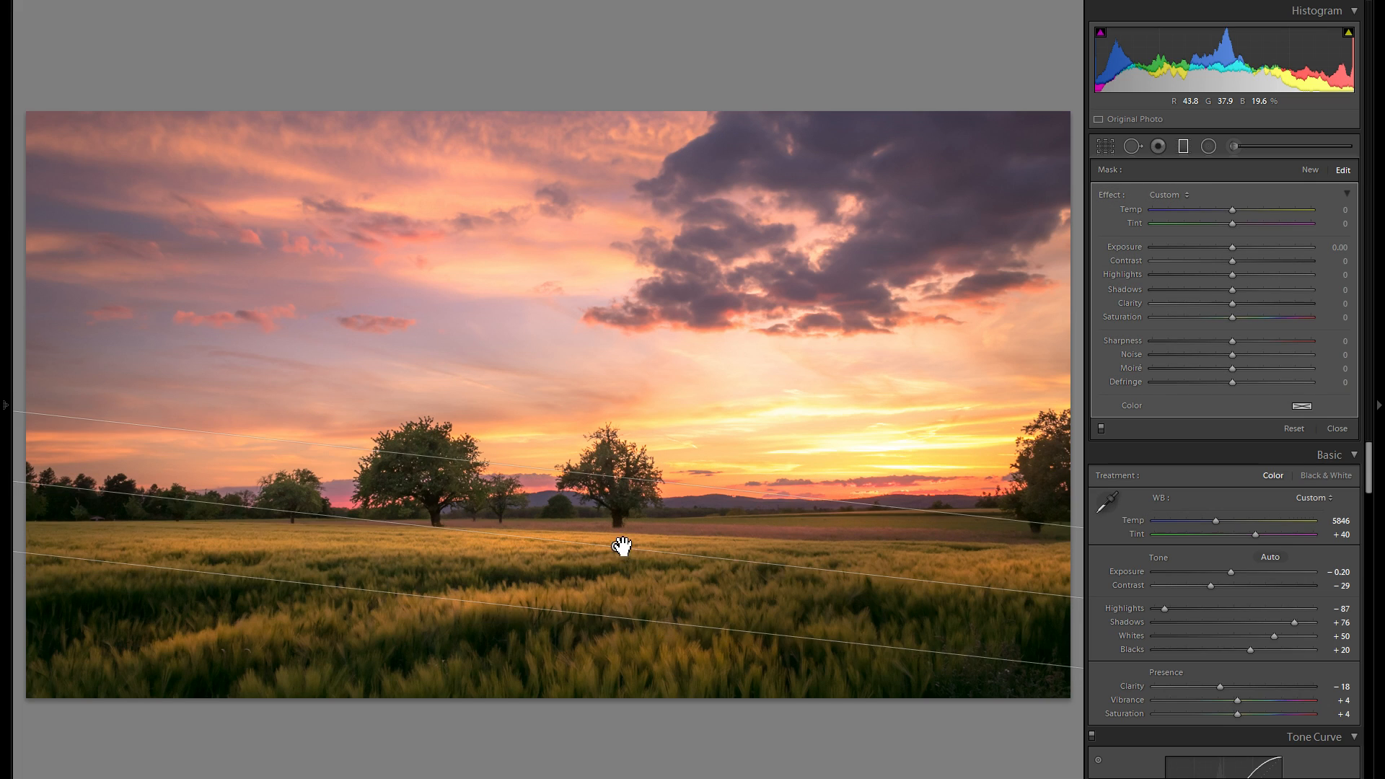
pyautogui.moveTo(1232, 247); pyautogui.dragTo(1210, 248)
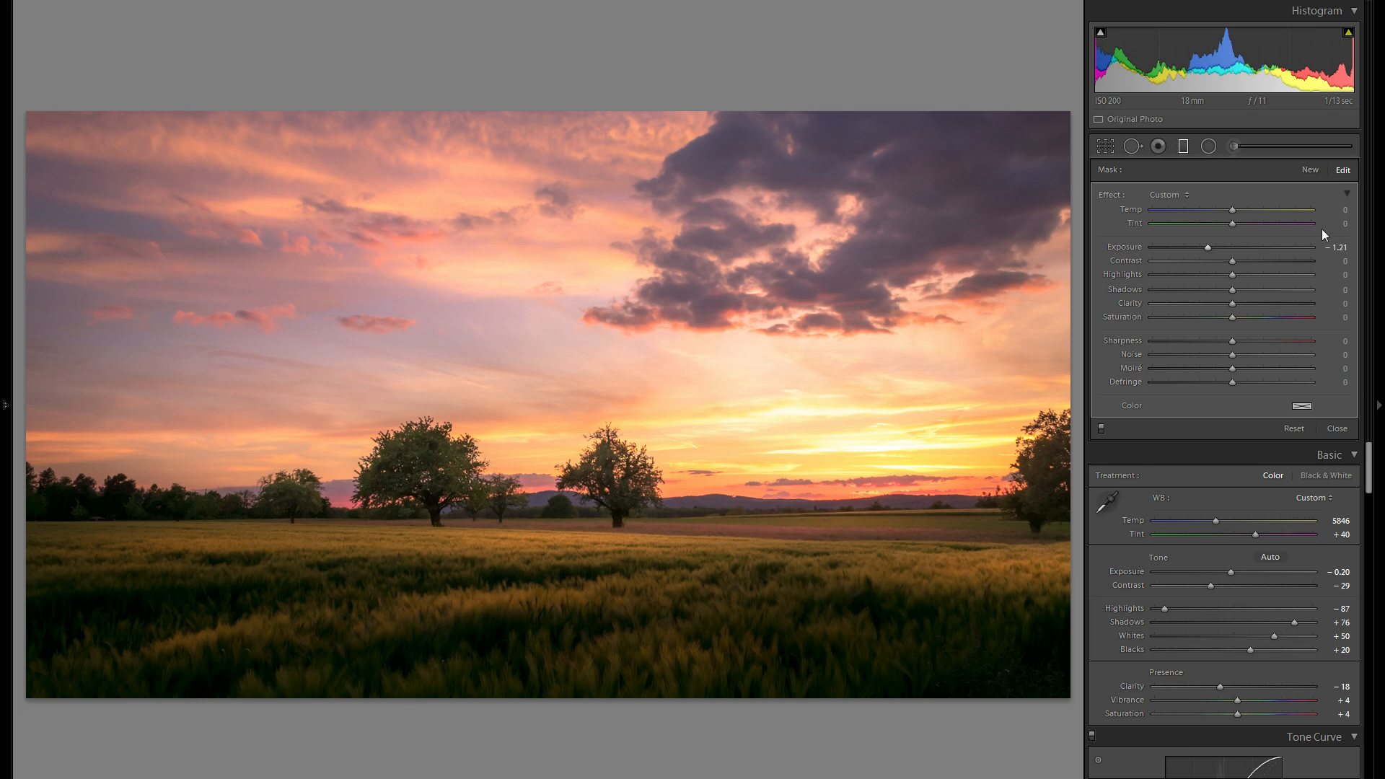
# Add a second, more tilted graduated filter rising from the lower-left field, centered low in the grass, with Exposure −0.56.
pyautogui.click(1313, 175)
pyautogui.moveTo(572, 674); pyautogui.dragTo(604, 534)
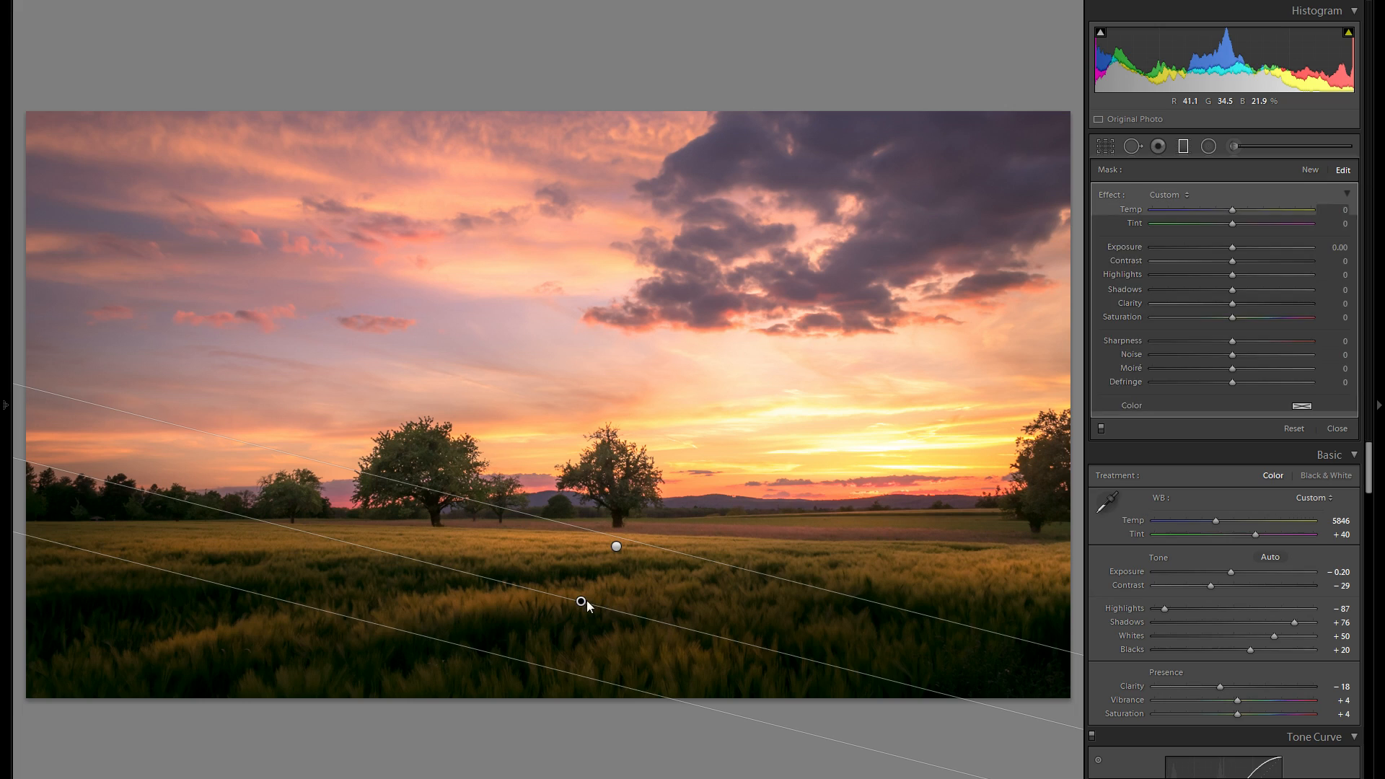
pyautogui.moveTo(582, 608); pyautogui.dragTo(563, 639)
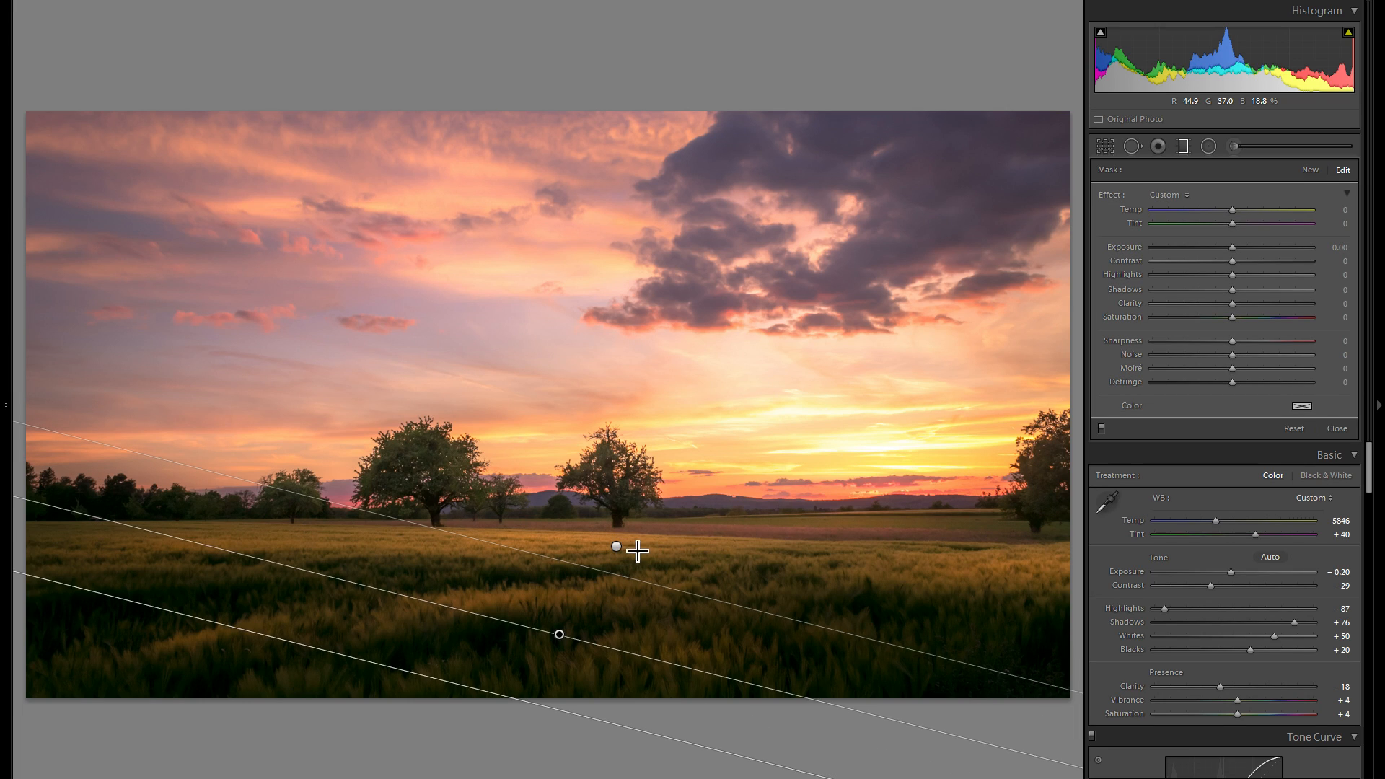
pyautogui.moveTo(1232, 248); pyautogui.dragTo(1224, 247)
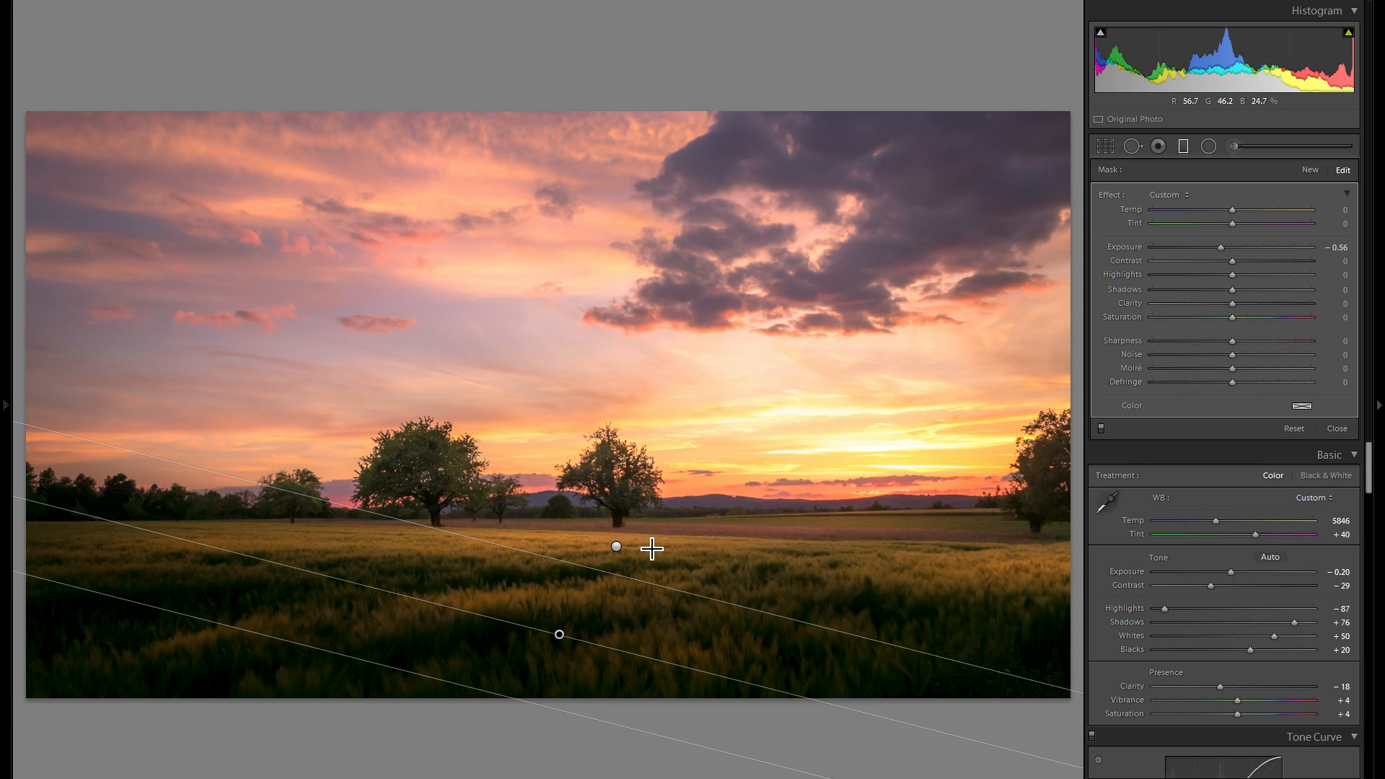
# Toggle the graduated filters off and on to compare the darkened field, and restart the Graduated Filter tool for a new mask.
pyautogui.click(1101, 430)
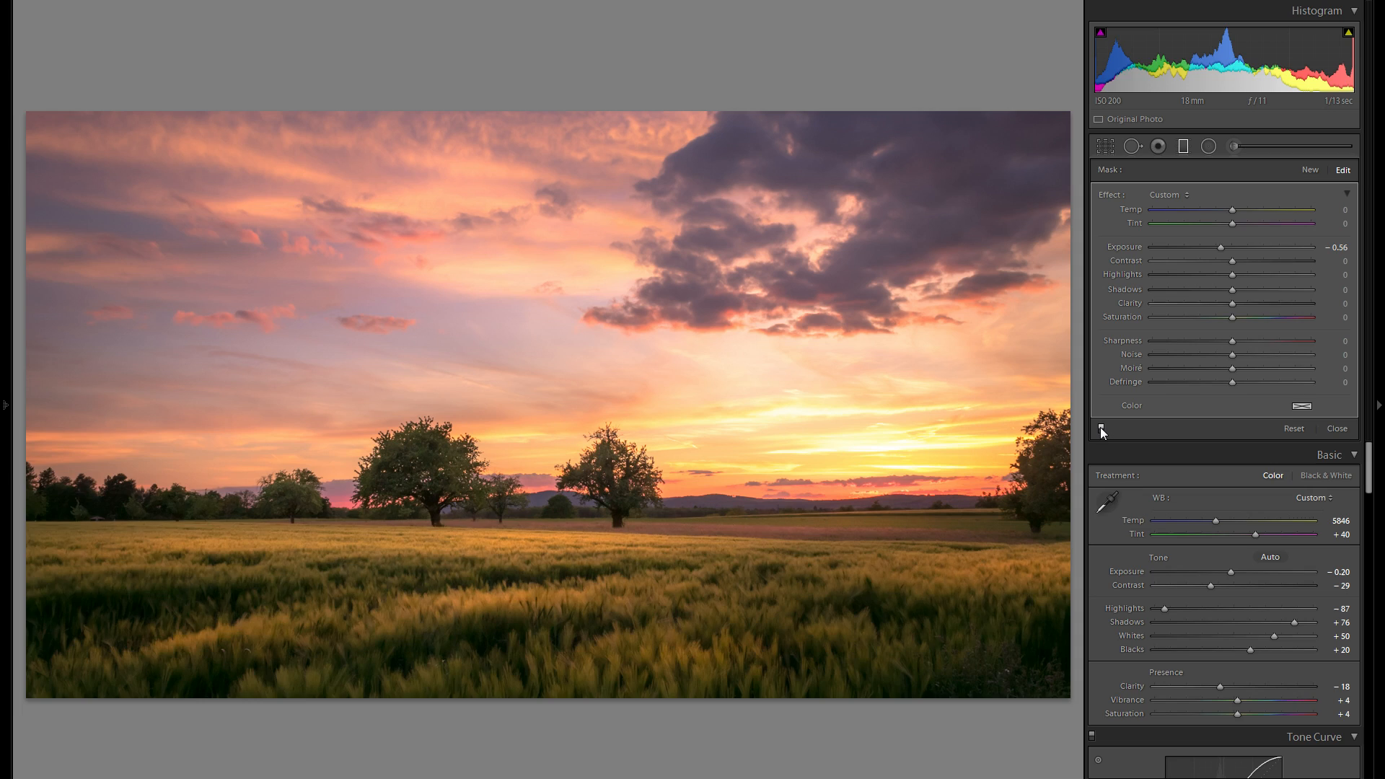
pyautogui.click(1102, 430)
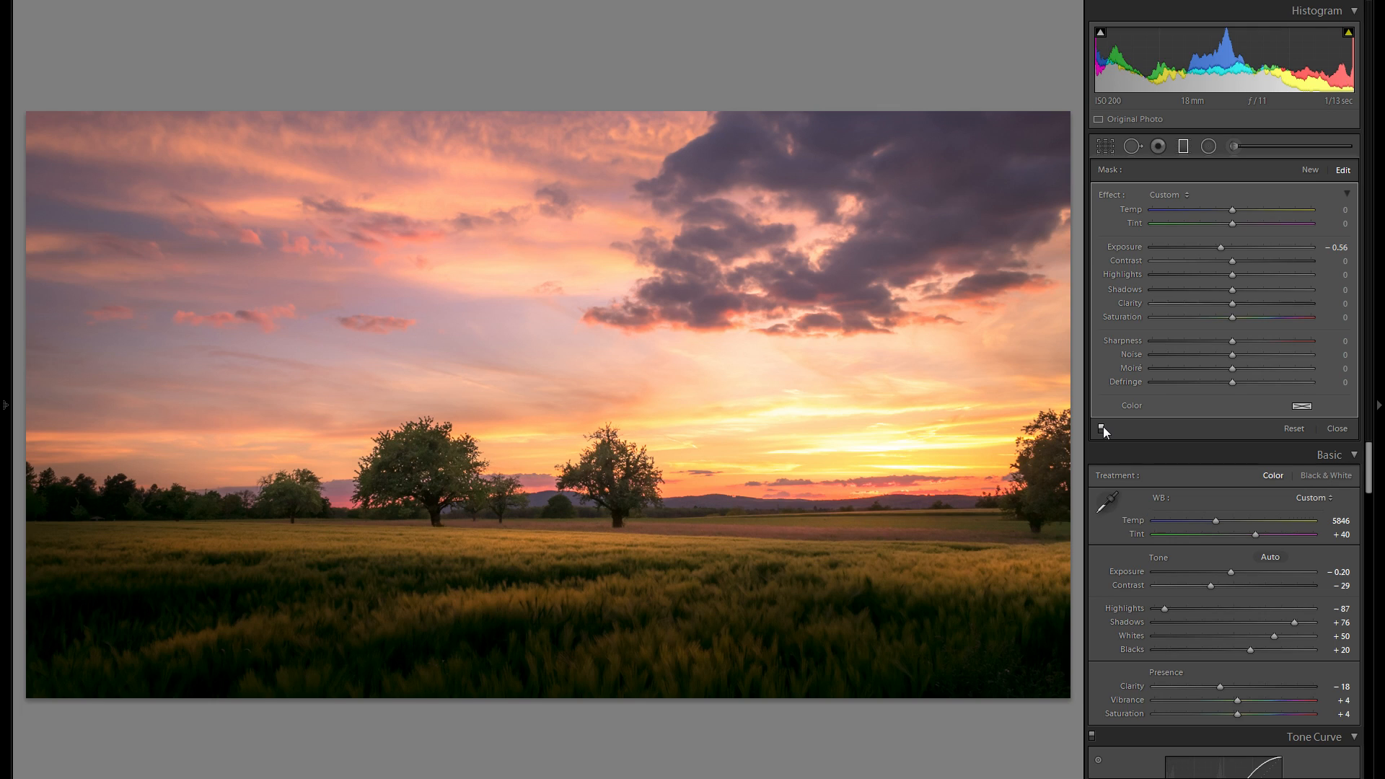
pyautogui.click(1184, 147)
pyautogui.click(1183, 147)
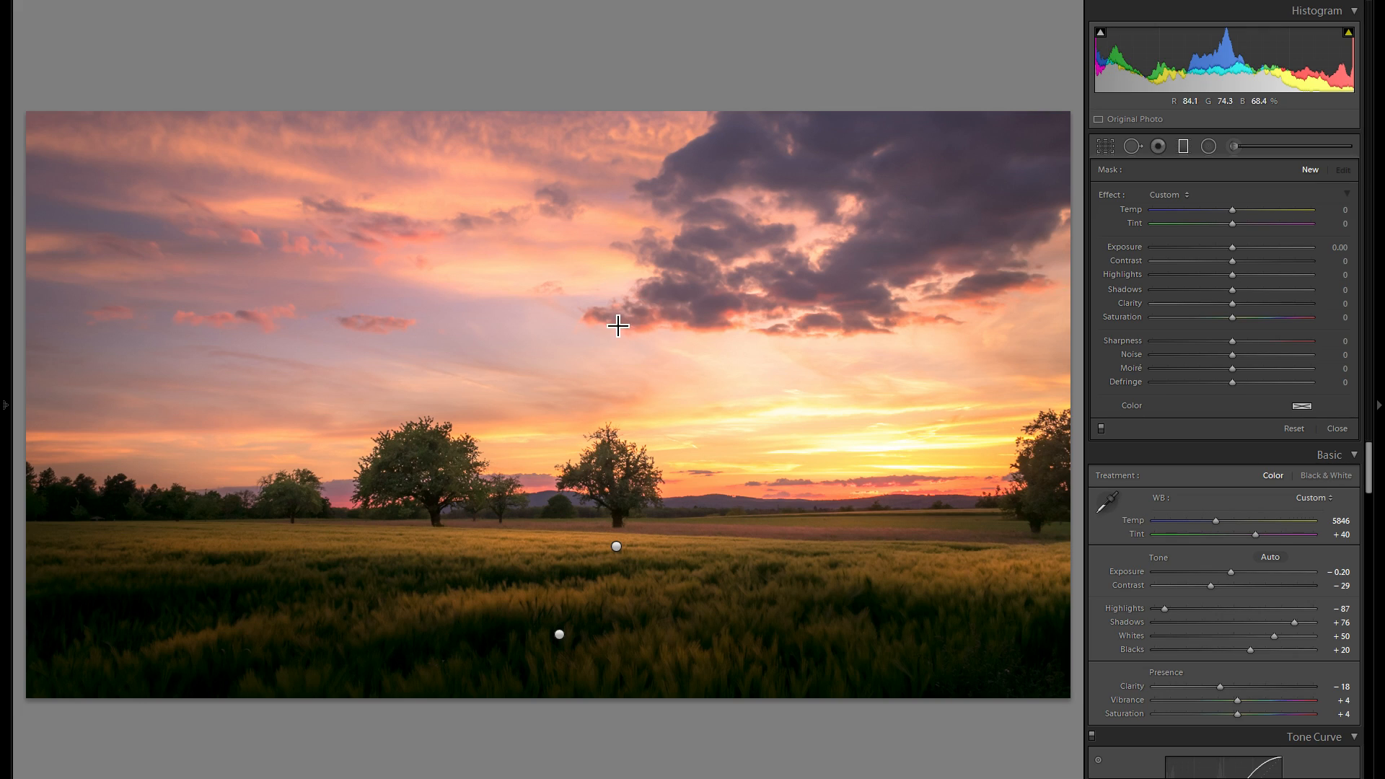
# Add a diagonal graduated filter from the upper-left sky down to just above the trees, with Temp −11.
pyautogui.moveTo(507, 279); pyautogui.dragTo(564, 512)
pyautogui.moveTo(532, 395); pyautogui.dragTo(547, 419)
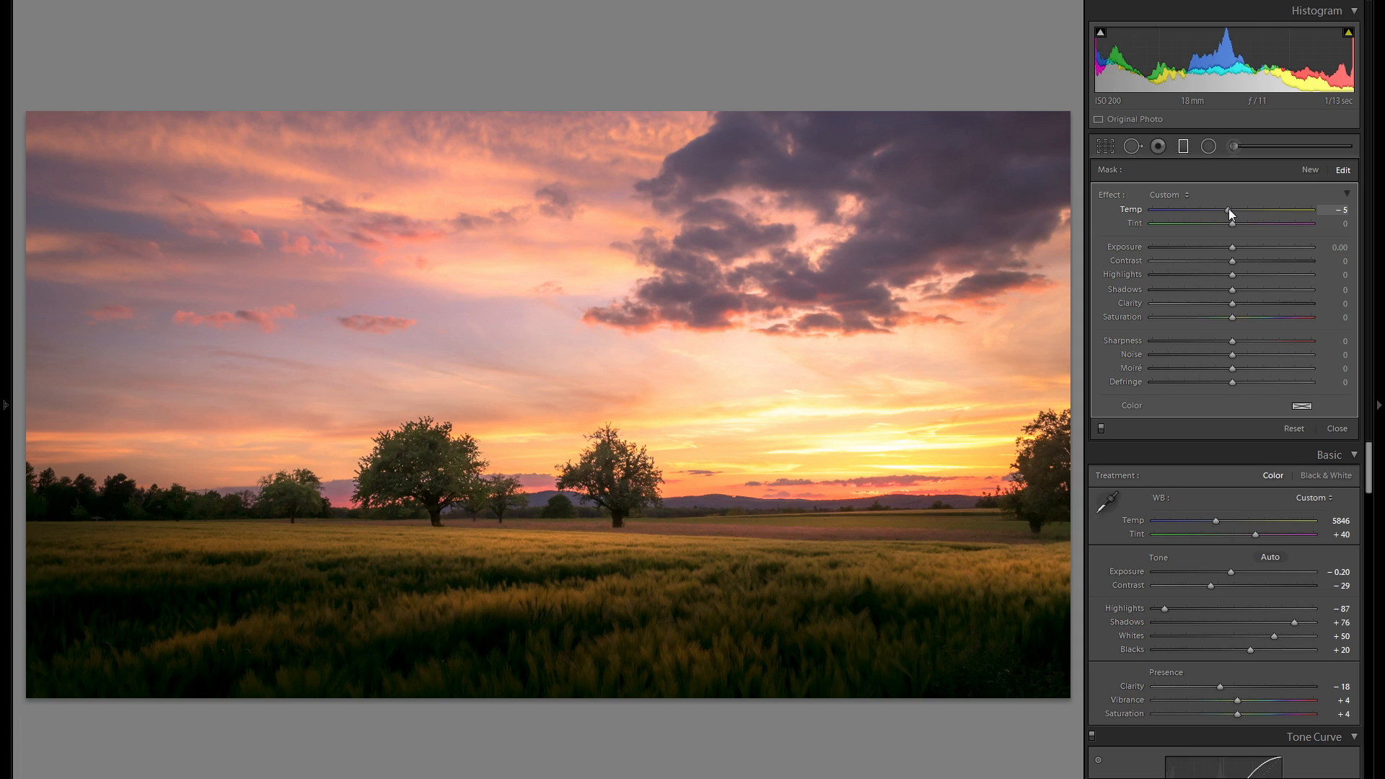
pyautogui.moveTo(1228, 209); pyautogui.dragTo(1222, 209)
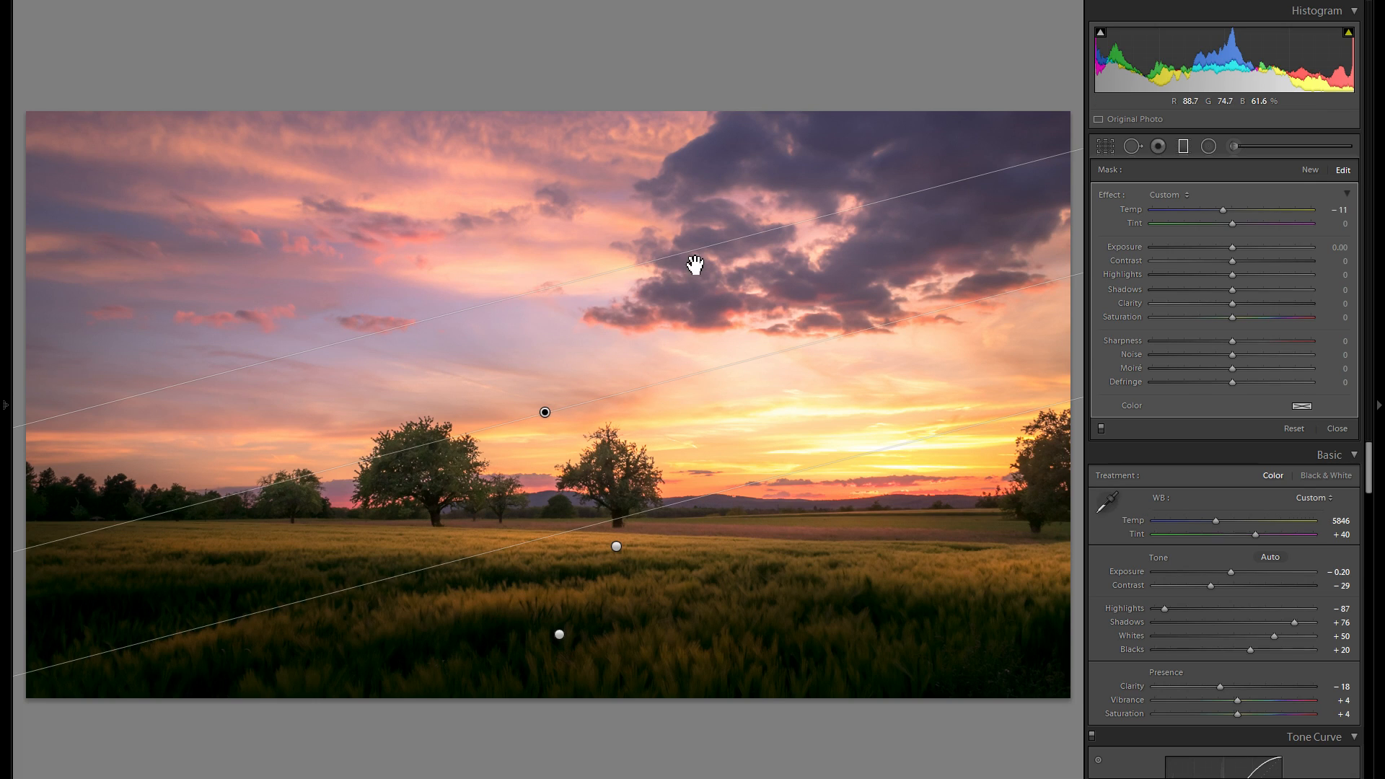
# Give the diagonal sky filter a soft blue color tint.
pyautogui.click(1301, 406)
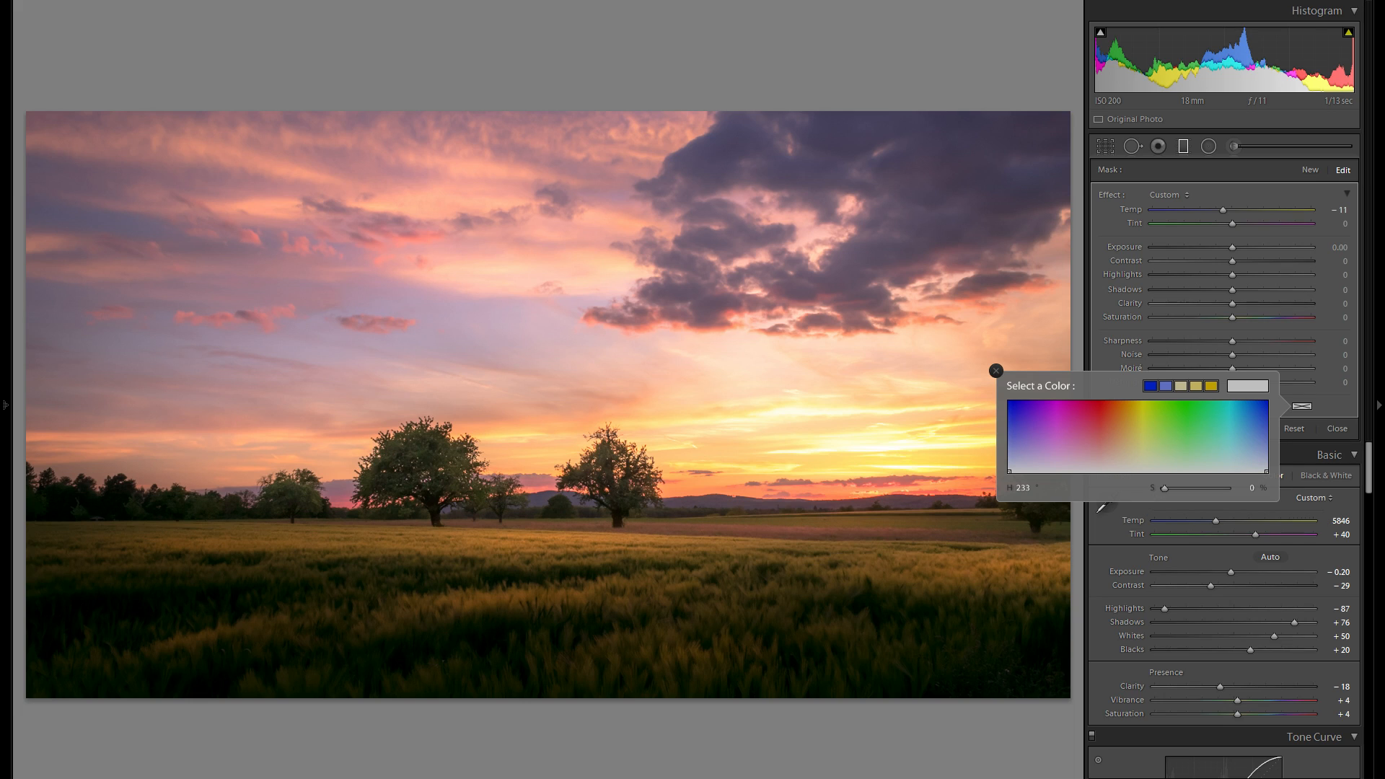
pyautogui.moveTo(1137, 435)
pyautogui.mouseDown()
pyautogui.moveTo(1058, 435)
pyautogui.moveTo(1044, 439)
pyautogui.moveTo(1053, 454)
pyautogui.mouseUp()
pyautogui.moveTo(1053, 454)
pyautogui.mouseDown()
pyautogui.moveTo(1141, 466)
pyautogui.moveTo(1133, 445)
pyautogui.moveTo(1267, 444)
pyautogui.moveTo(1265, 464)
pyautogui.moveTo(1249, 463)
pyautogui.moveTo(1266, 461)
pyautogui.mouseUp()
pyautogui.click(997, 371)
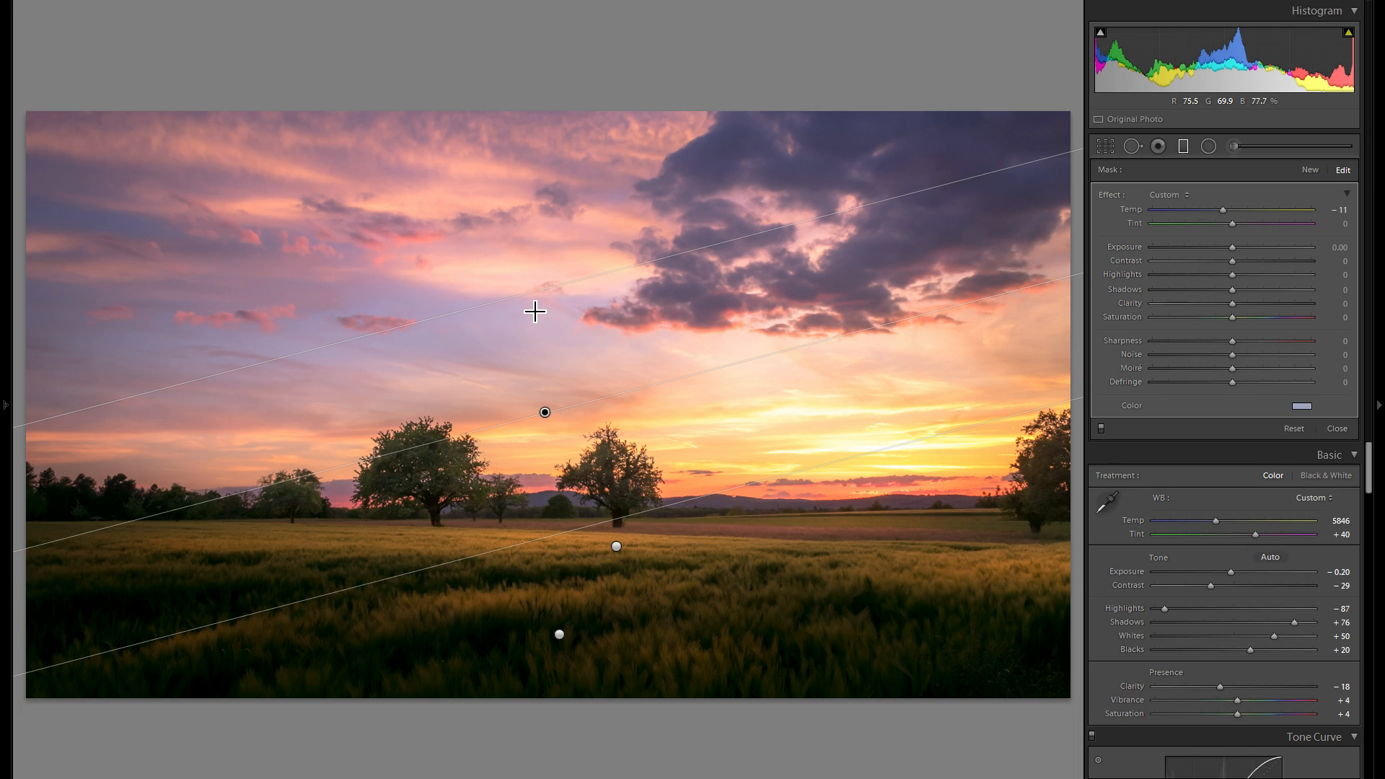
# Delete the blue-tinted sky filter for comparison, and undo the deletion.
pyautogui.rightClick(545, 412)
pyautogui.click(583, 433)
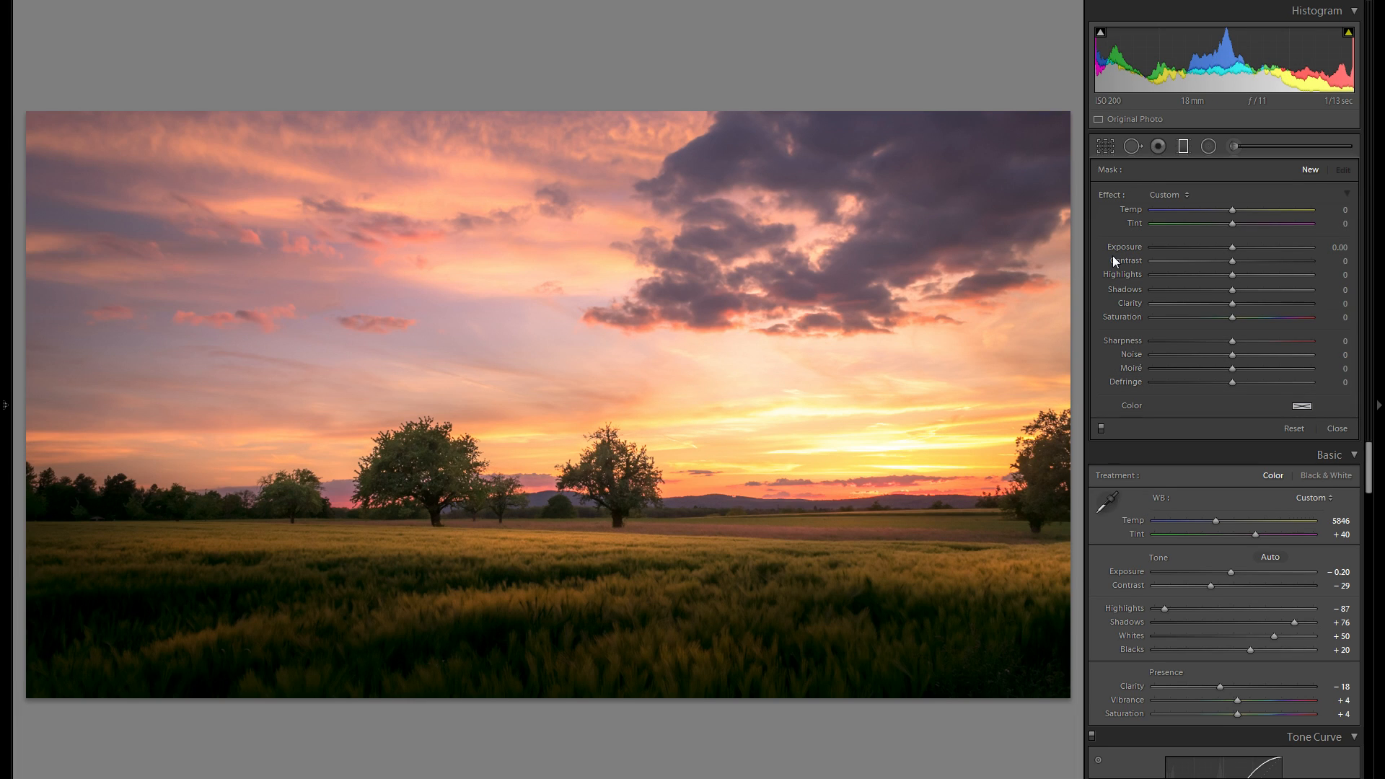
pyautogui.hotkey('ctrl', 'z')
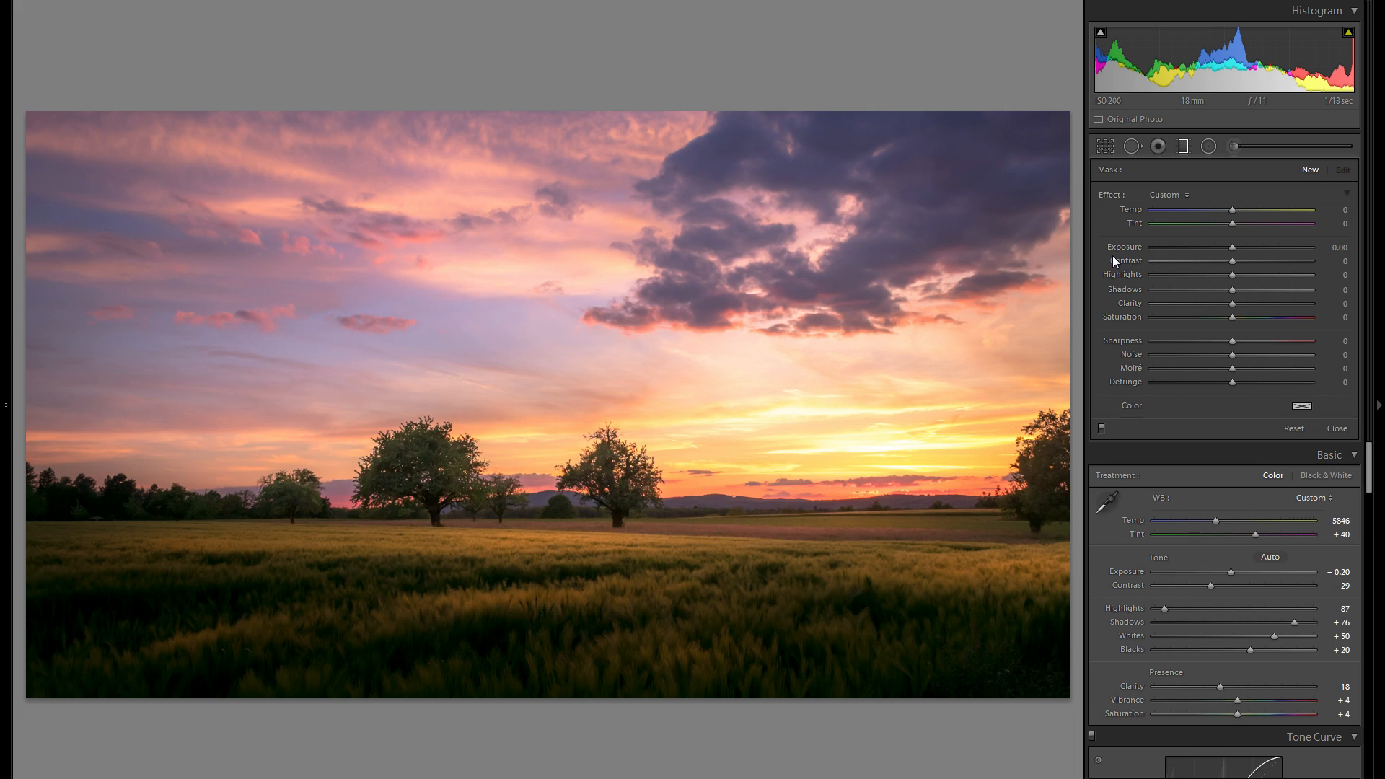
# Add another diagonal graduated filter over the sky's upper-left corner, centered on the small clouds there.
pyautogui.click(1189, 148)
pyautogui.click(1188, 148)
pyautogui.moveTo(275, 142); pyautogui.dragTo(414, 386)
pyautogui.moveTo(338, 267); pyautogui.dragTo(284, 224)
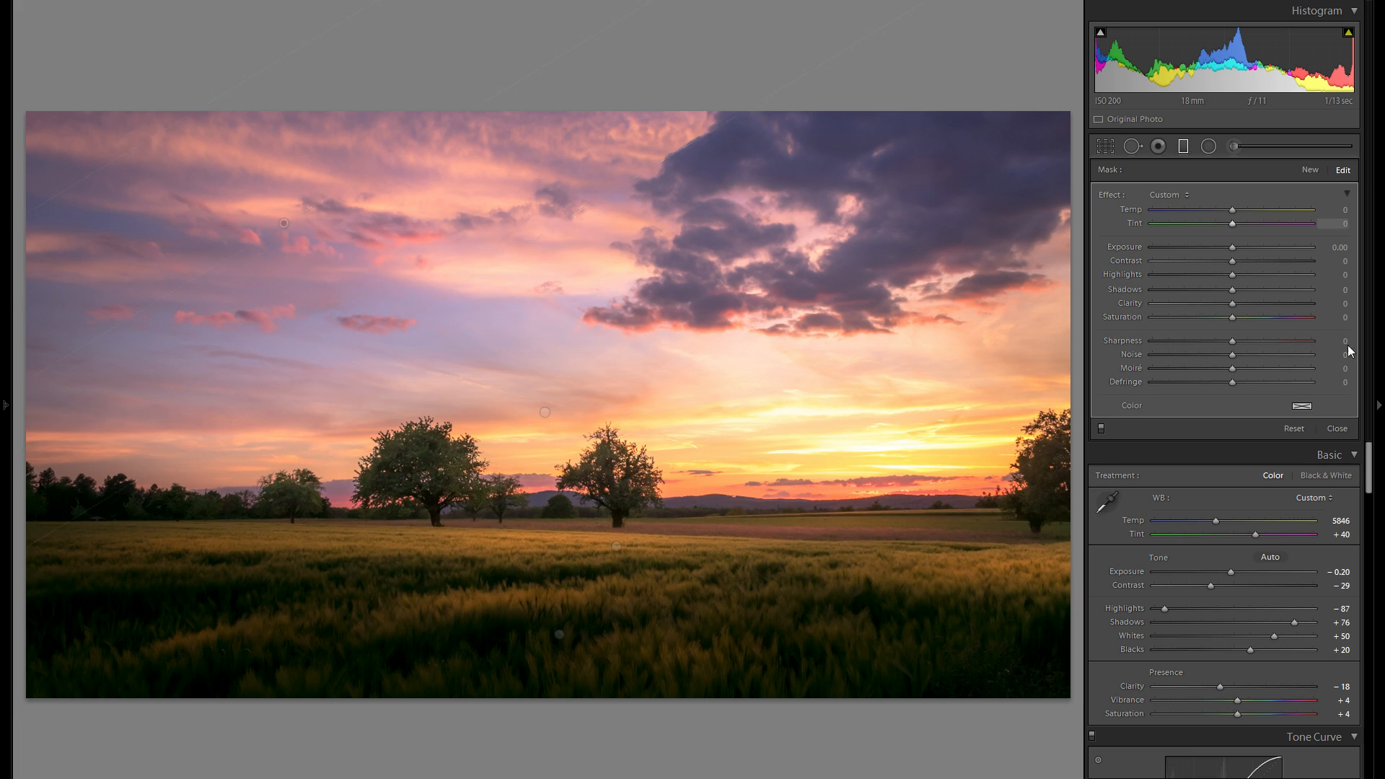
# Tint the upper-left corner filter with a more saturated blue.
pyautogui.click(1302, 406)
pyautogui.click(1267, 453)
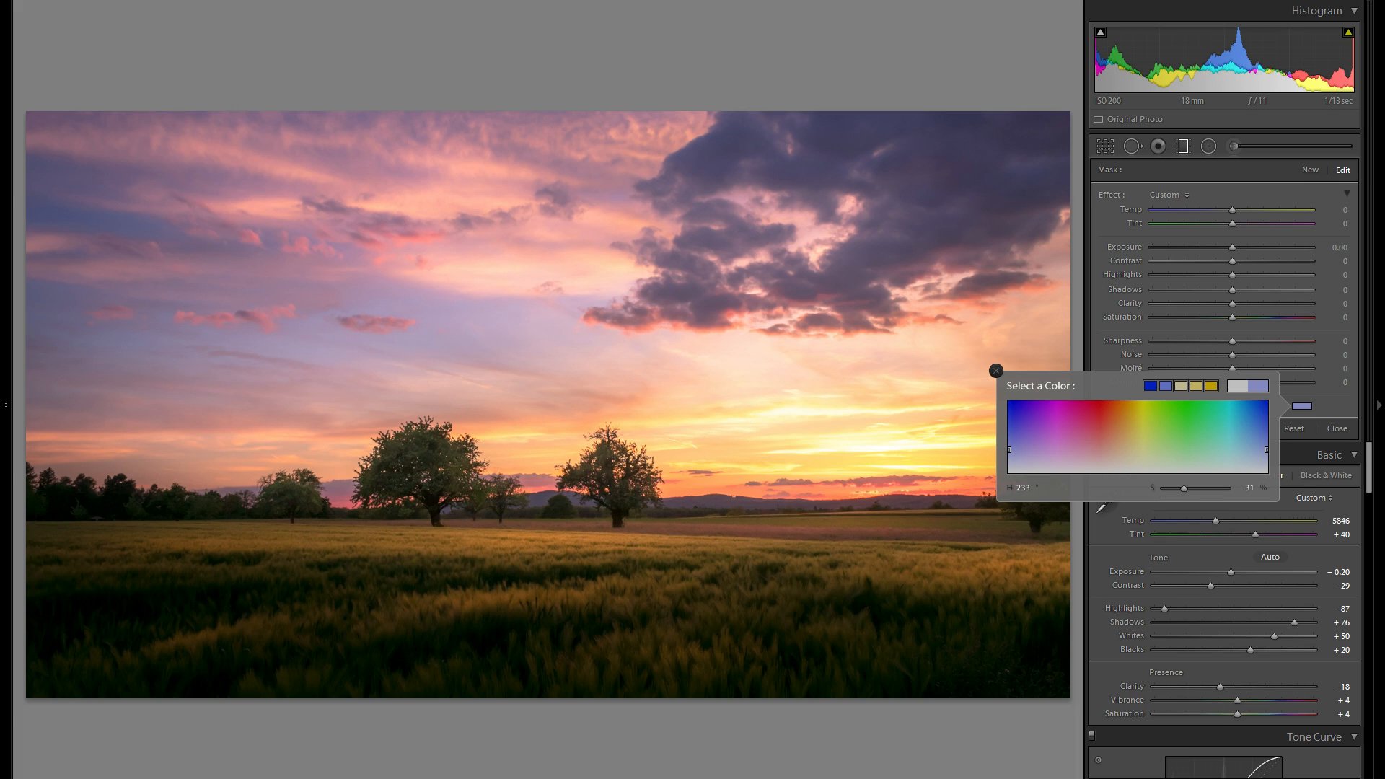
pyautogui.click(1018, 431)
pyautogui.moveTo(1018, 431); pyautogui.dragTo(1009, 436)
pyautogui.click(996, 371)
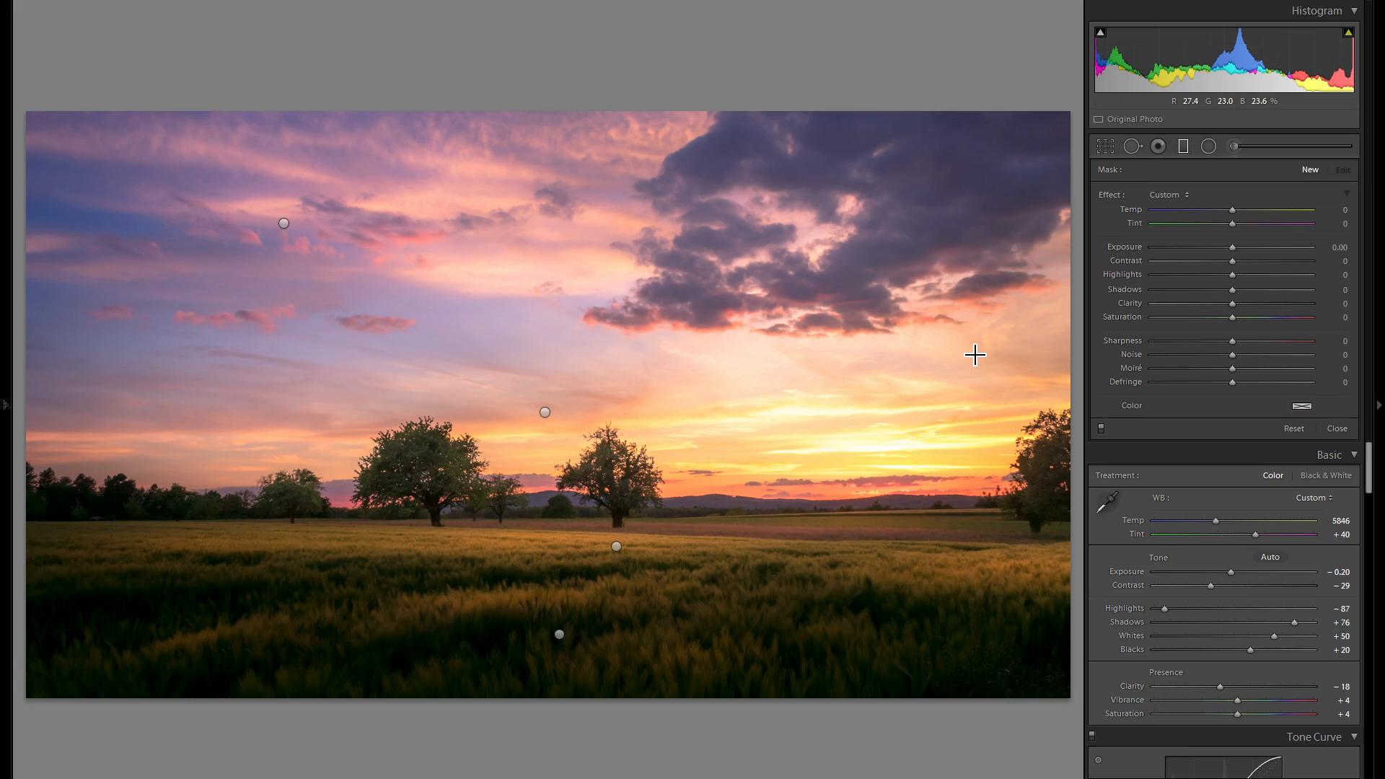
# Add a diagonal graduated filter from the bright right-hand sky down toward the horizon, and tint it a pale warm orange.
pyautogui.moveTo(974, 353); pyautogui.dragTo(770, 510)
pyautogui.click(1298, 408)
pyautogui.click(1127, 444)
pyautogui.moveTo(1127, 445); pyautogui.dragTo(1129, 452)
pyautogui.click(996, 371)
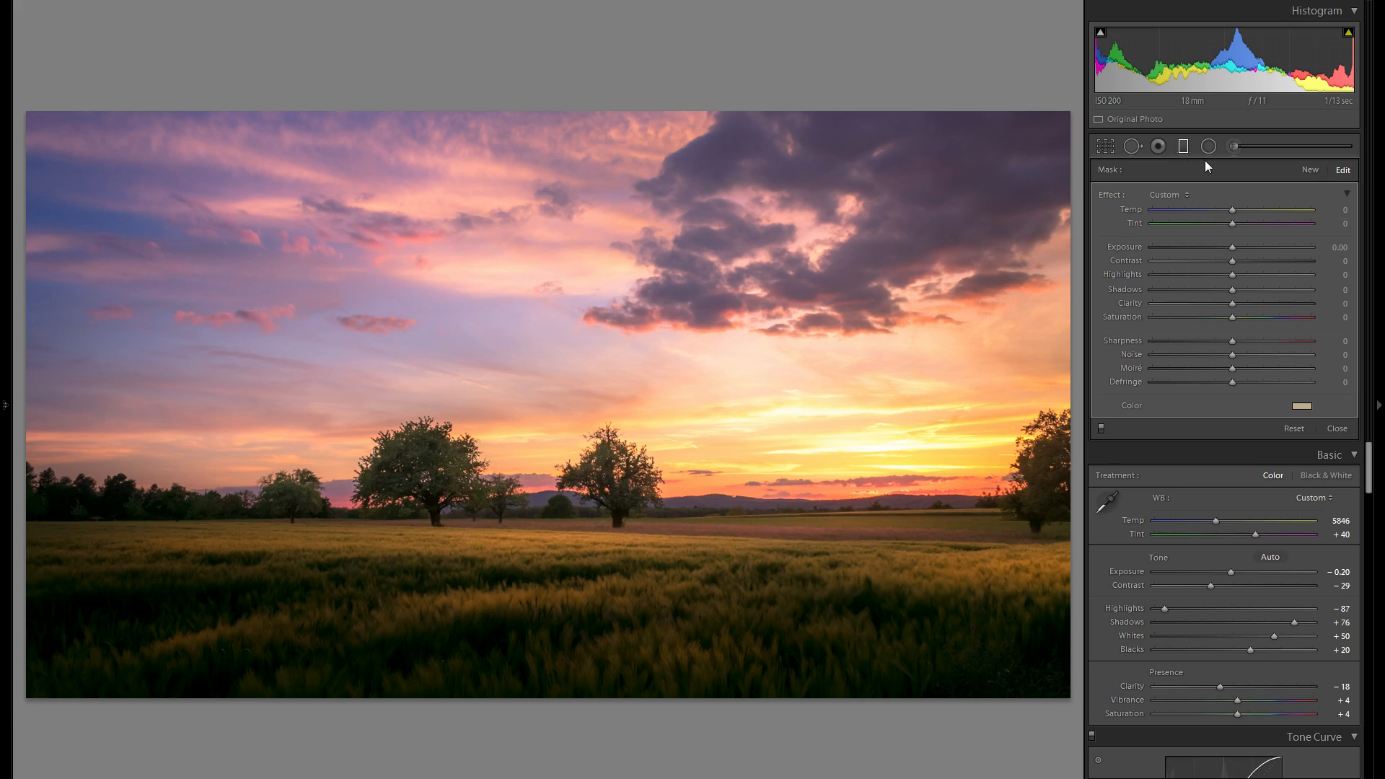
# Compare the sunset photo with all graduated filters off and on, and view its before version.
pyautogui.click(1181, 148)
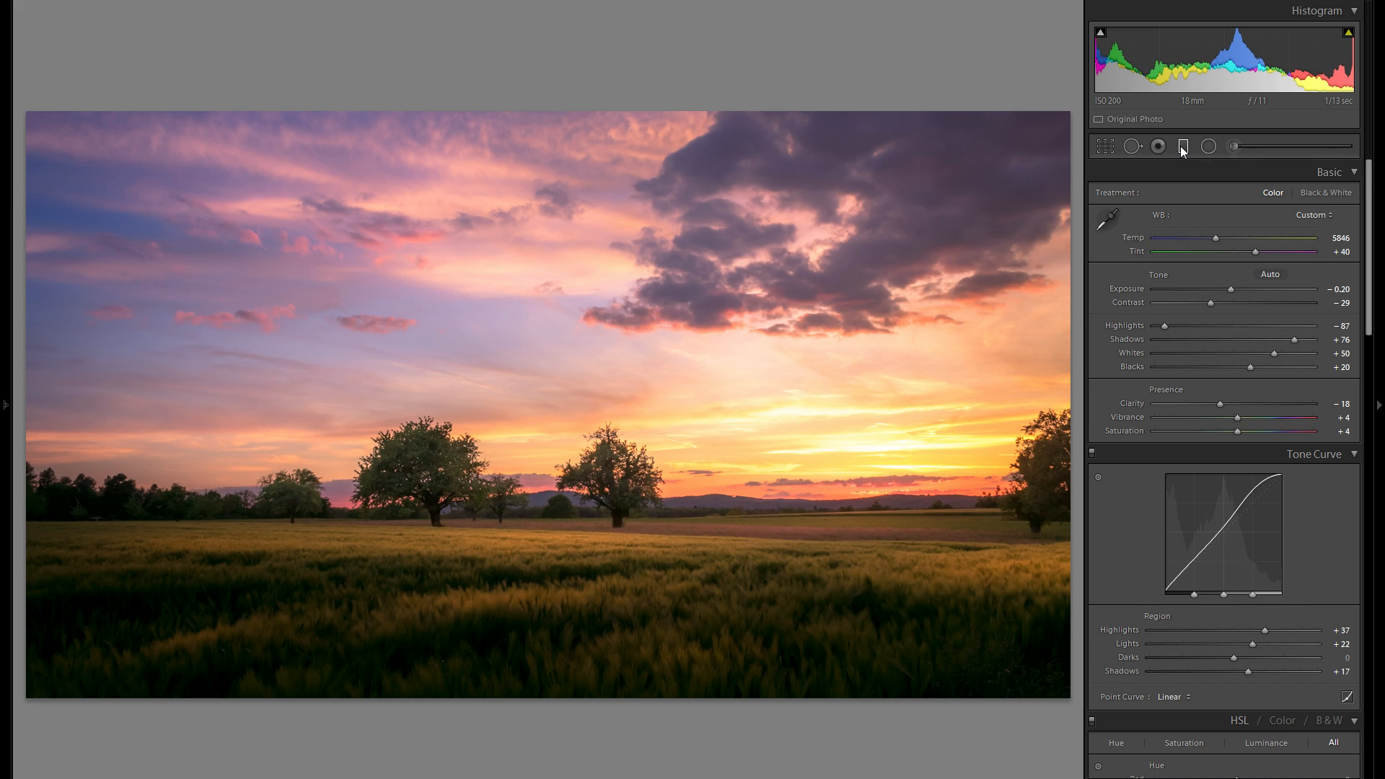
pyautogui.click(1181, 147)
pyautogui.click(1100, 430)
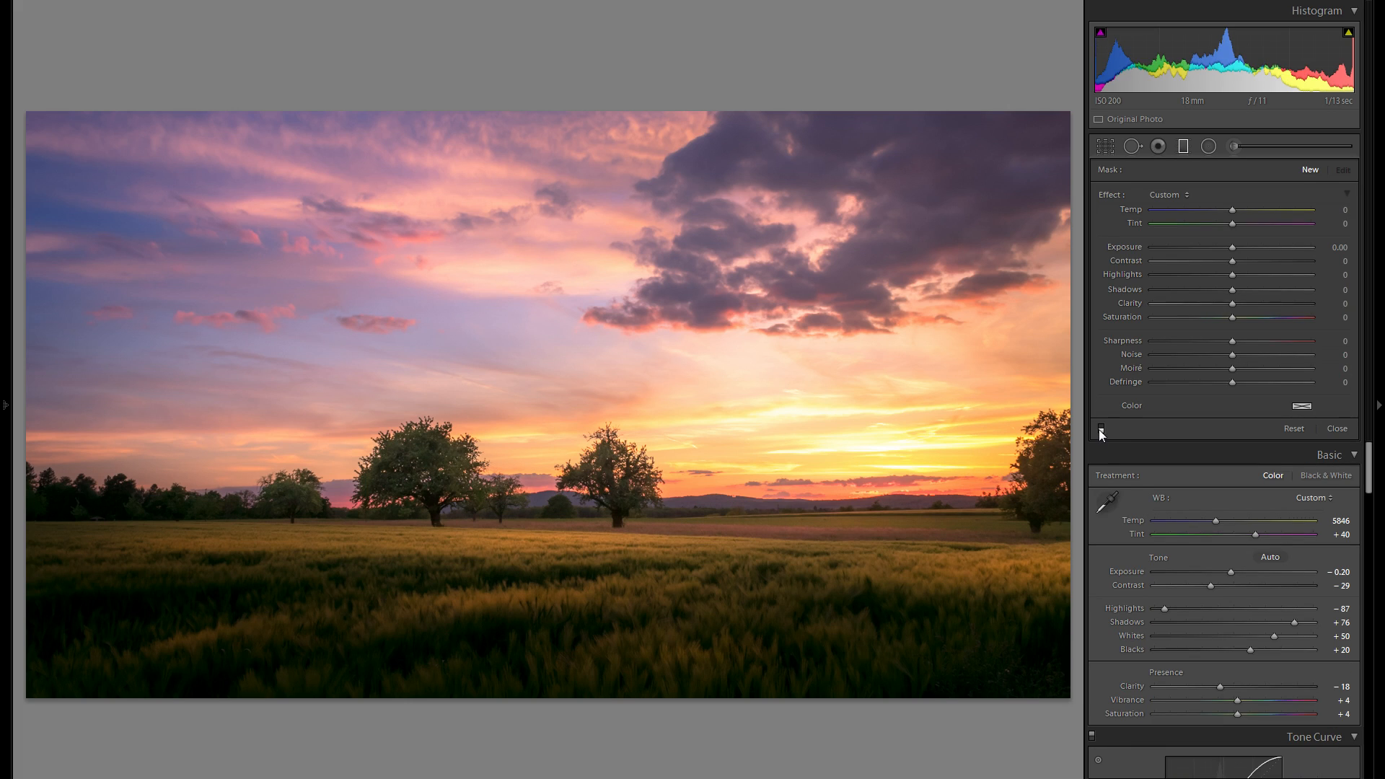
pyautogui.click(1102, 431)
pyautogui.click(1102, 431)
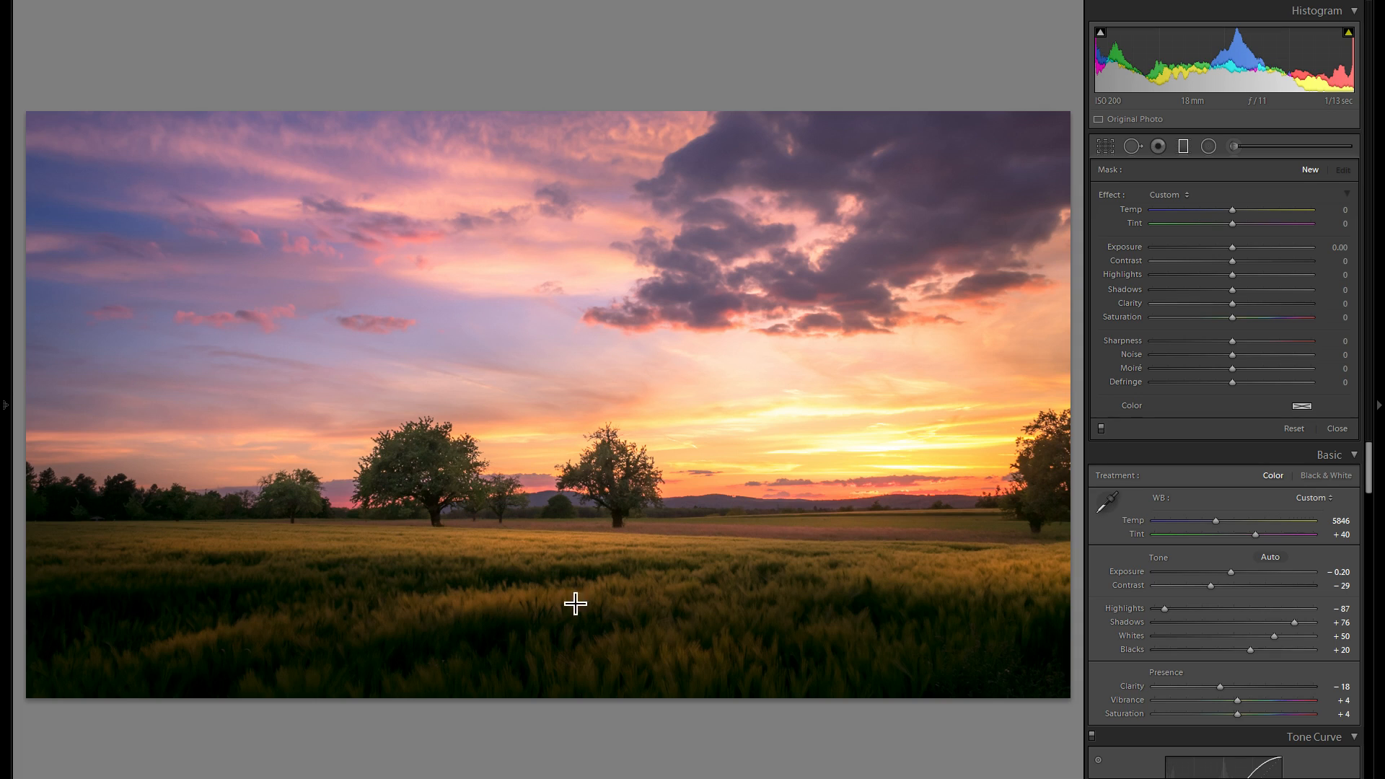
pyautogui.click(1102, 430)
pyautogui.click(1101, 428)
pyautogui.press('\\')
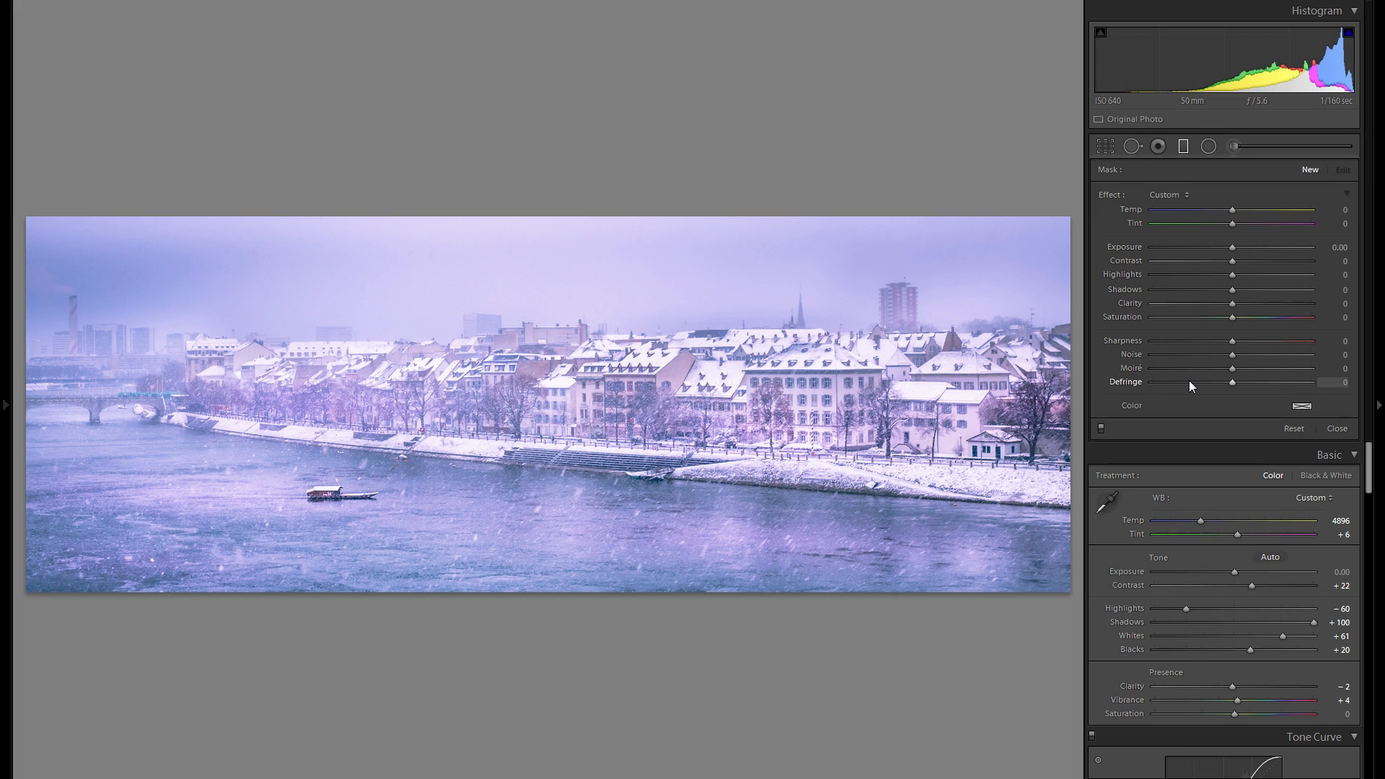
# Add a diagonal graduated filter over the left side of the snowy river photo, centered near the riverbank, with Clarity −84.
pyautogui.click(1184, 147)
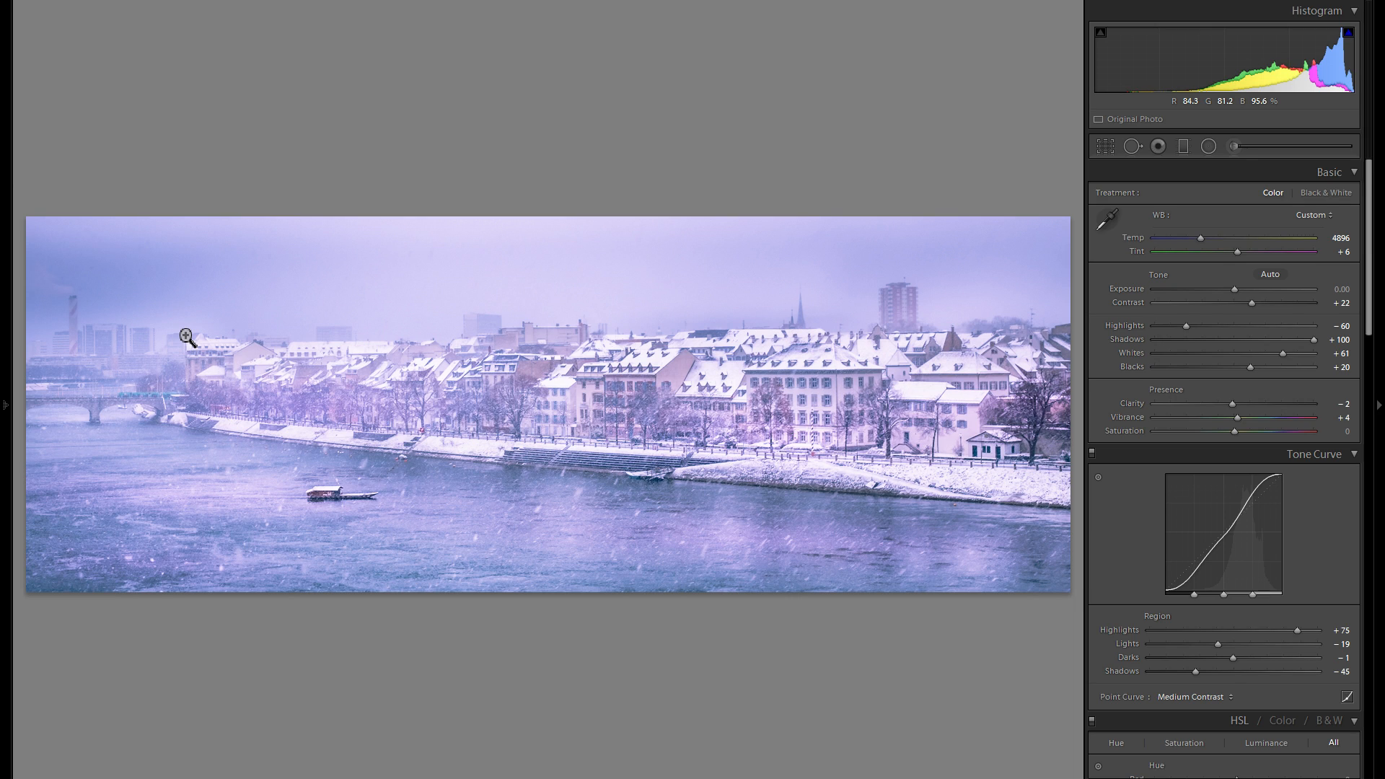
pyautogui.click(1184, 147)
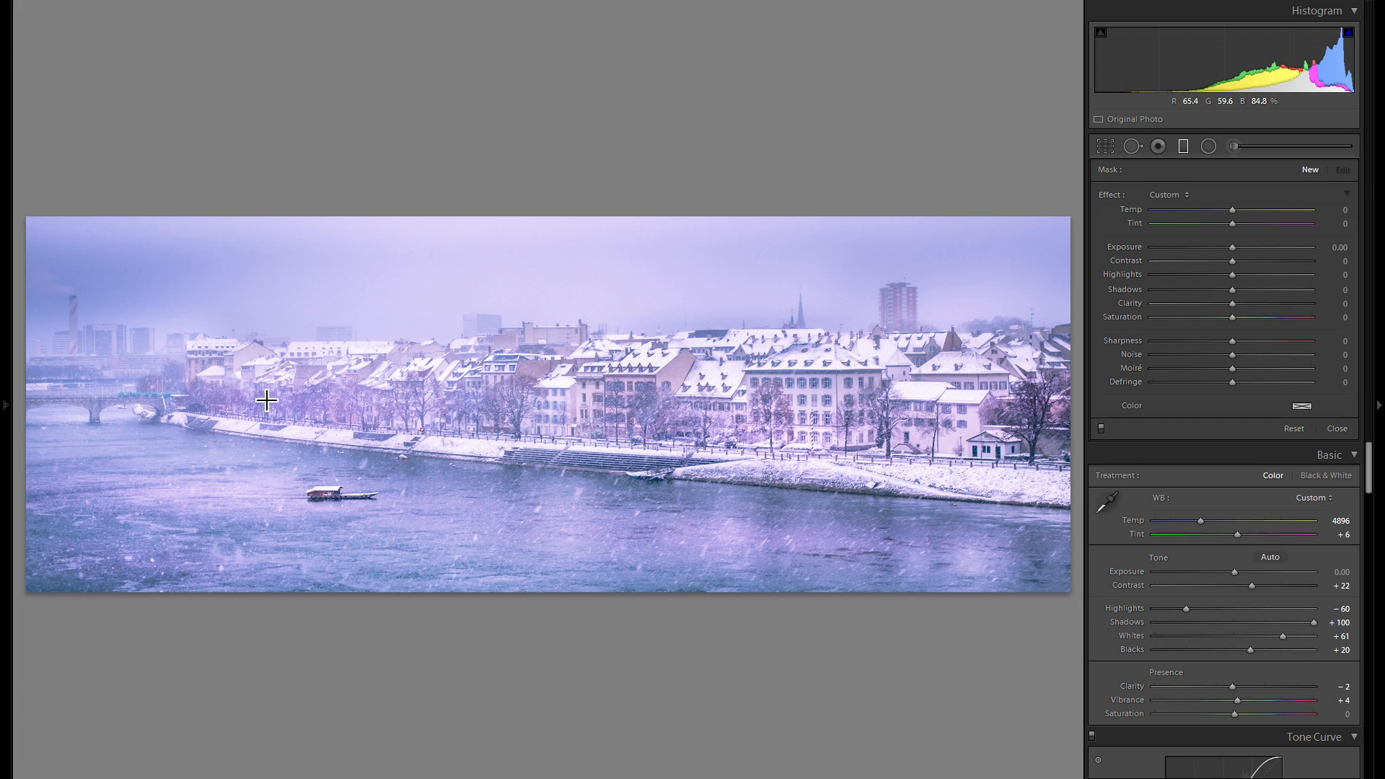
pyautogui.moveTo(287, 375); pyautogui.dragTo(438, 582)
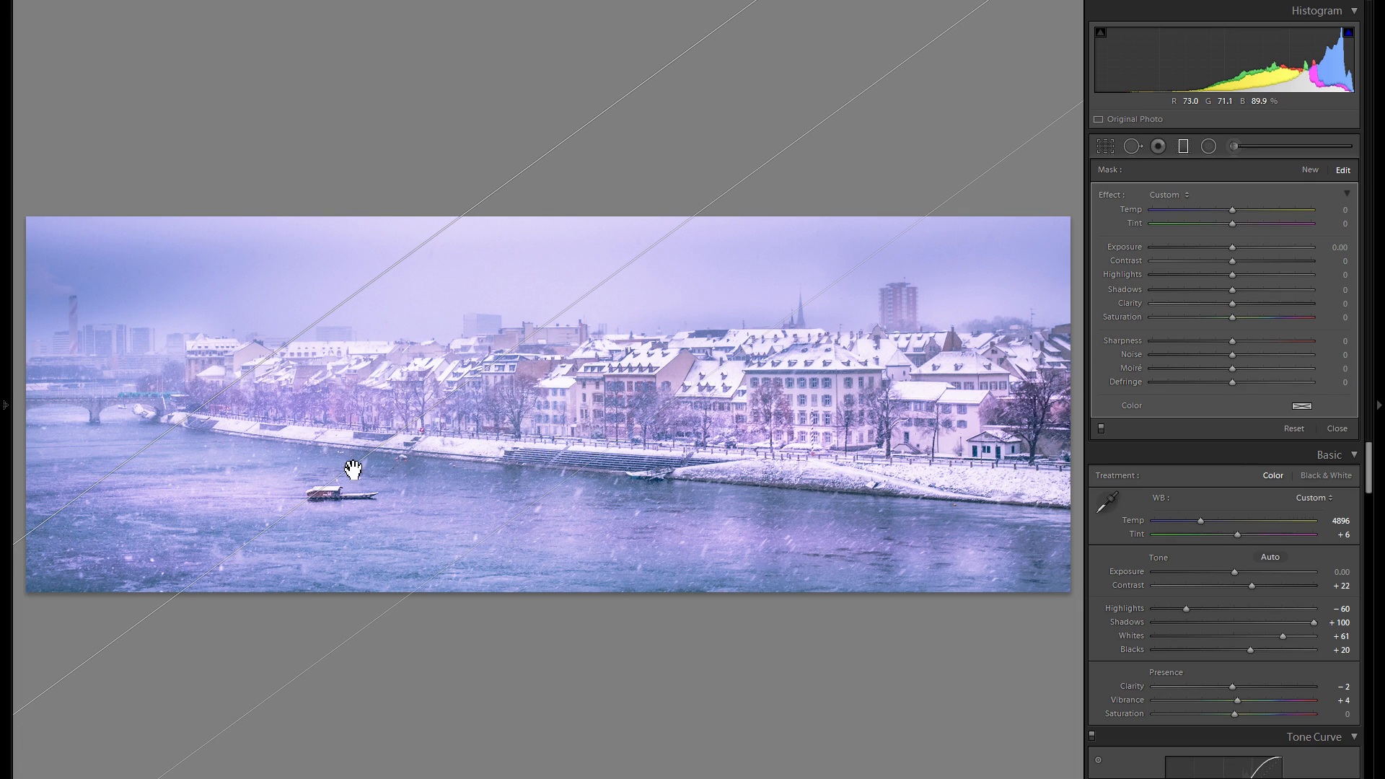
pyautogui.moveTo(306, 450); pyautogui.dragTo(299, 442)
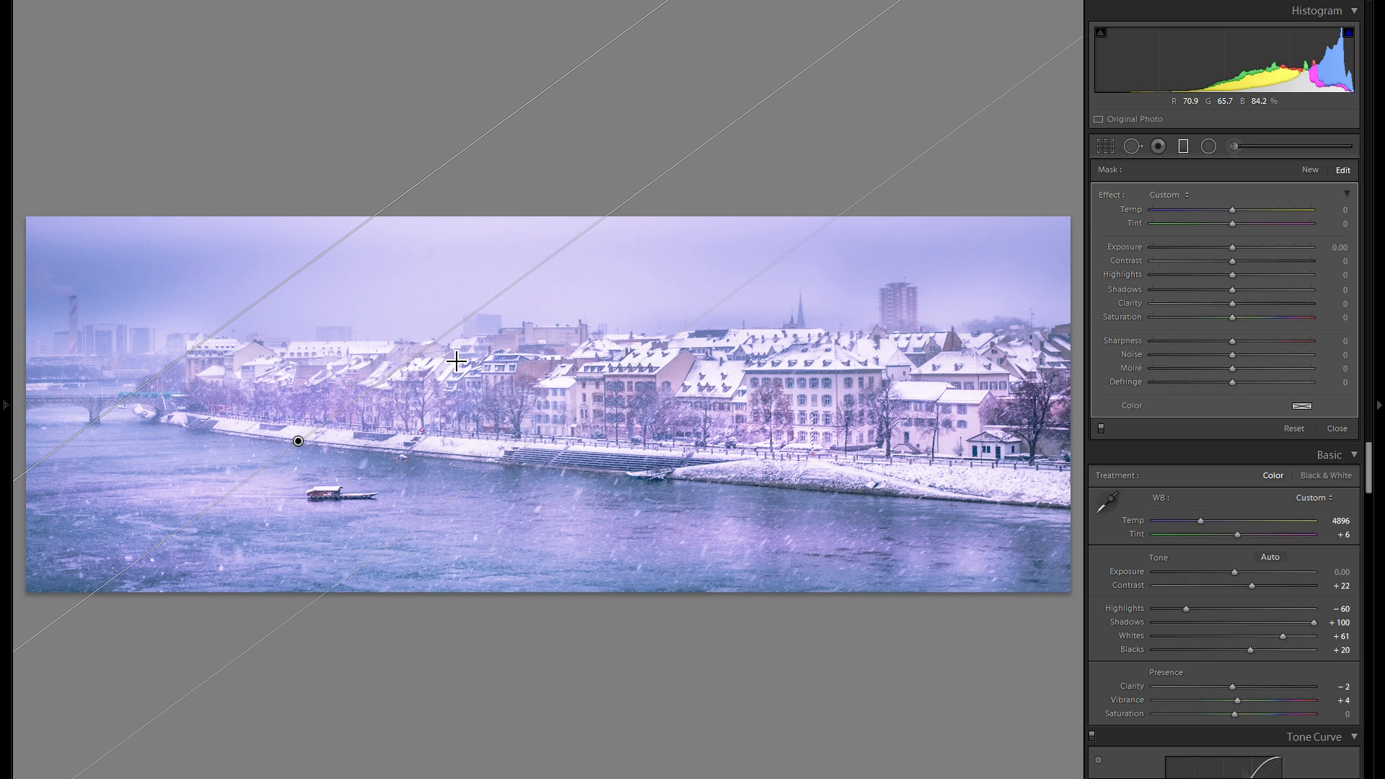
pyautogui.moveTo(1202, 303); pyautogui.dragTo(1173, 311)
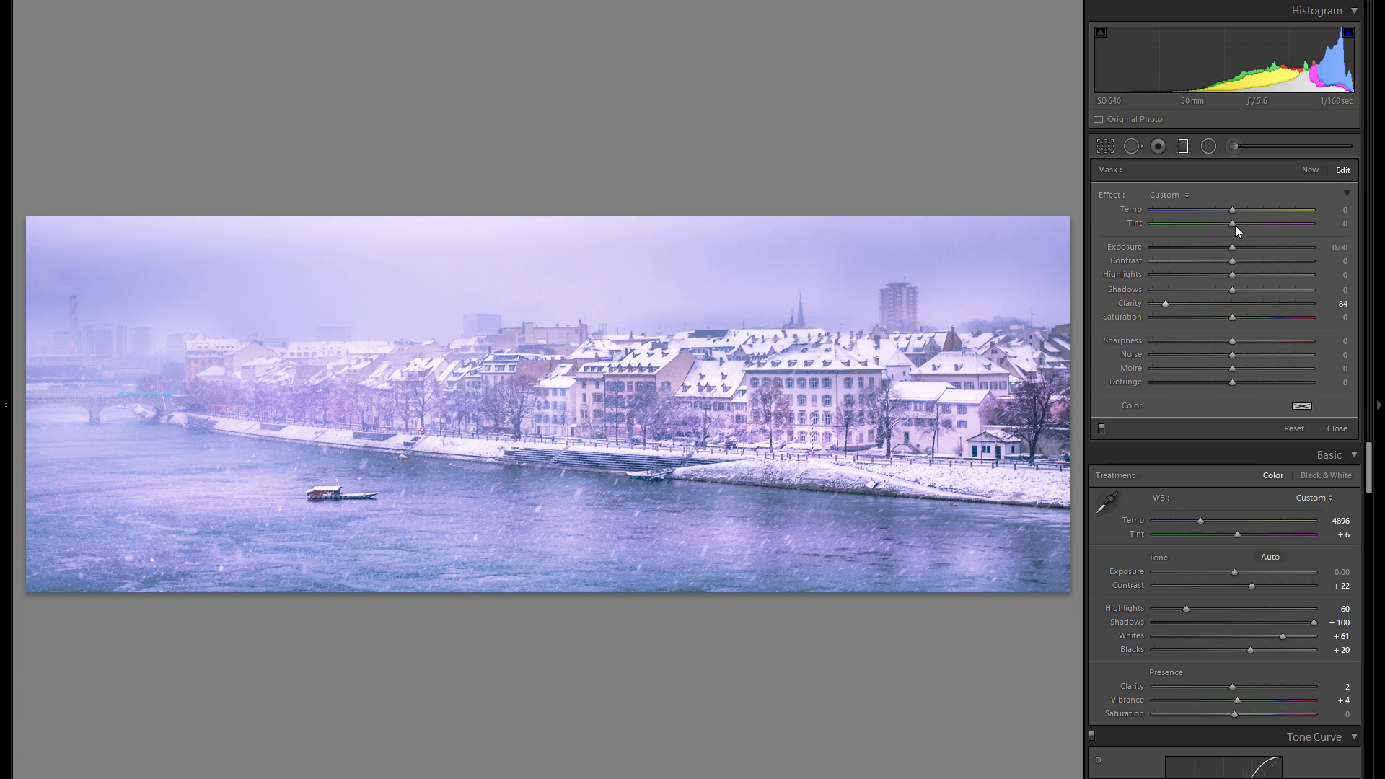
# Add a second diagonal graduated filter over the left side of the snowy photo, centered on the river above the boat, with Clarity −39.
pyautogui.click(1310, 169)
pyautogui.moveTo(338, 344); pyautogui.dragTo(466, 612)
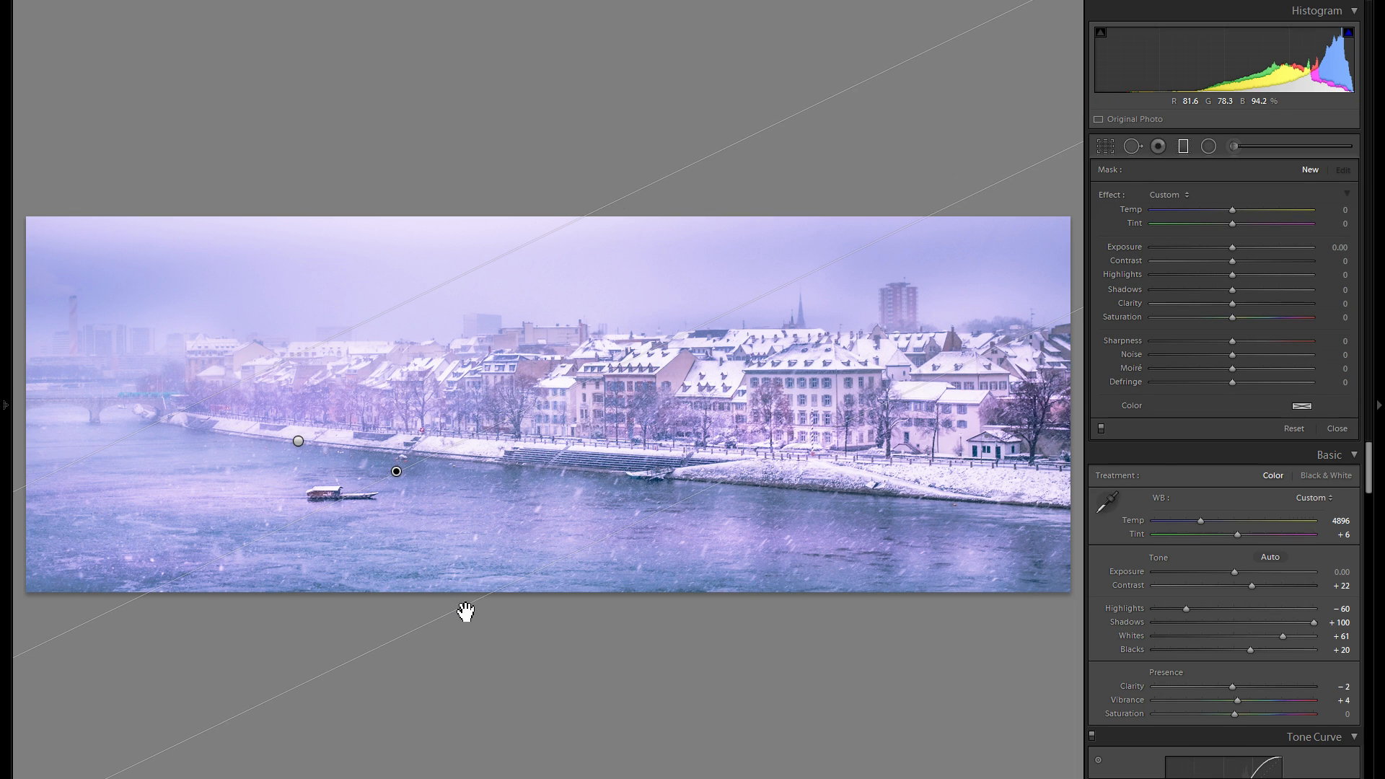
pyautogui.moveTo(1197, 306); pyautogui.dragTo(1200, 306)
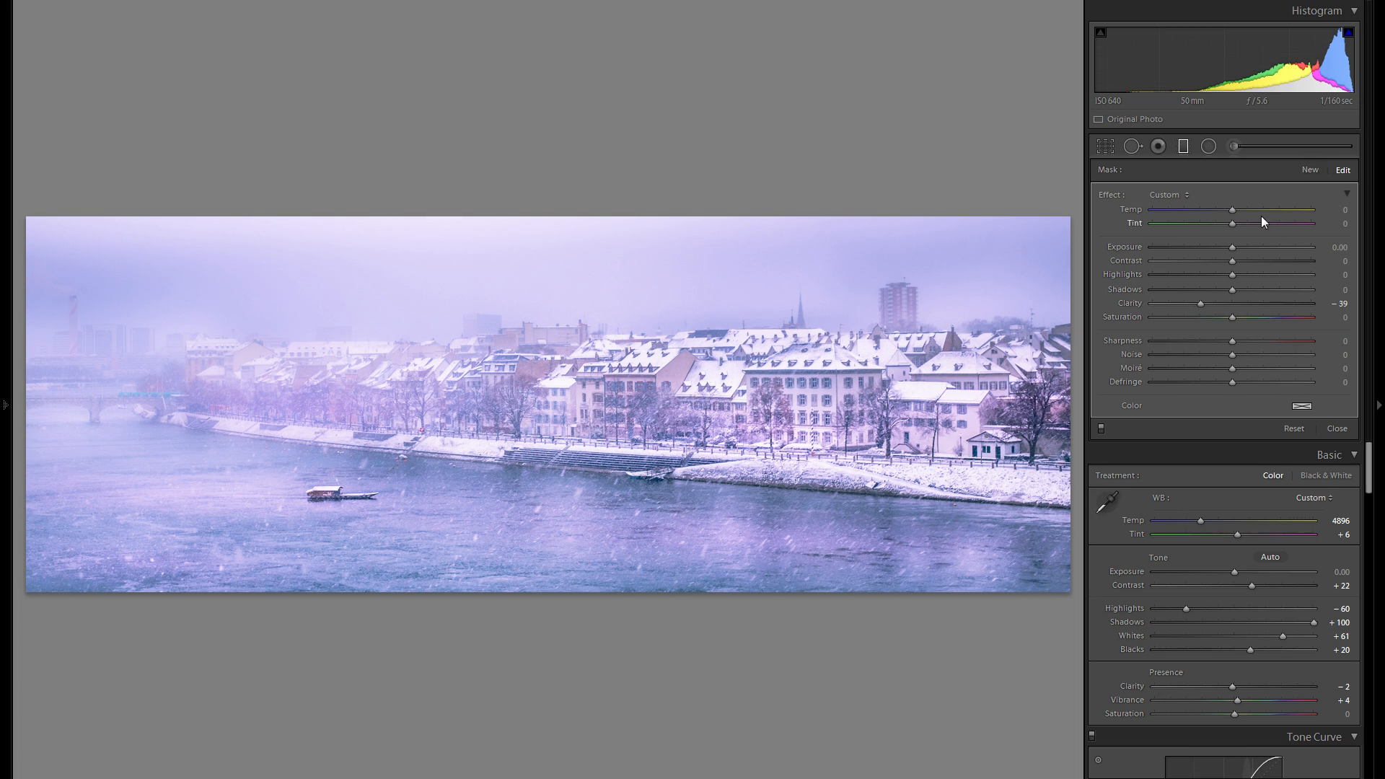
# Add another diagonal graduated filter farther left, centered near the distant end of the riverbank, with strongly negative Clarity.
pyautogui.click(1310, 170)
pyautogui.moveTo(143, 313); pyautogui.dragTo(249, 440)
pyautogui.click(1166, 305)
pyautogui.moveTo(1169, 306); pyautogui.dragTo(1179, 305)
# Move the Clarity −84 graduated filter toward the foreground so its center sits on the boat, and select the neighboring filter.
pyautogui.click(301, 443)
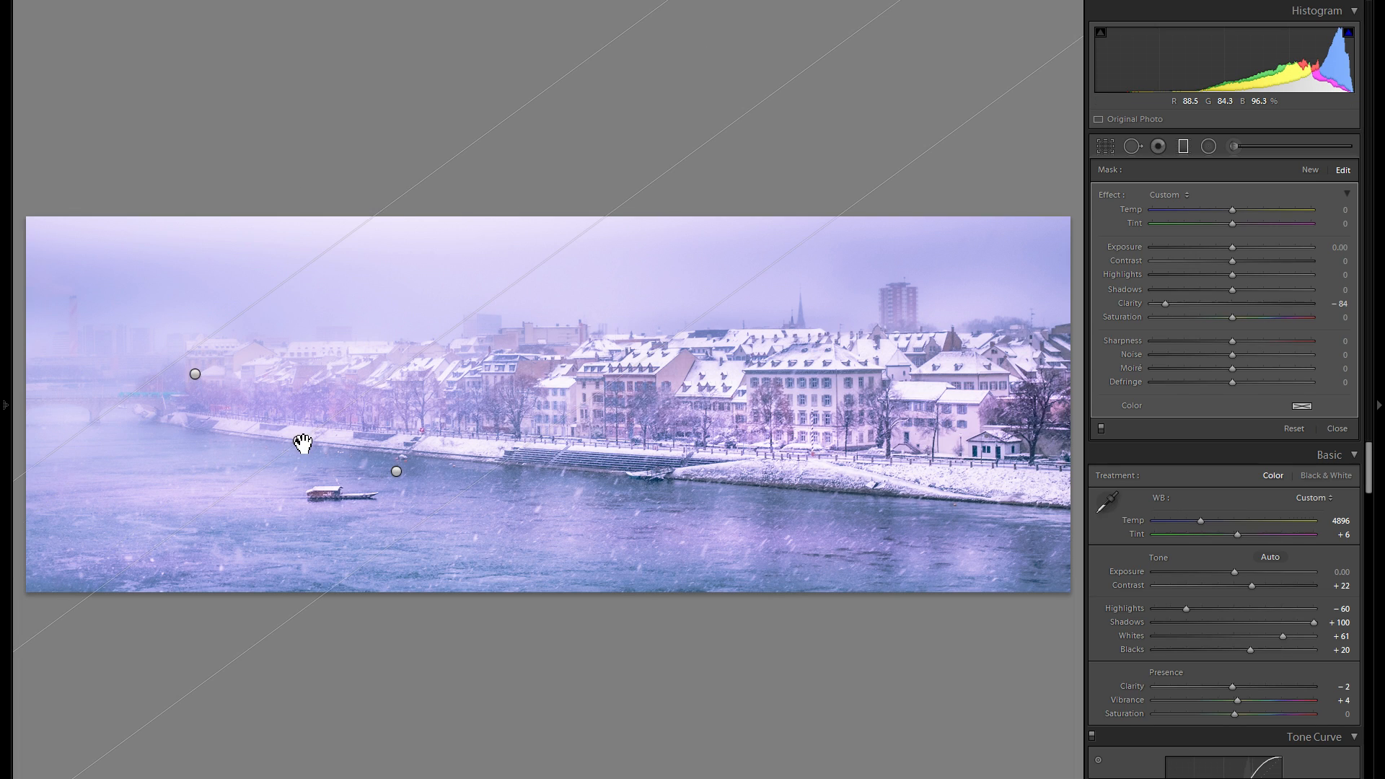
pyautogui.moveTo(301, 443); pyautogui.dragTo(332, 481)
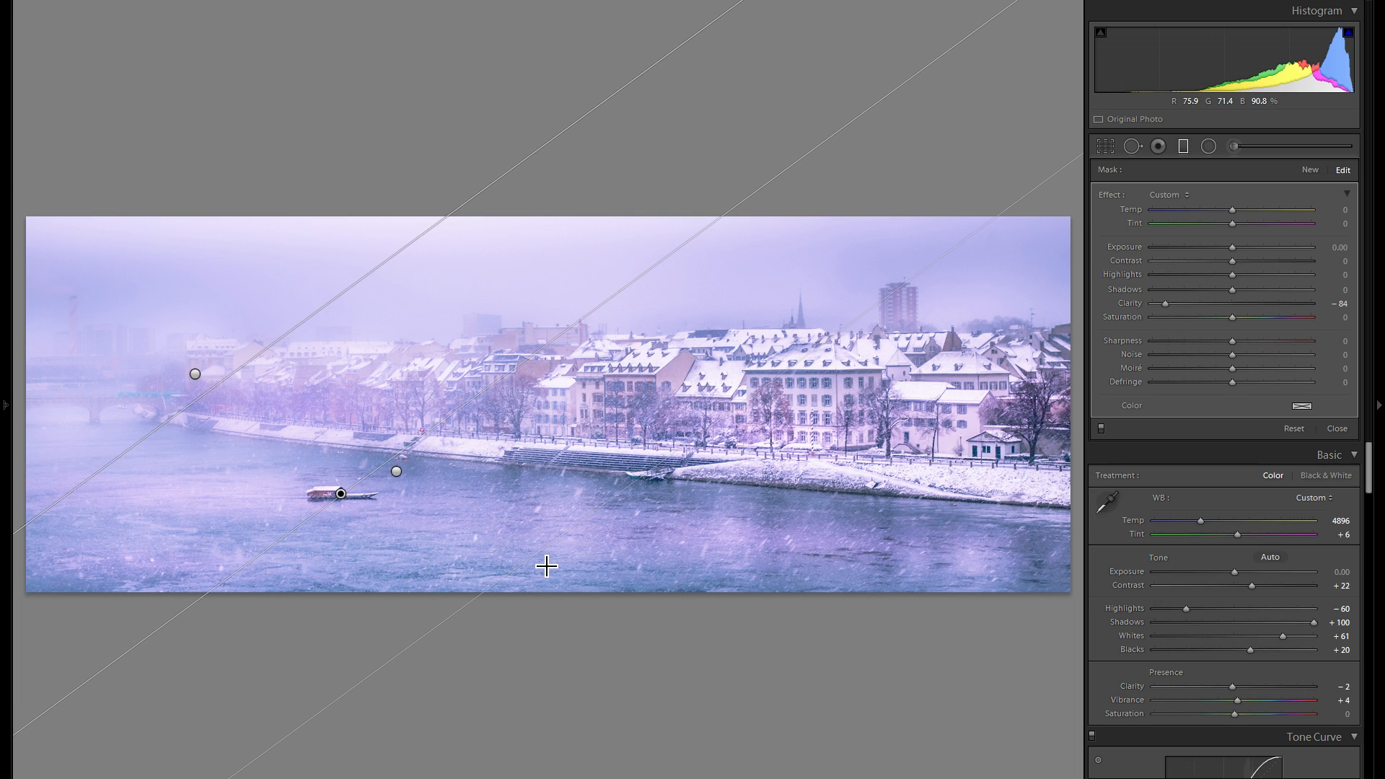
pyautogui.click(396, 472)
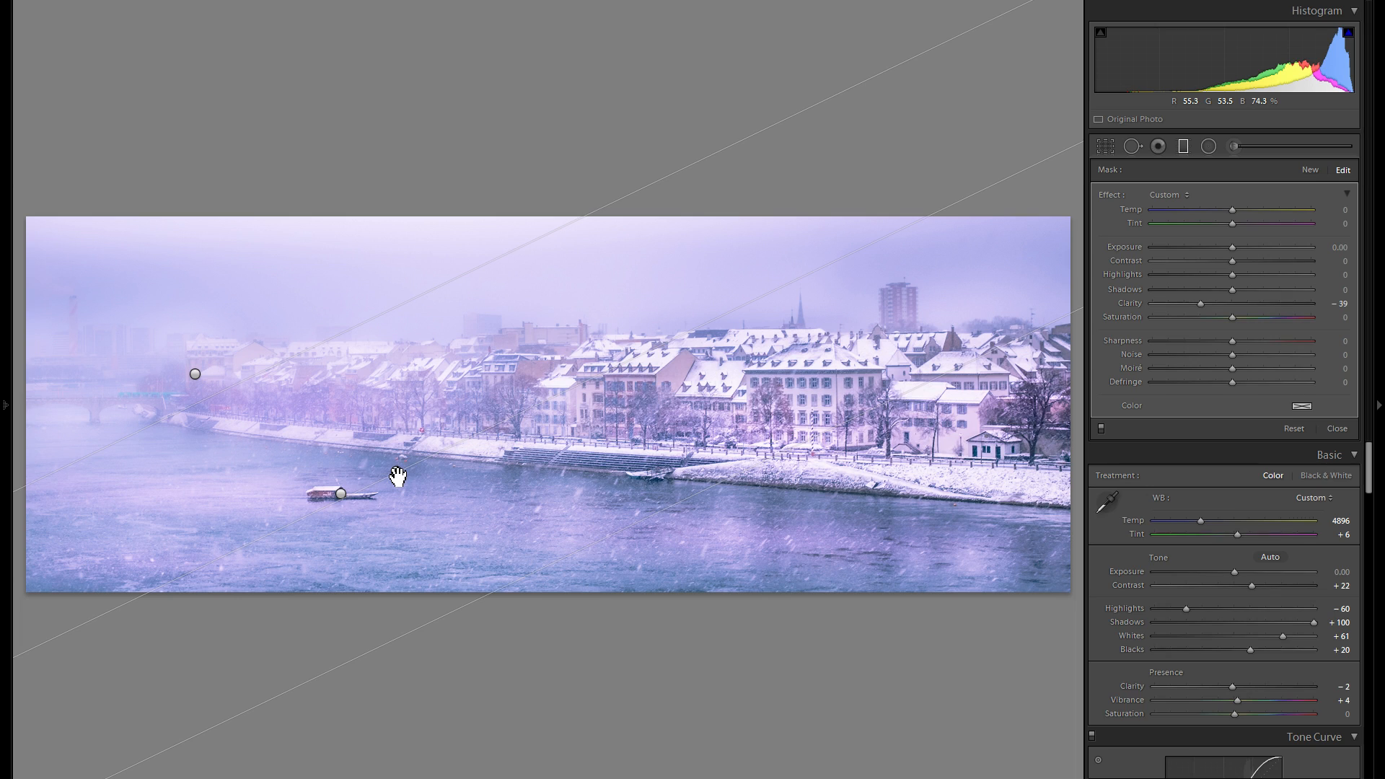
# Add a diagonal graduated filter from the right foreground up past the houses, with Clarity 39.
pyautogui.click(1309, 172)
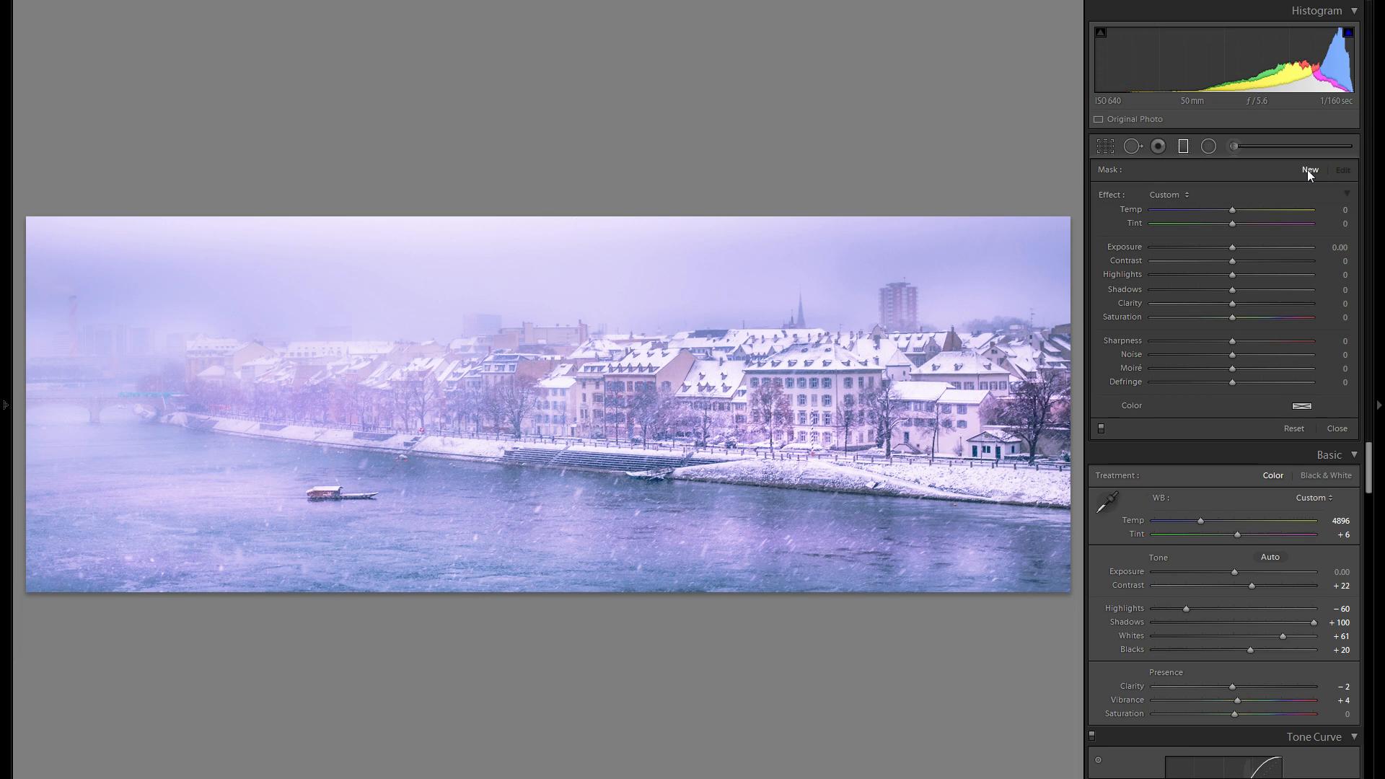
pyautogui.moveTo(957, 527); pyautogui.dragTo(699, 207)
pyautogui.moveTo(1233, 303); pyautogui.dragTo(1263, 303)
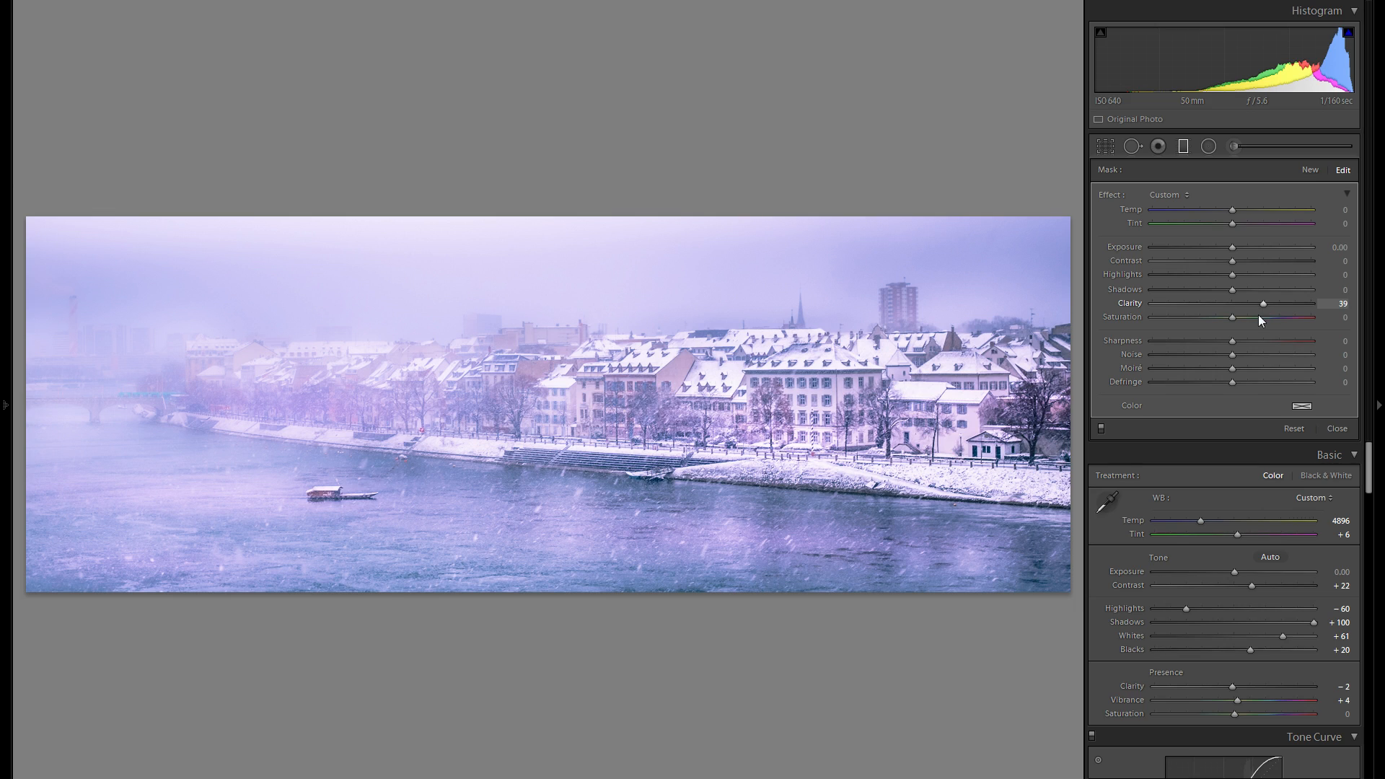
# Compare the snowy river photo with all graduated filters off and on, and leave the Graduated Filter tool.
pyautogui.press('m')
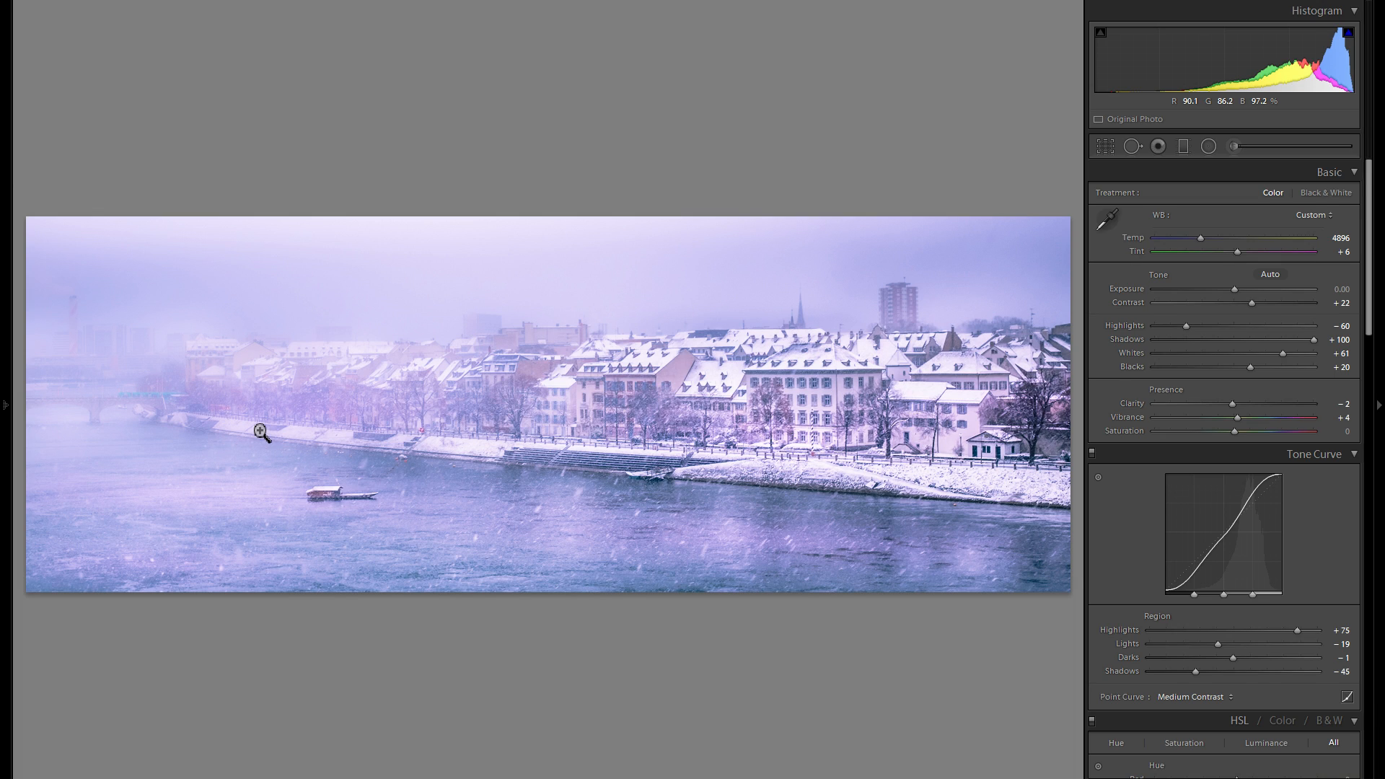
pyautogui.click(1183, 153)
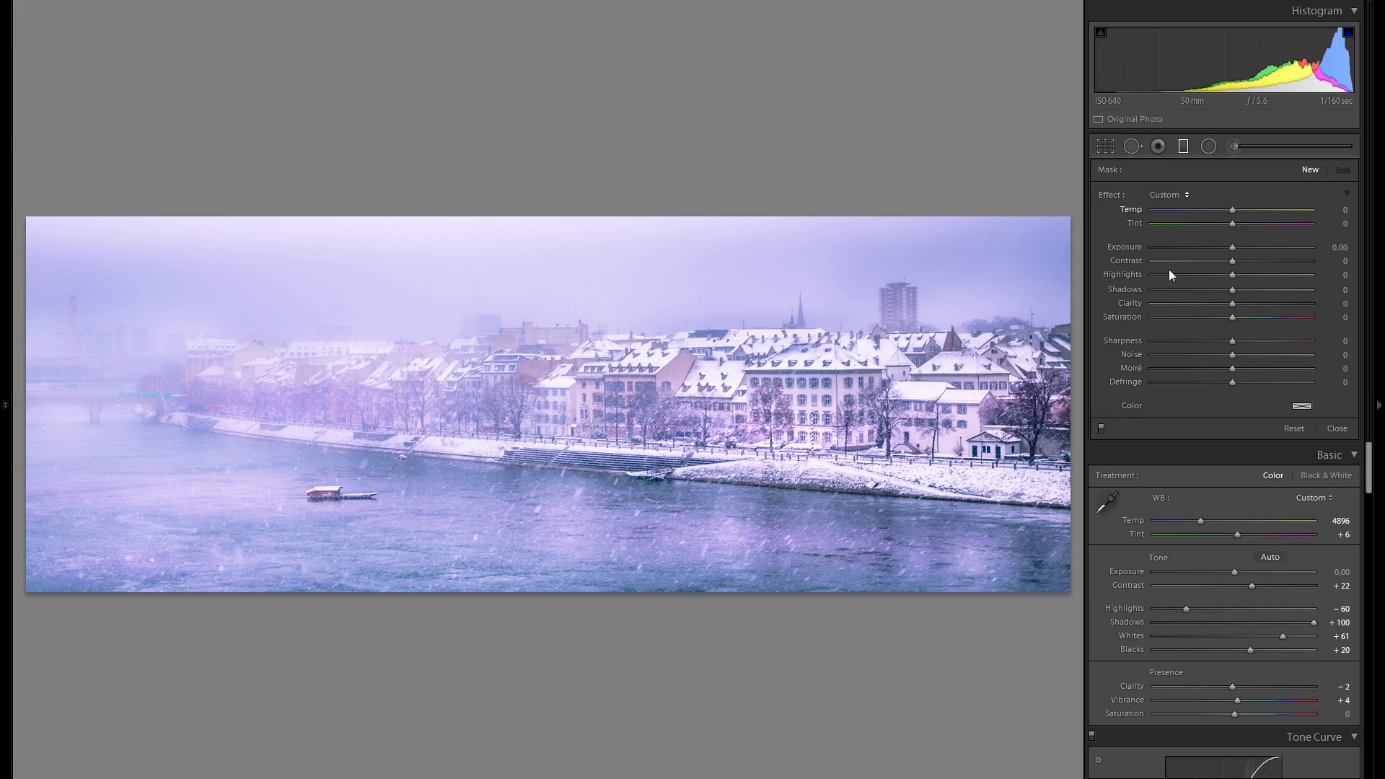
pyautogui.click(1101, 429)
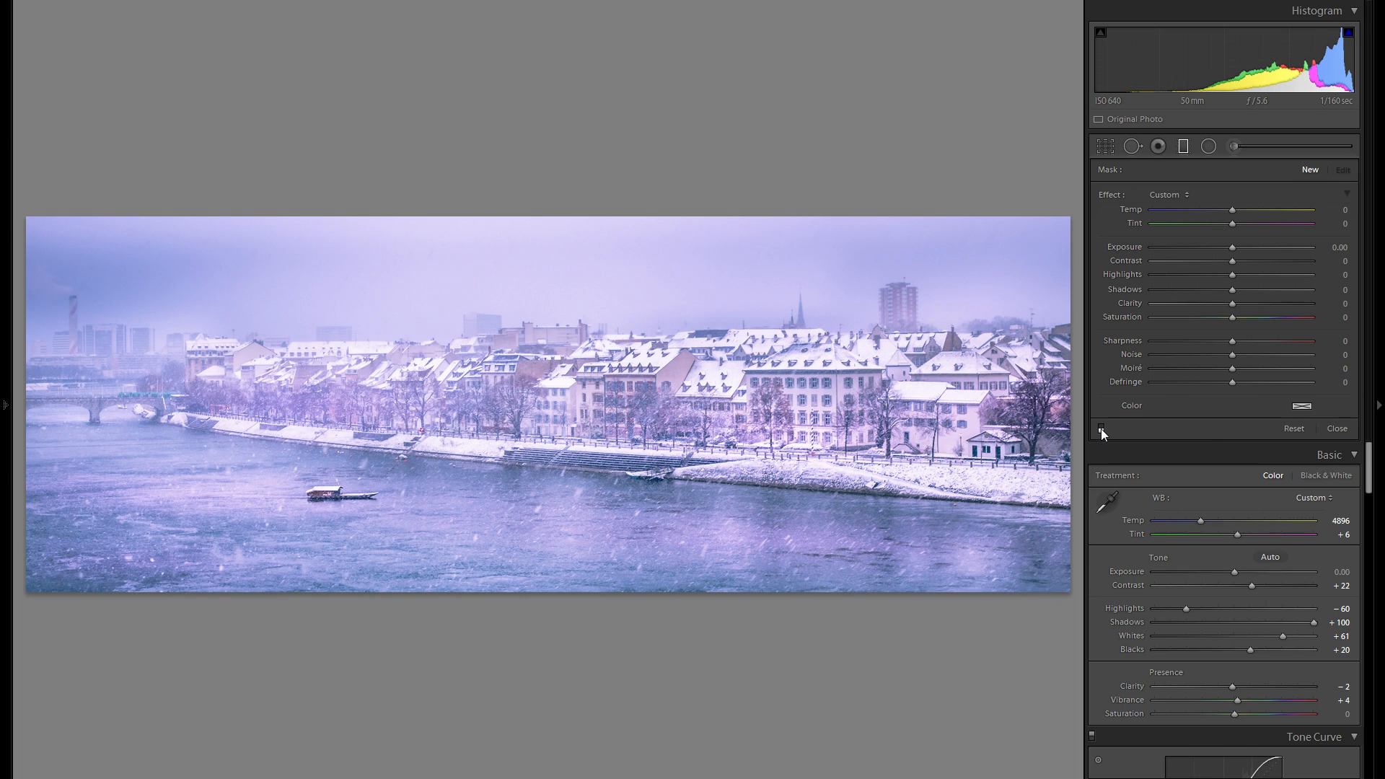
pyautogui.click(1101, 428)
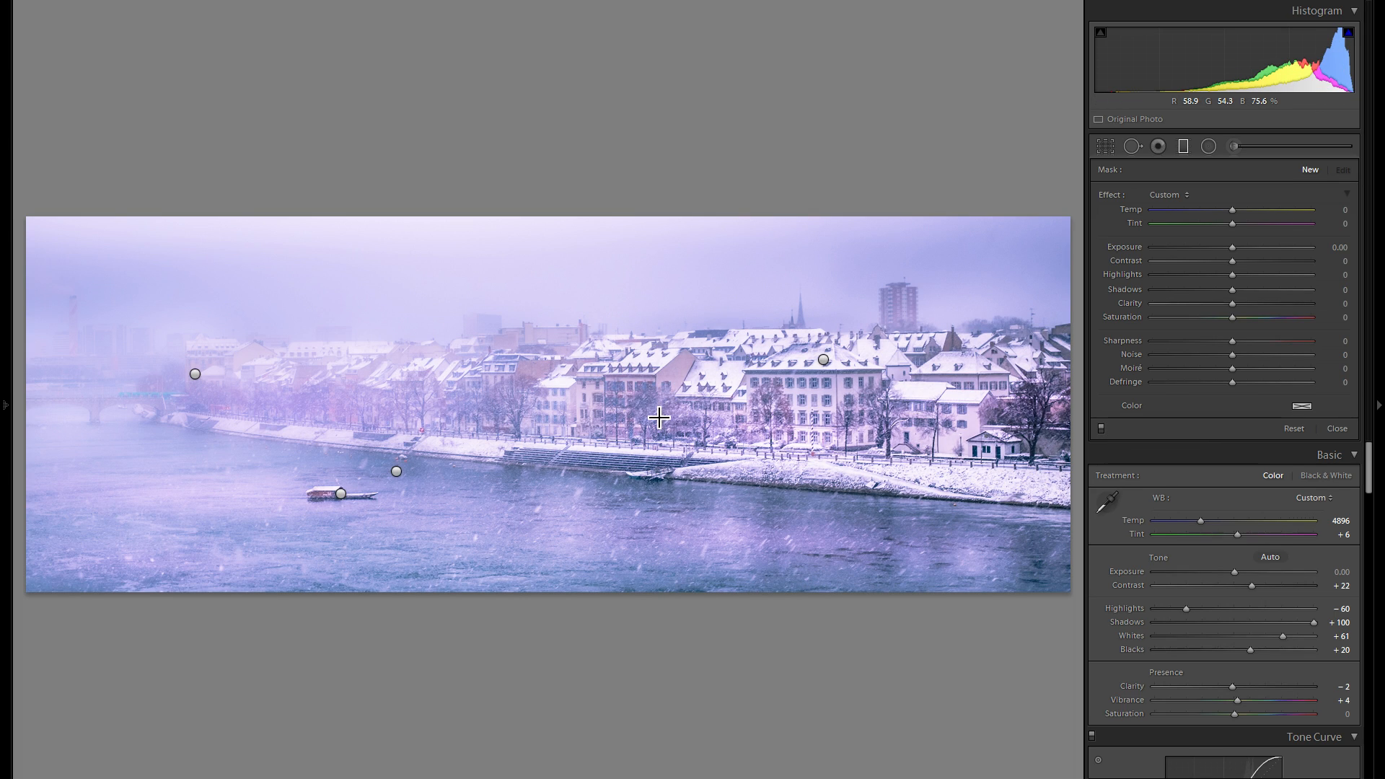
pyautogui.click(1101, 428)
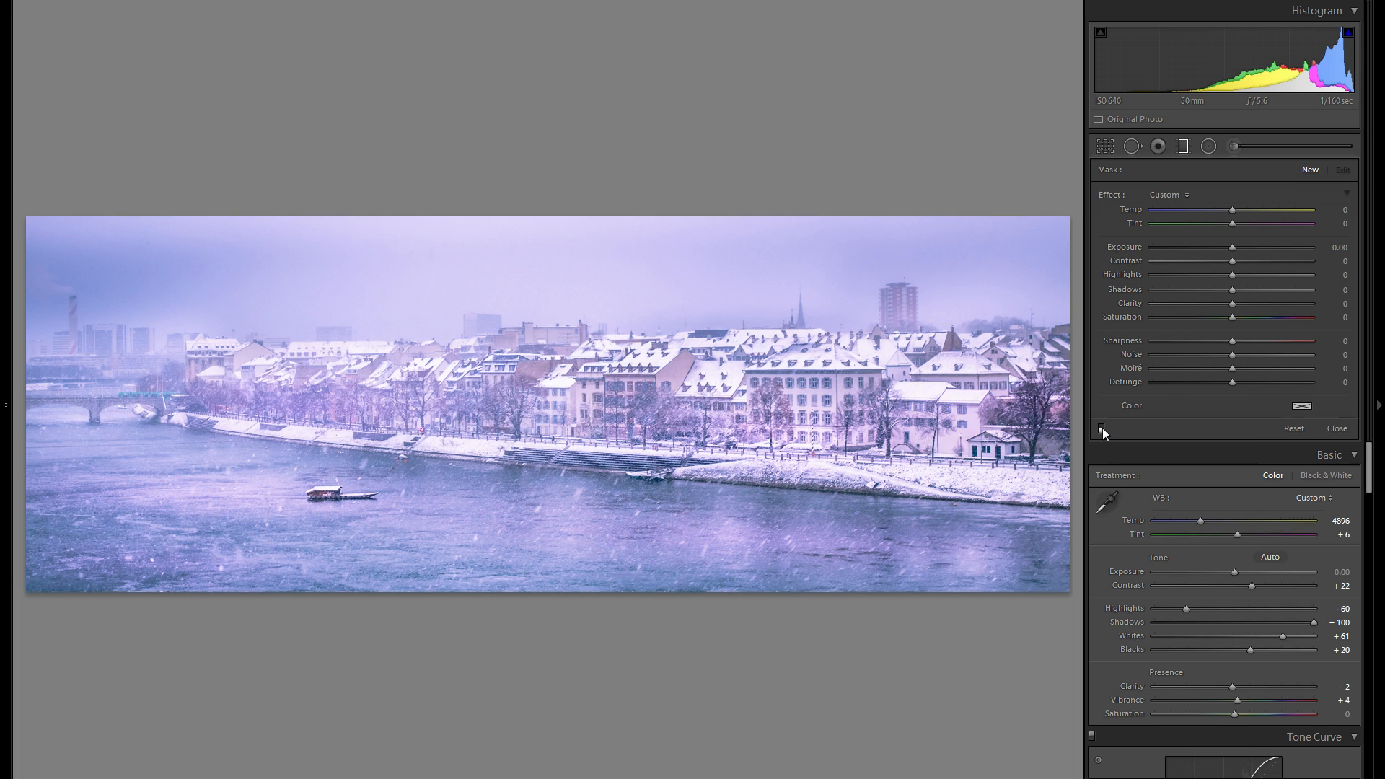
pyautogui.click(1102, 428)
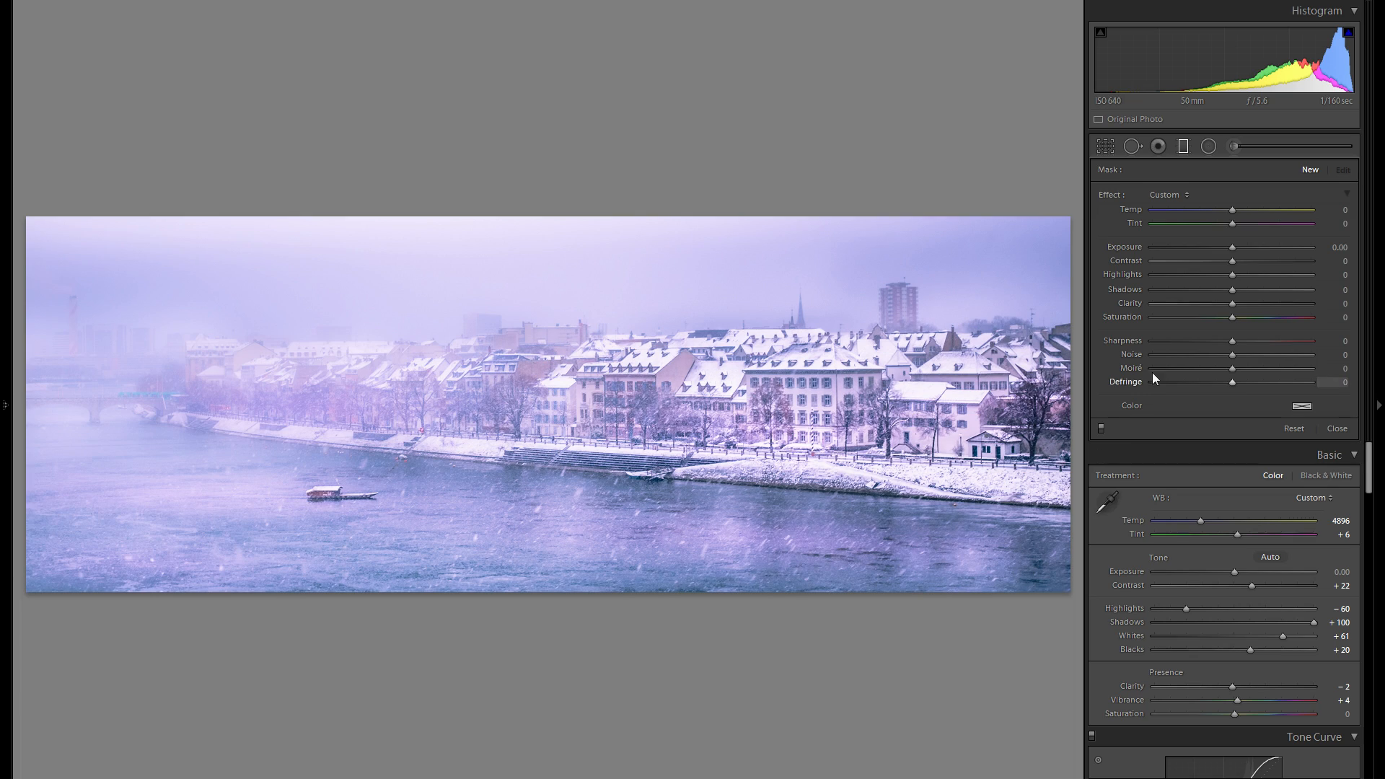
pyautogui.click(1181, 144)
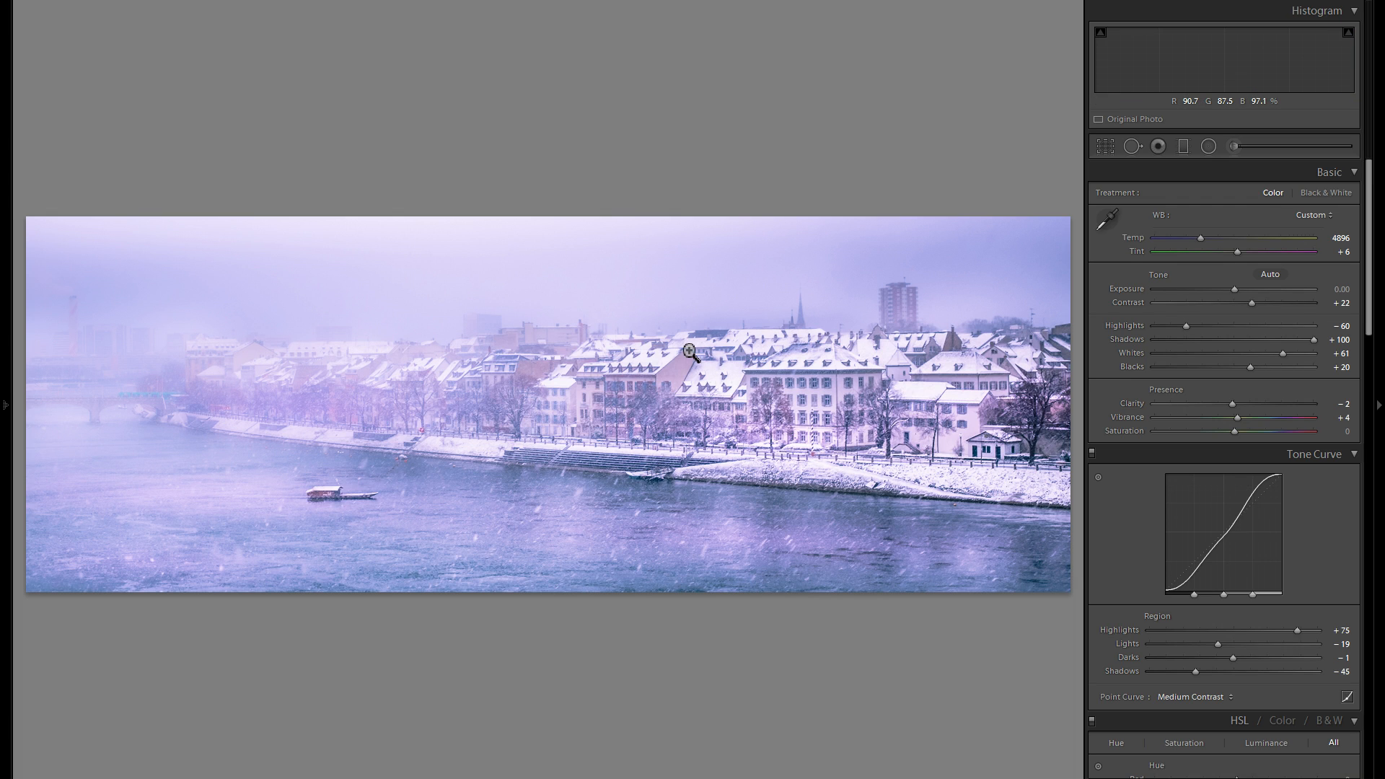
# Switch to the green hills photo and activate the Graduated Filter tool to show its filters.
pyautogui.press('Right')
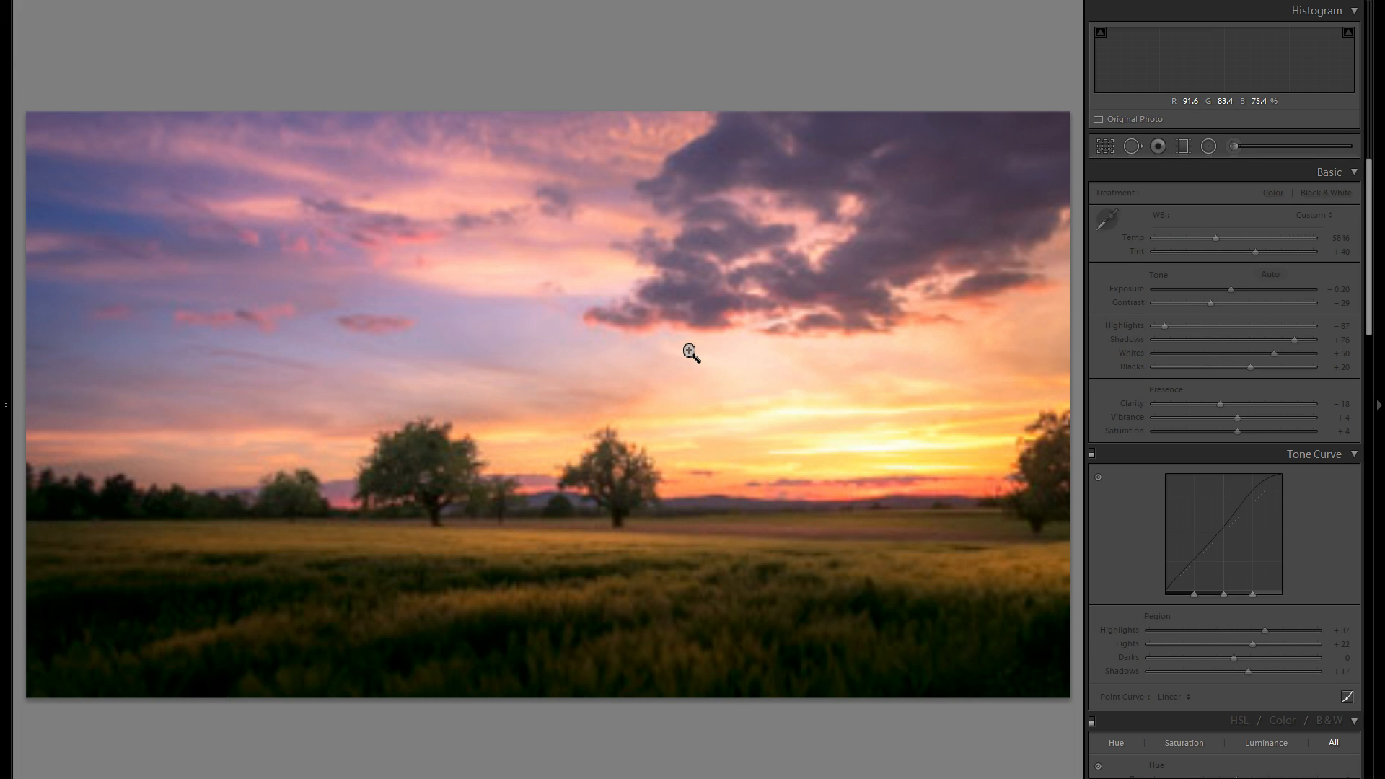
pyautogui.press('Right')
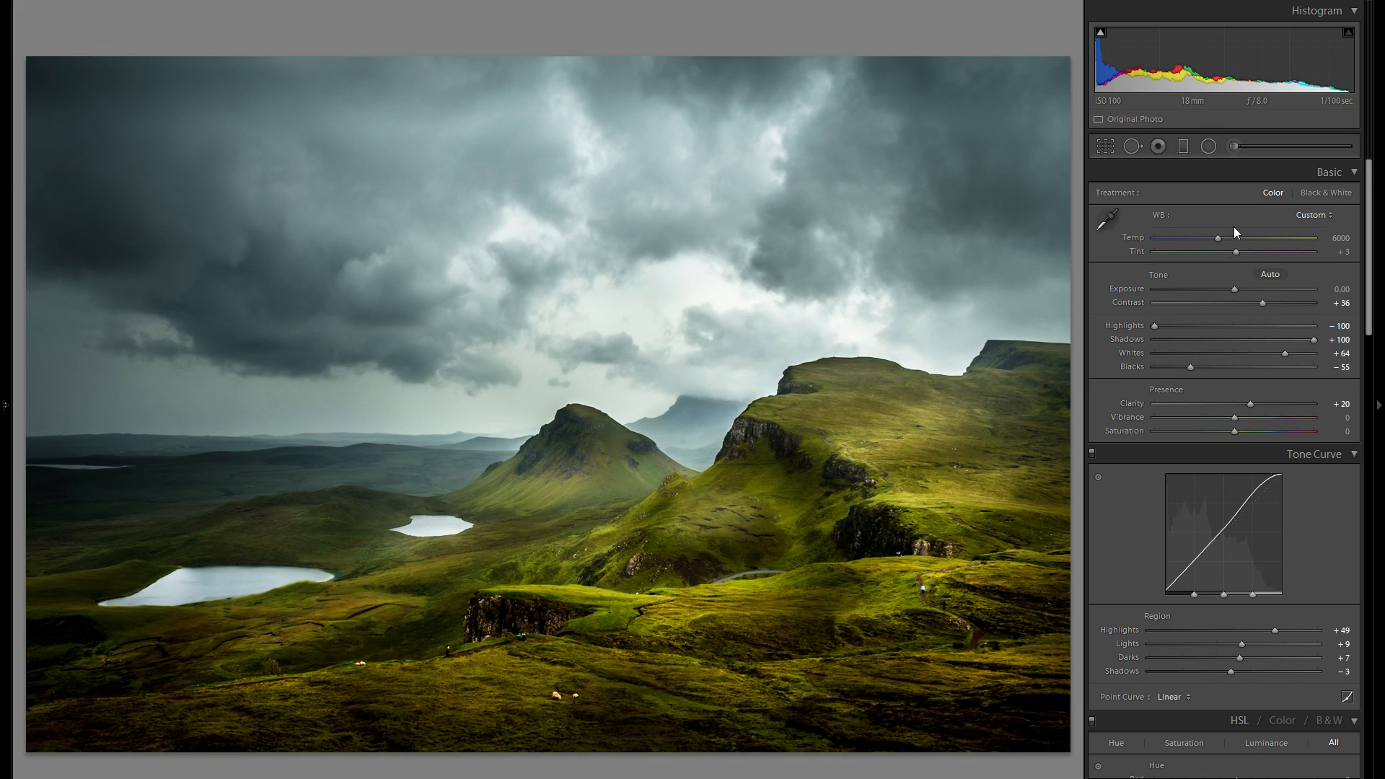
pyautogui.click(1183, 147)
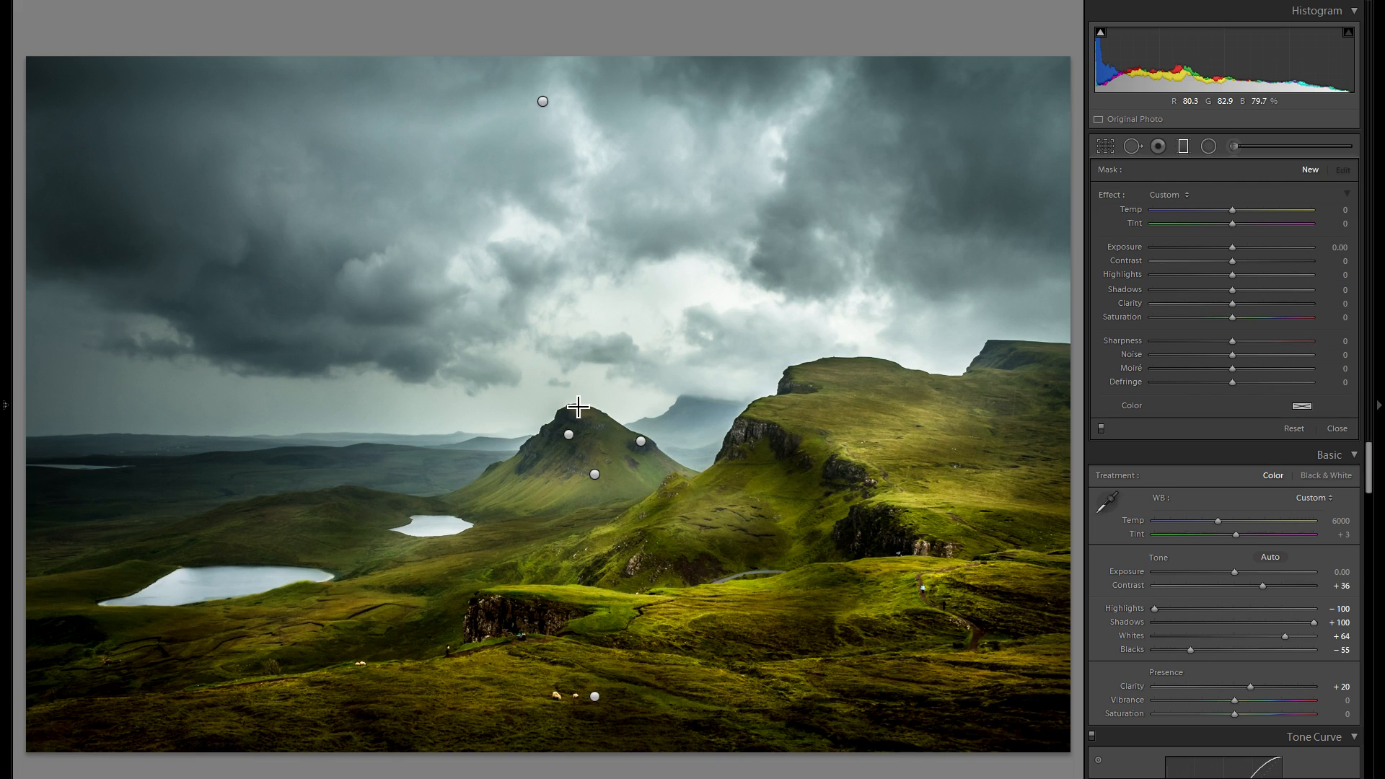
# Delete the sky-darkening graduated filter centered on the peak's upper slope and undo the deletion.
pyautogui.rightClick(570, 437)
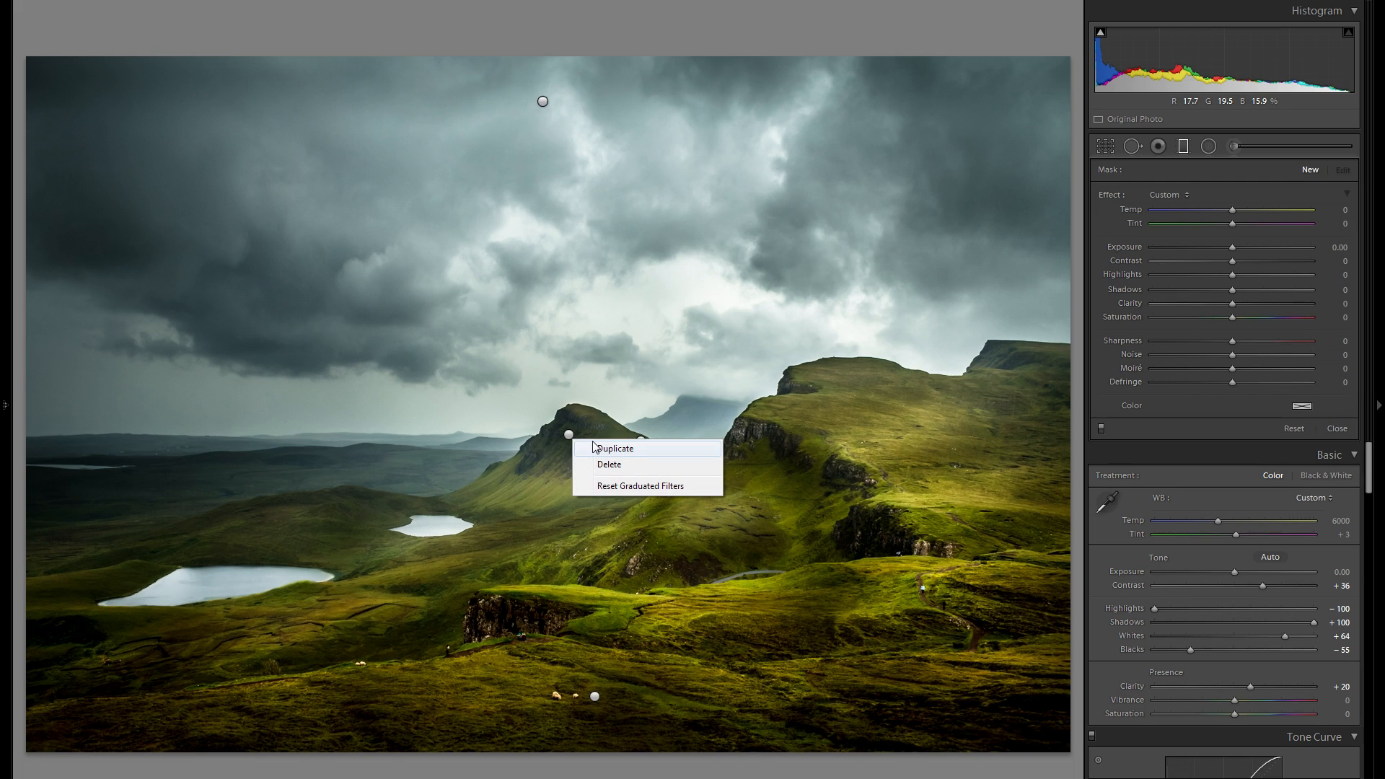
pyautogui.click(603, 464)
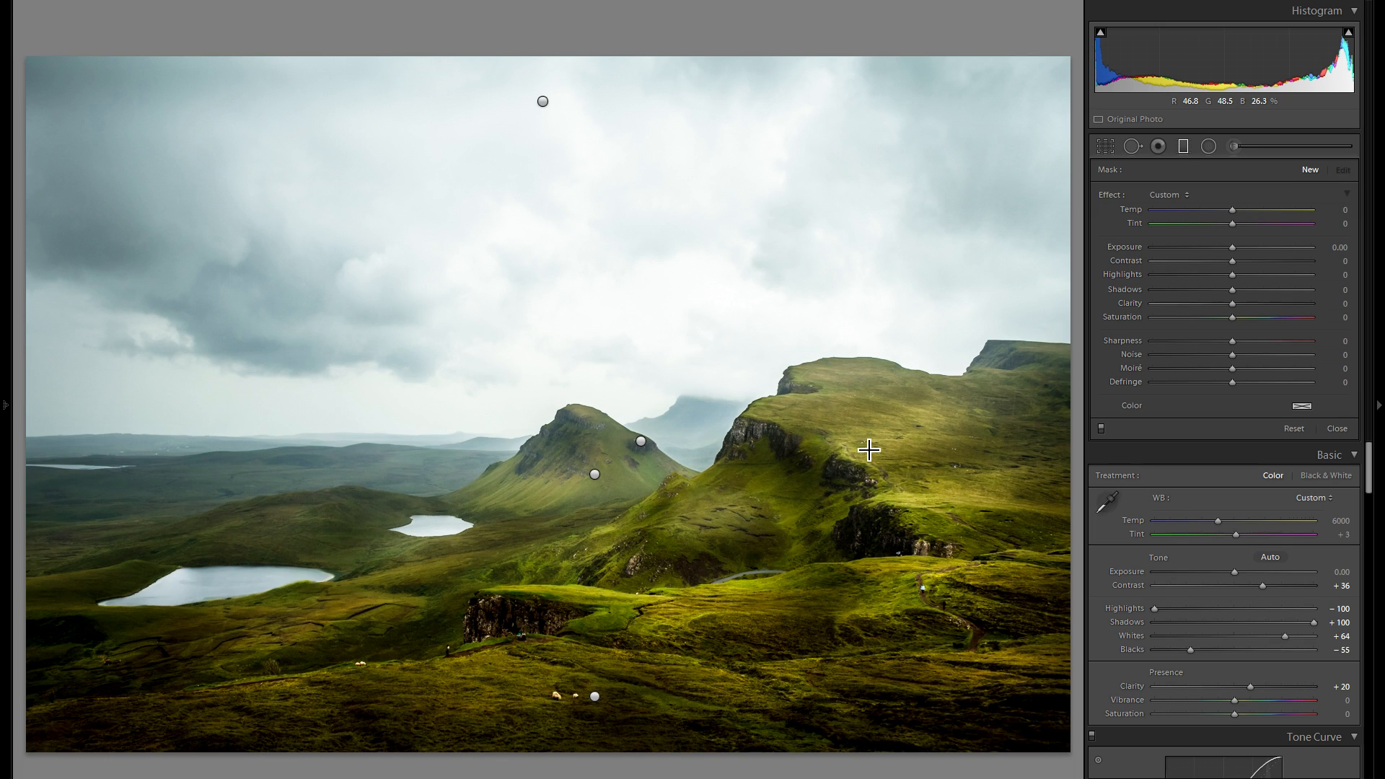
pyautogui.hotkey('ctrl', 'z')
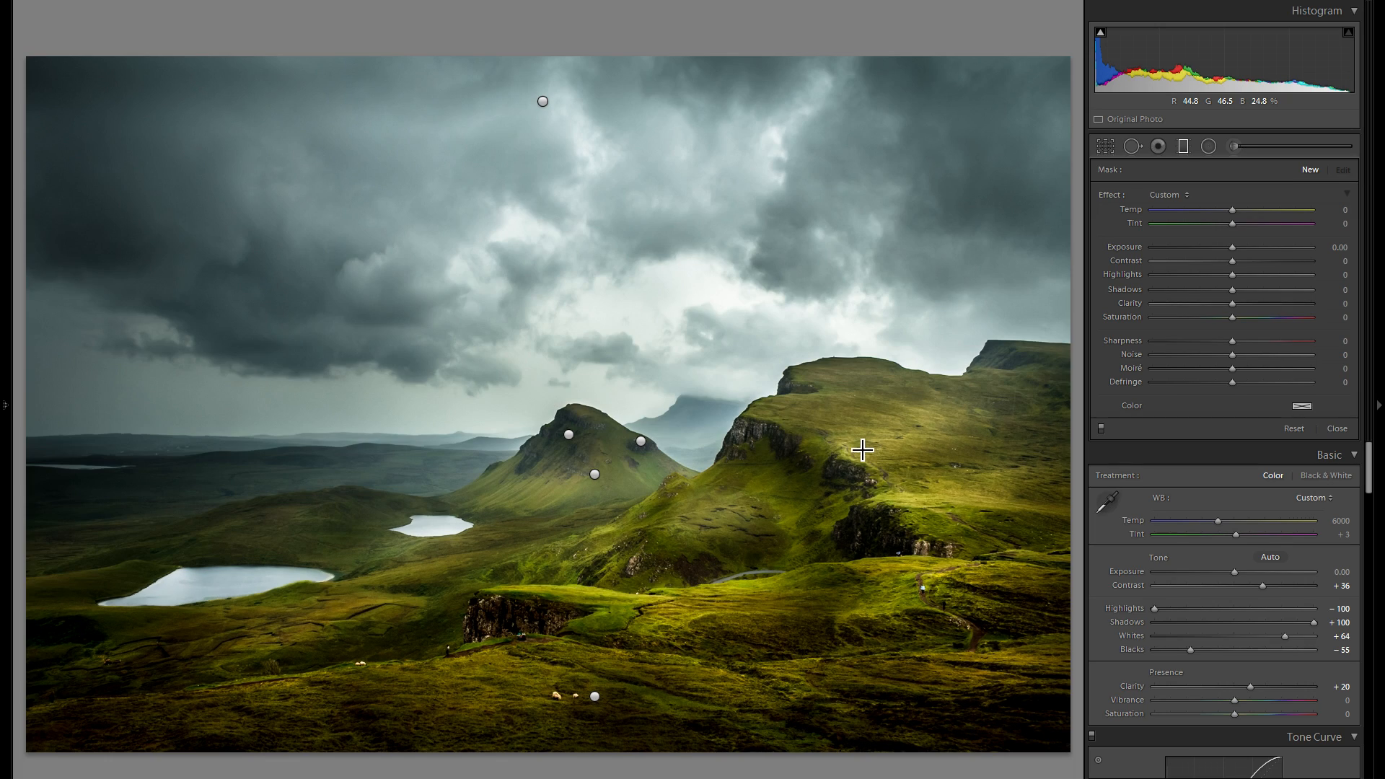
# Delete the Exposure −0.42 graduated filter along the foreground edge and undo the deletion.
pyautogui.click(595, 697)
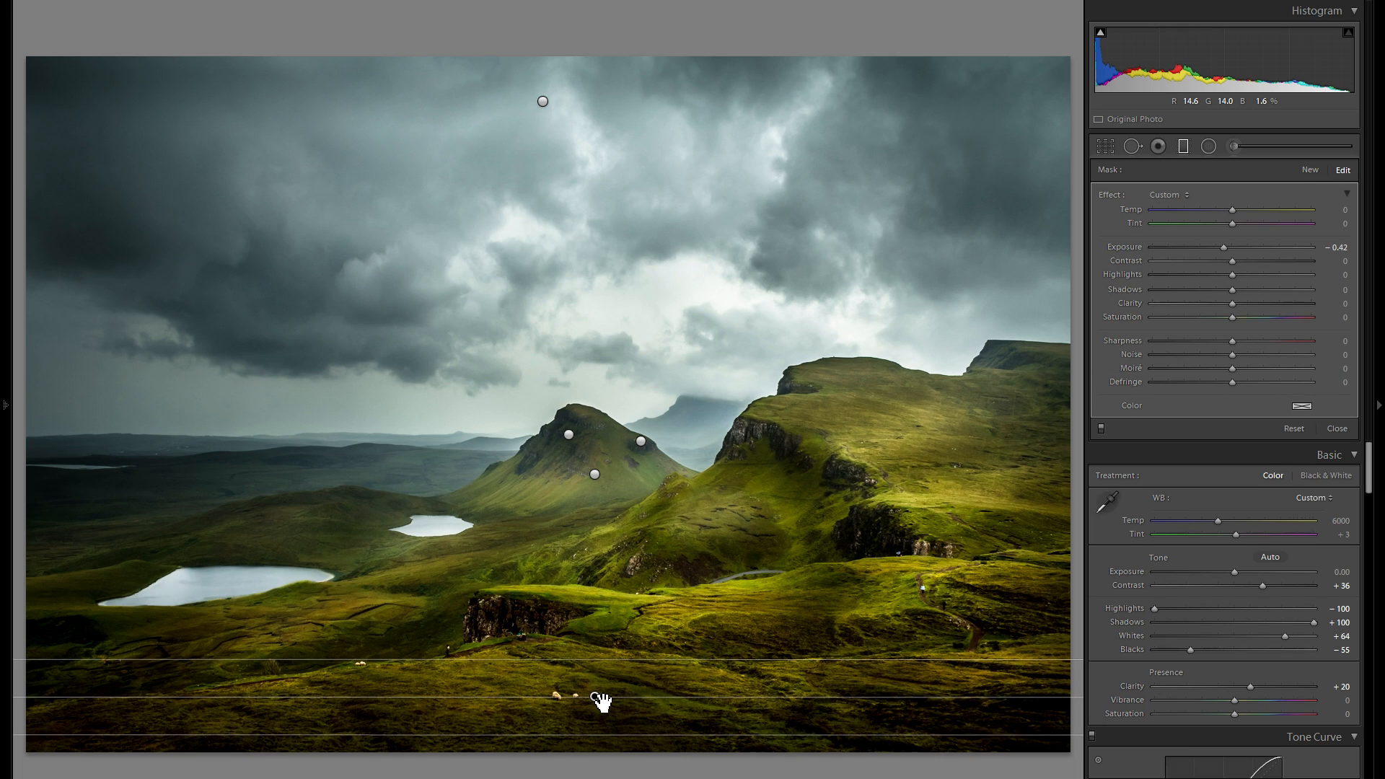
pyautogui.rightClick(595, 697)
pyautogui.click(612, 716)
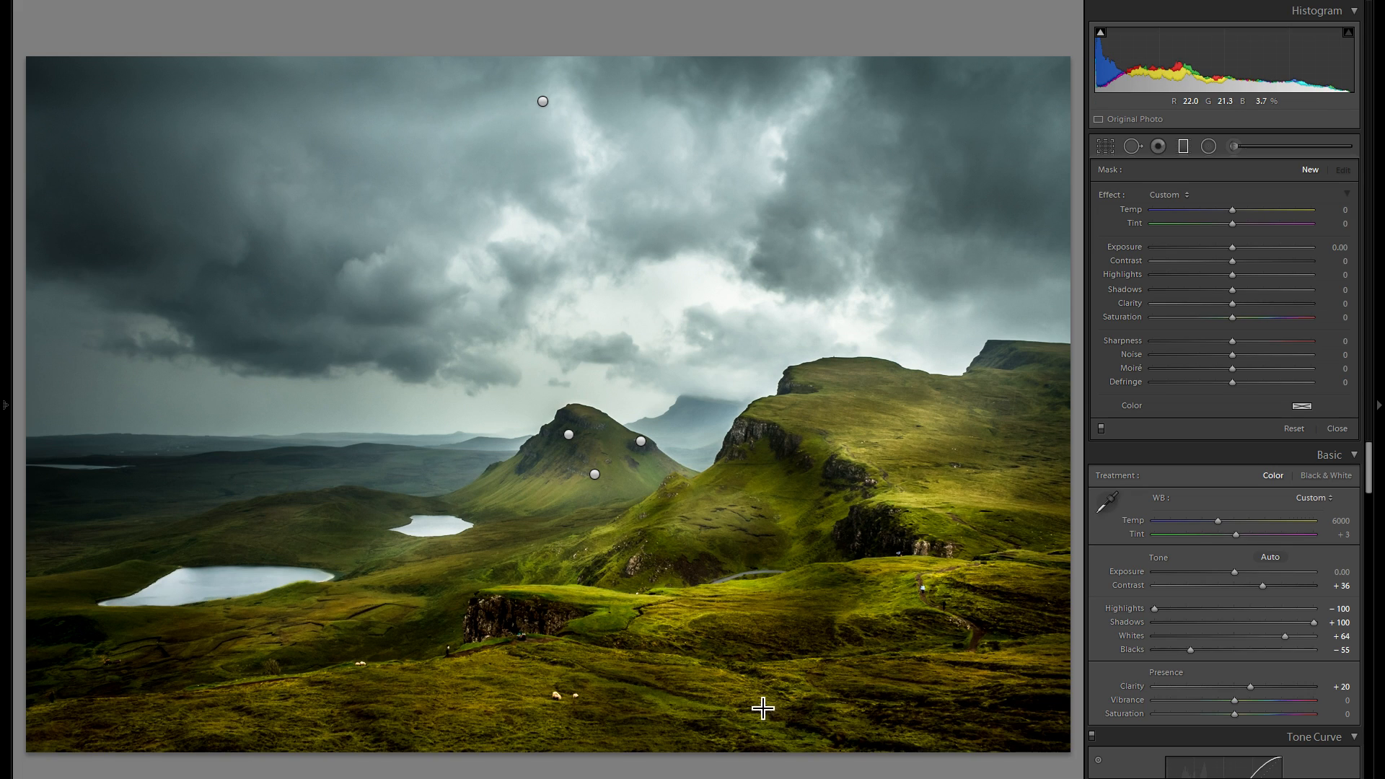
pyautogui.hotkey('ctrl', 'z')
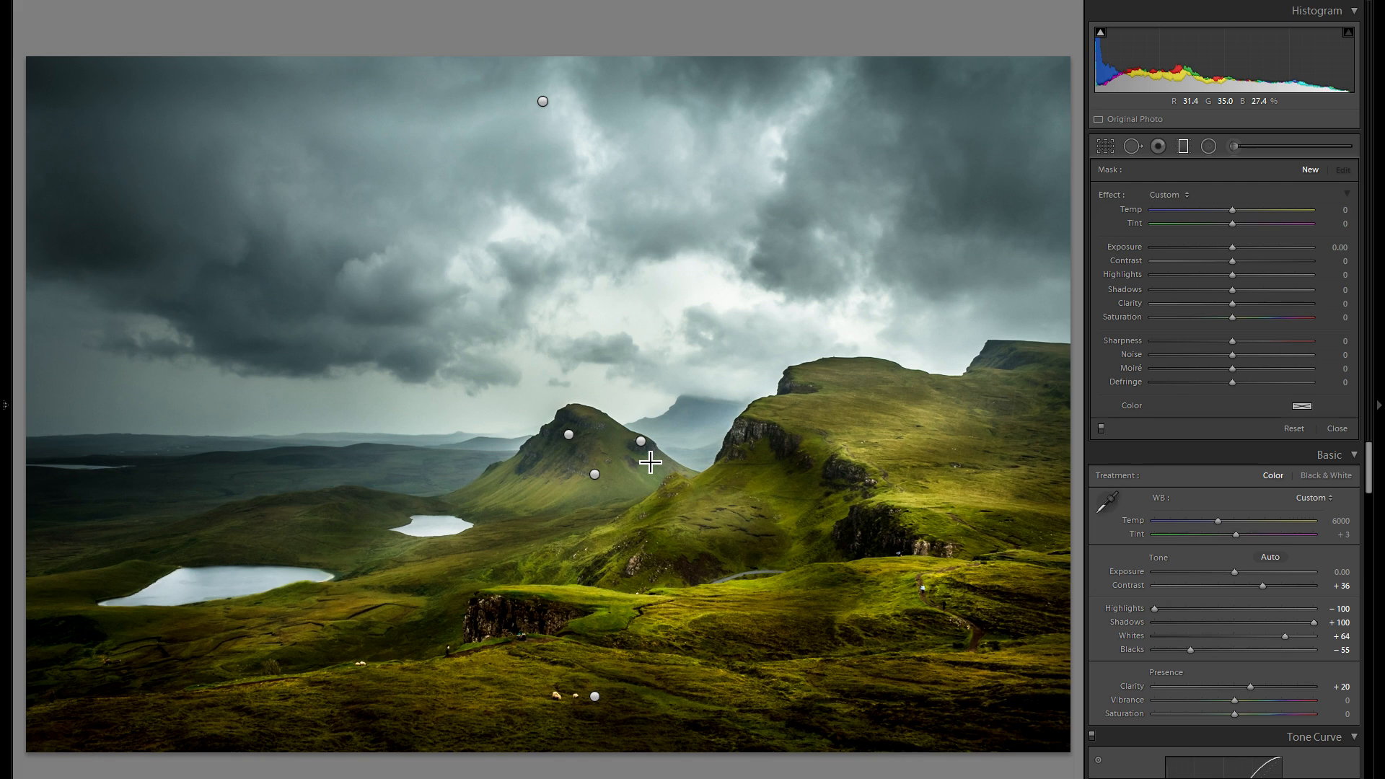
# Inspect the two diagonal graduated filters on the peak and delete the one with Exposure −0.13.
pyautogui.click(641, 441)
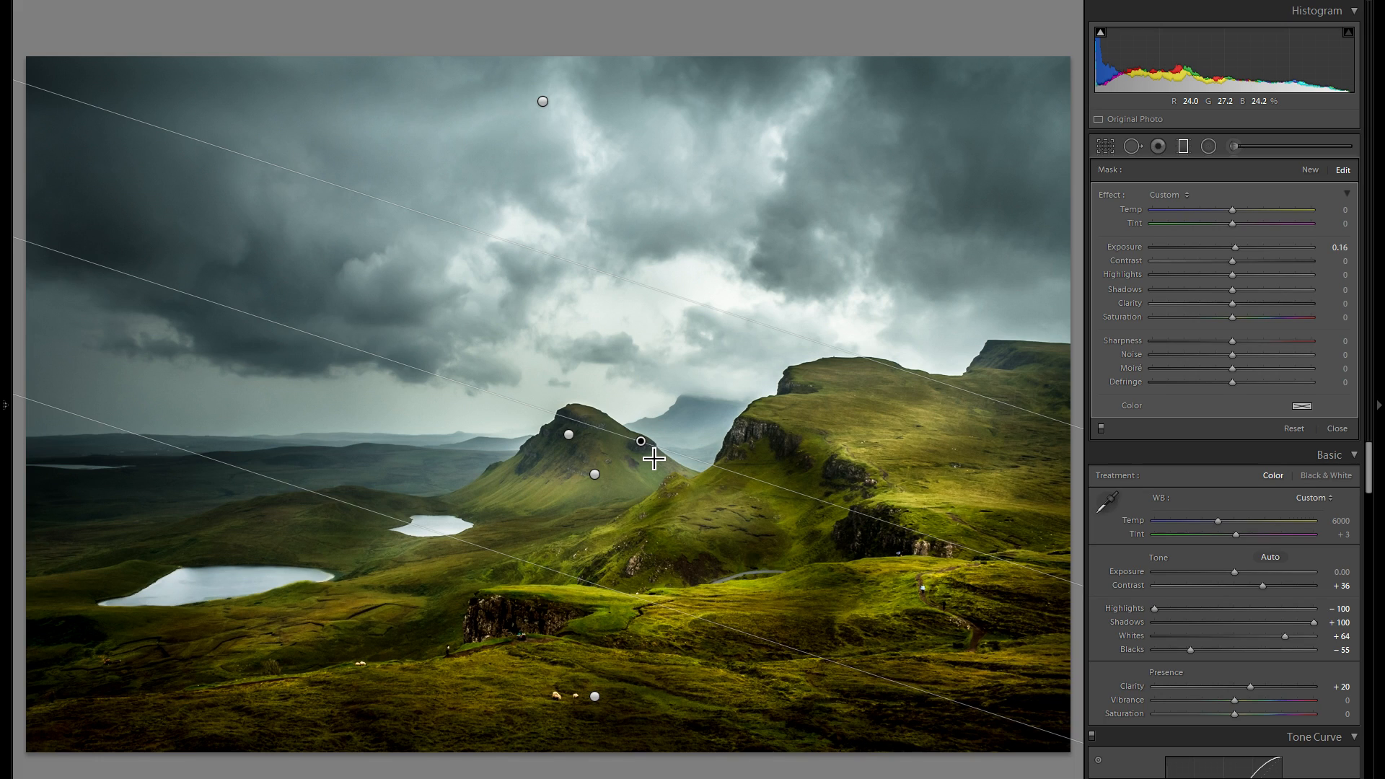
pyautogui.click(595, 474)
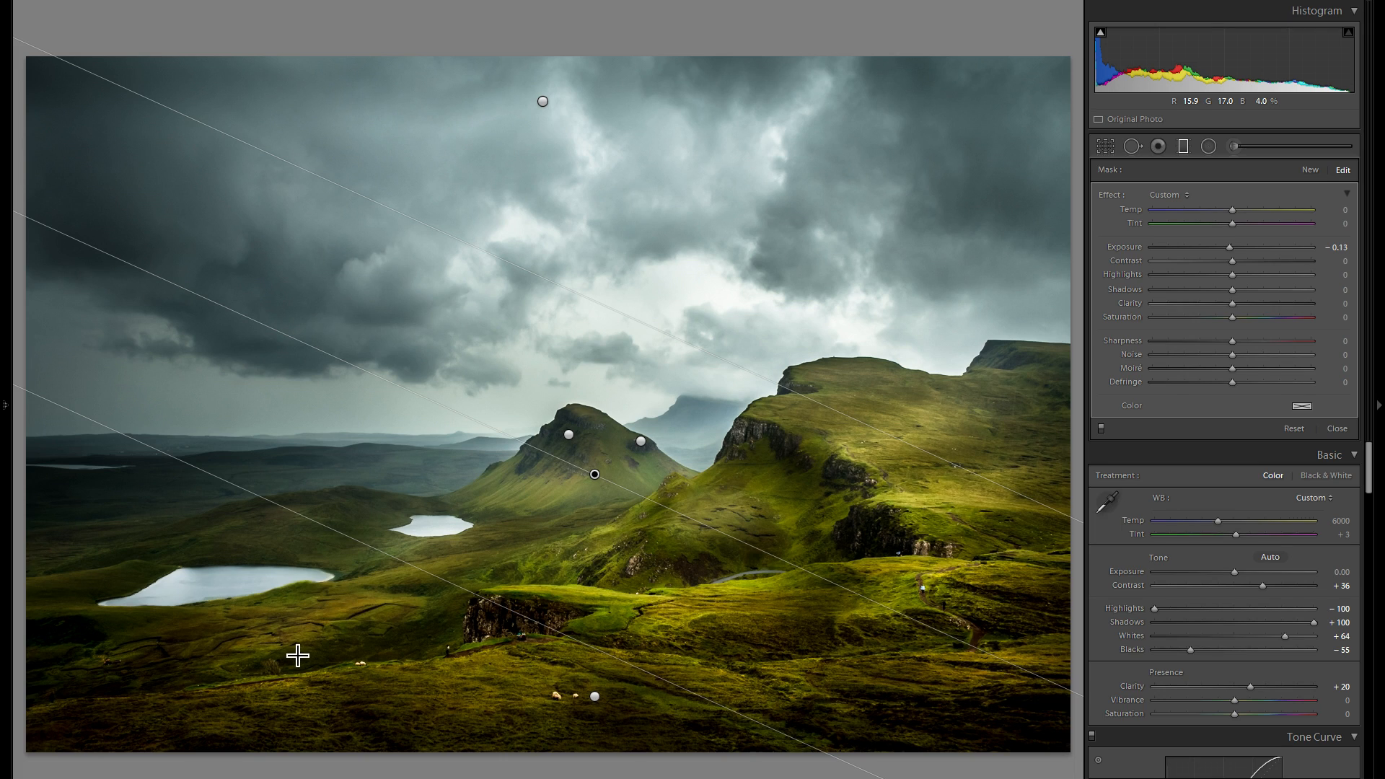
pyautogui.rightClick(595, 475)
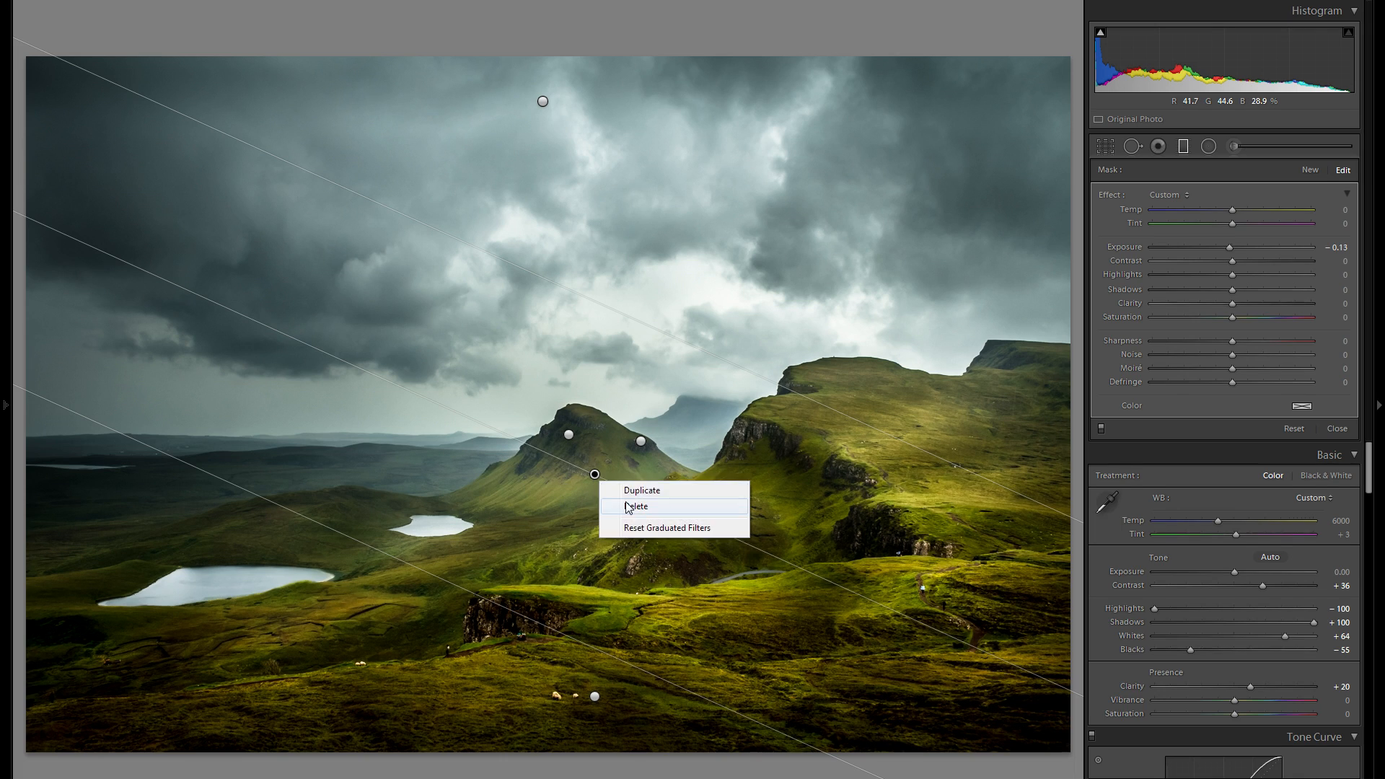
pyautogui.click(622, 503)
# Delete the diagonal graduated filter with Exposure 0.16 on the peak's right slope and undo that deletion.
pyautogui.rightClick(641, 442)
pyautogui.click(662, 467)
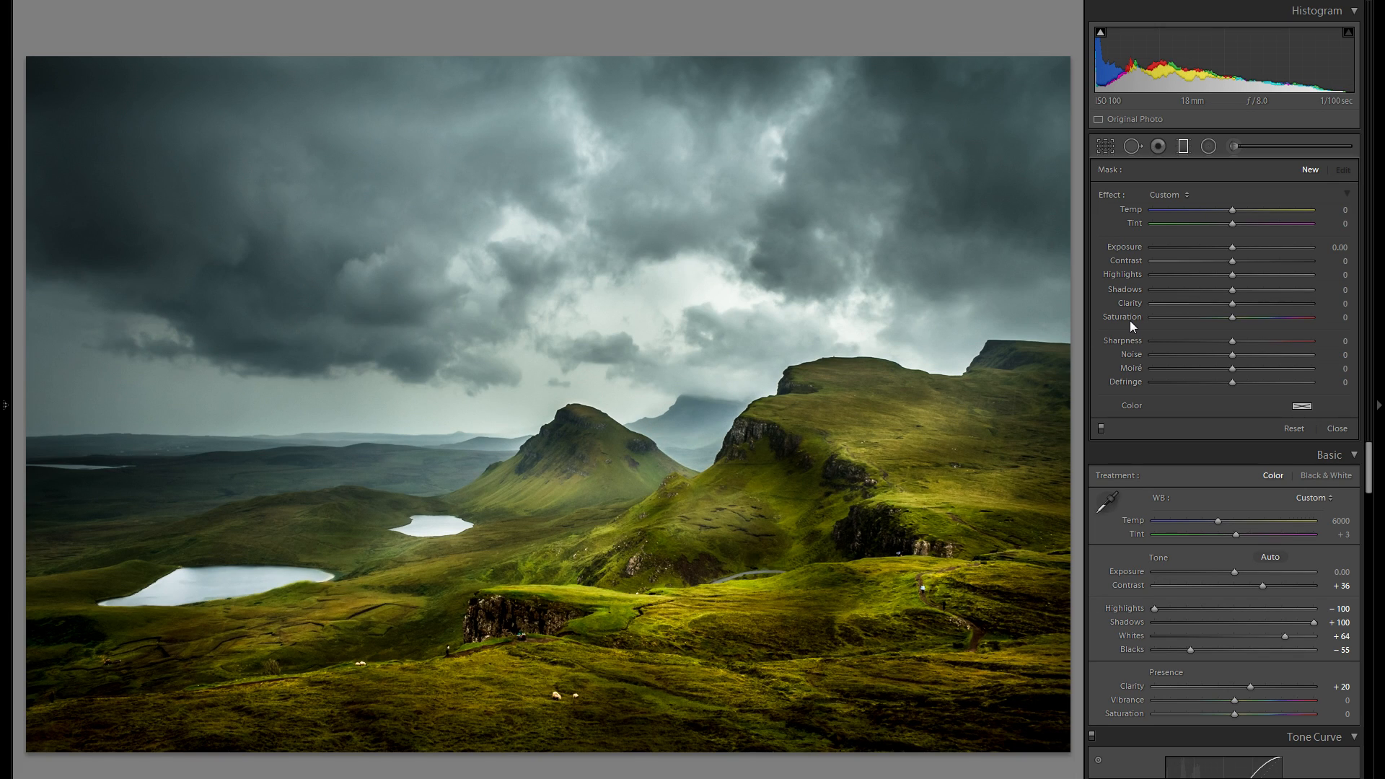
pyautogui.hotkey('ctrl', 'z')
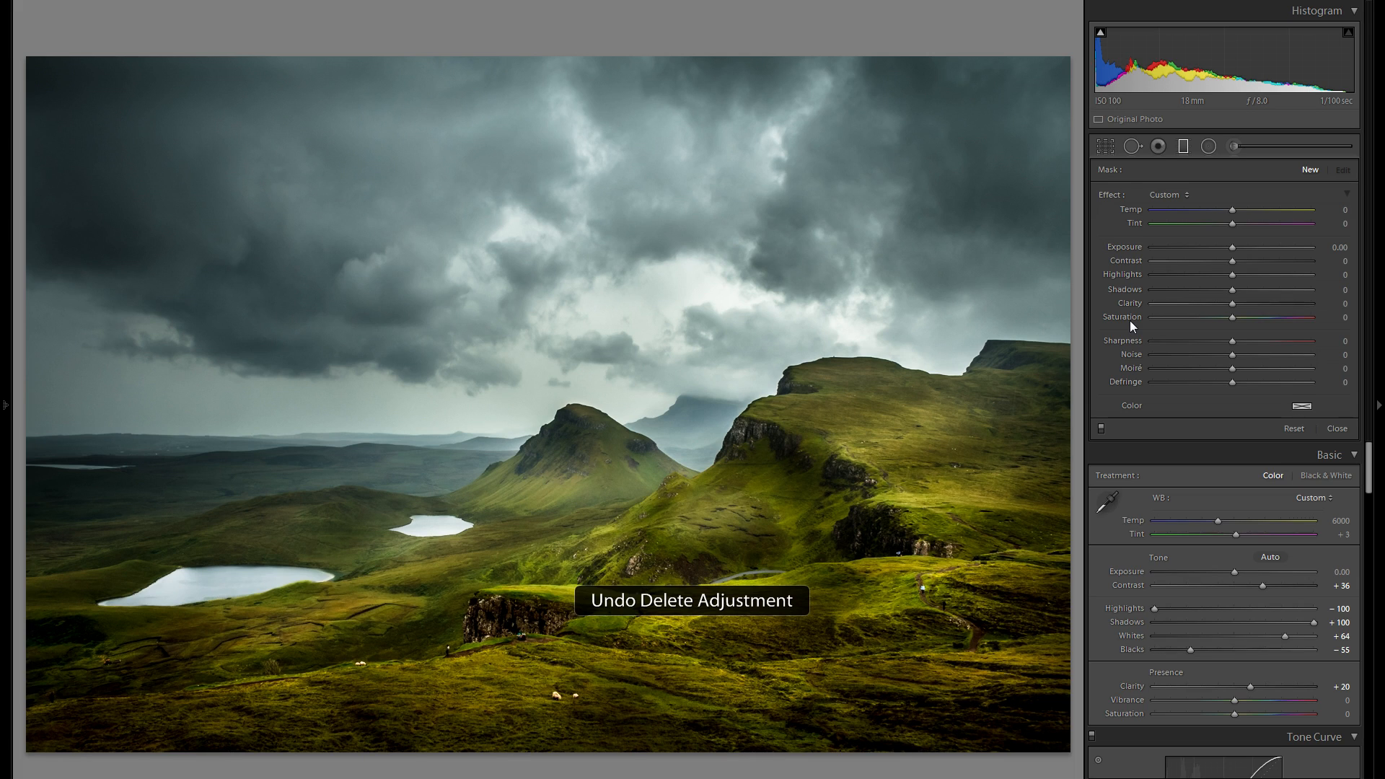
# Switch to the sunset field photo and delete the diagonal Temp −11 graduated filter centered just above the trees.
pyautogui.press('Right')
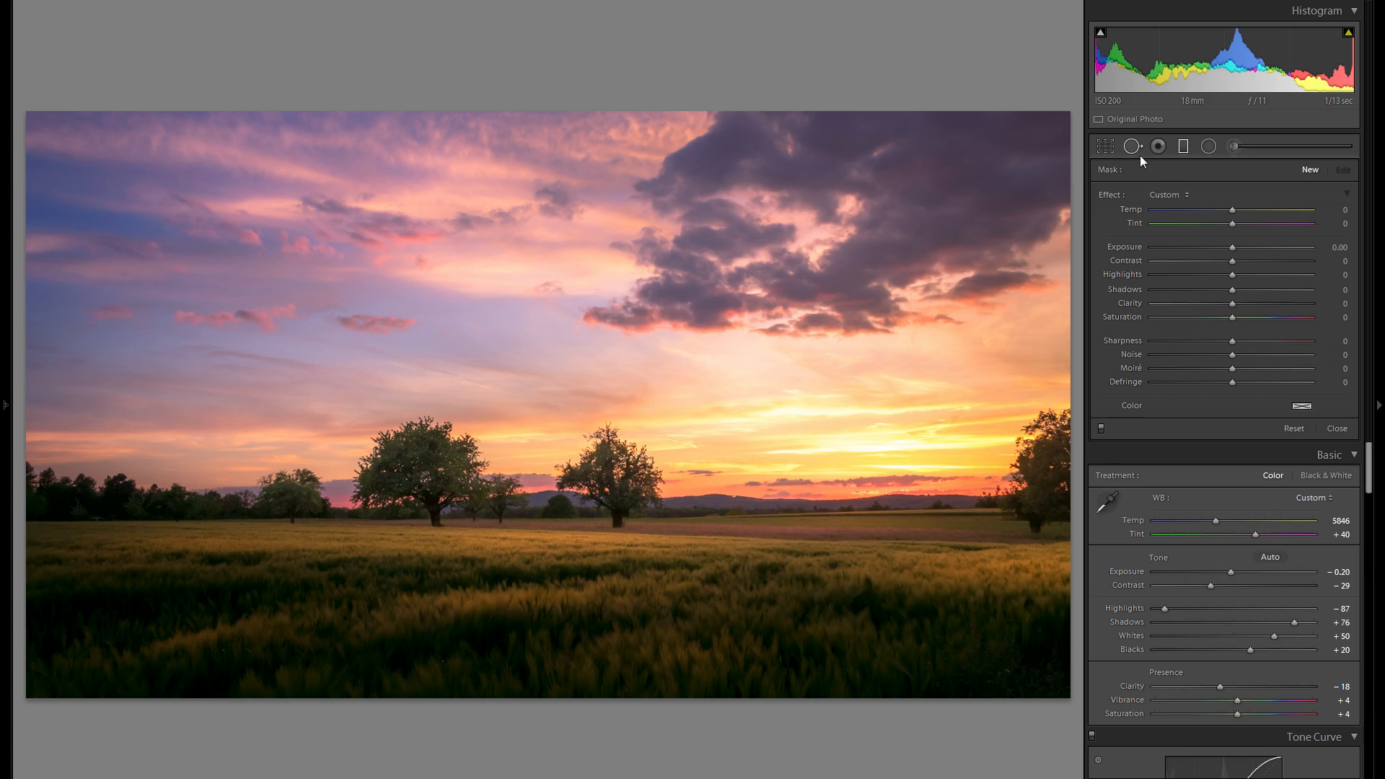
pyautogui.moveTo(525, 374)
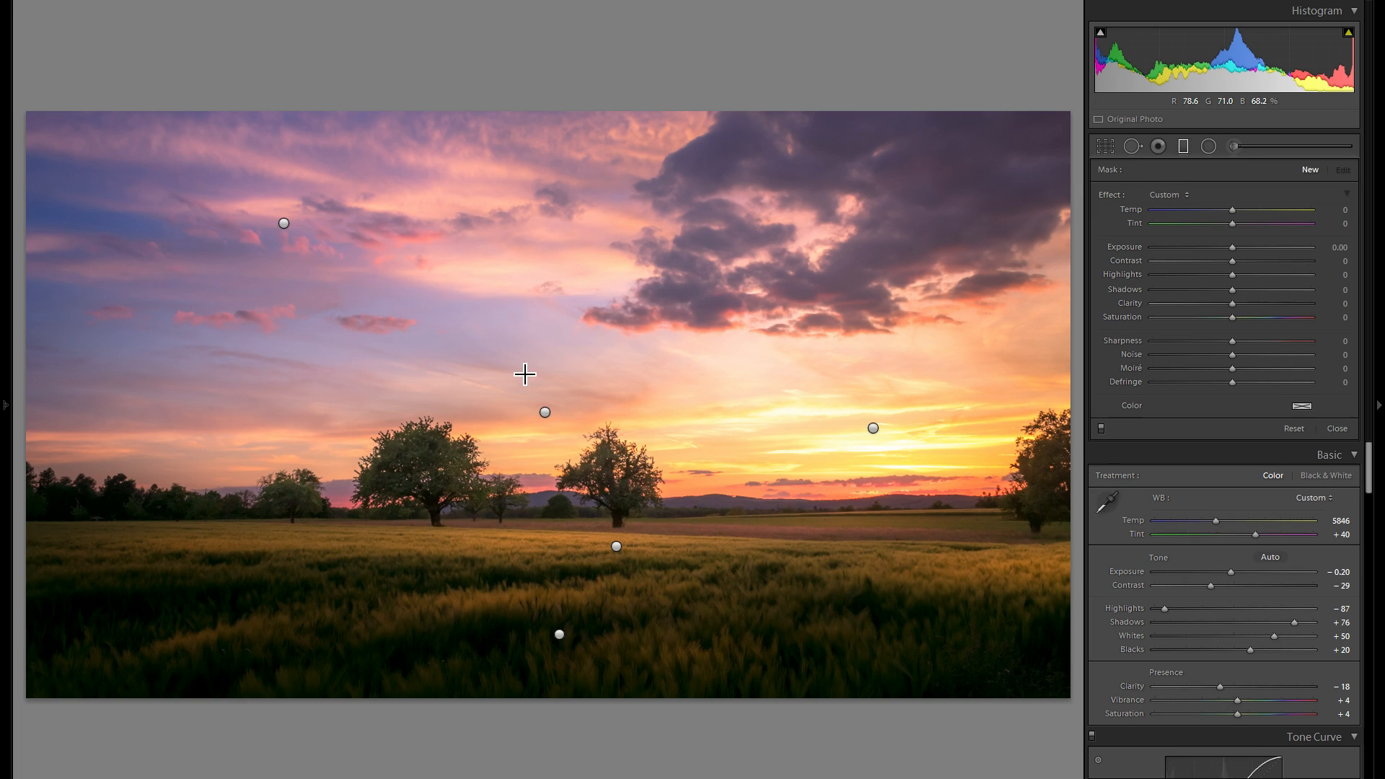
pyautogui.click(546, 413)
pyautogui.rightClick(545, 411)
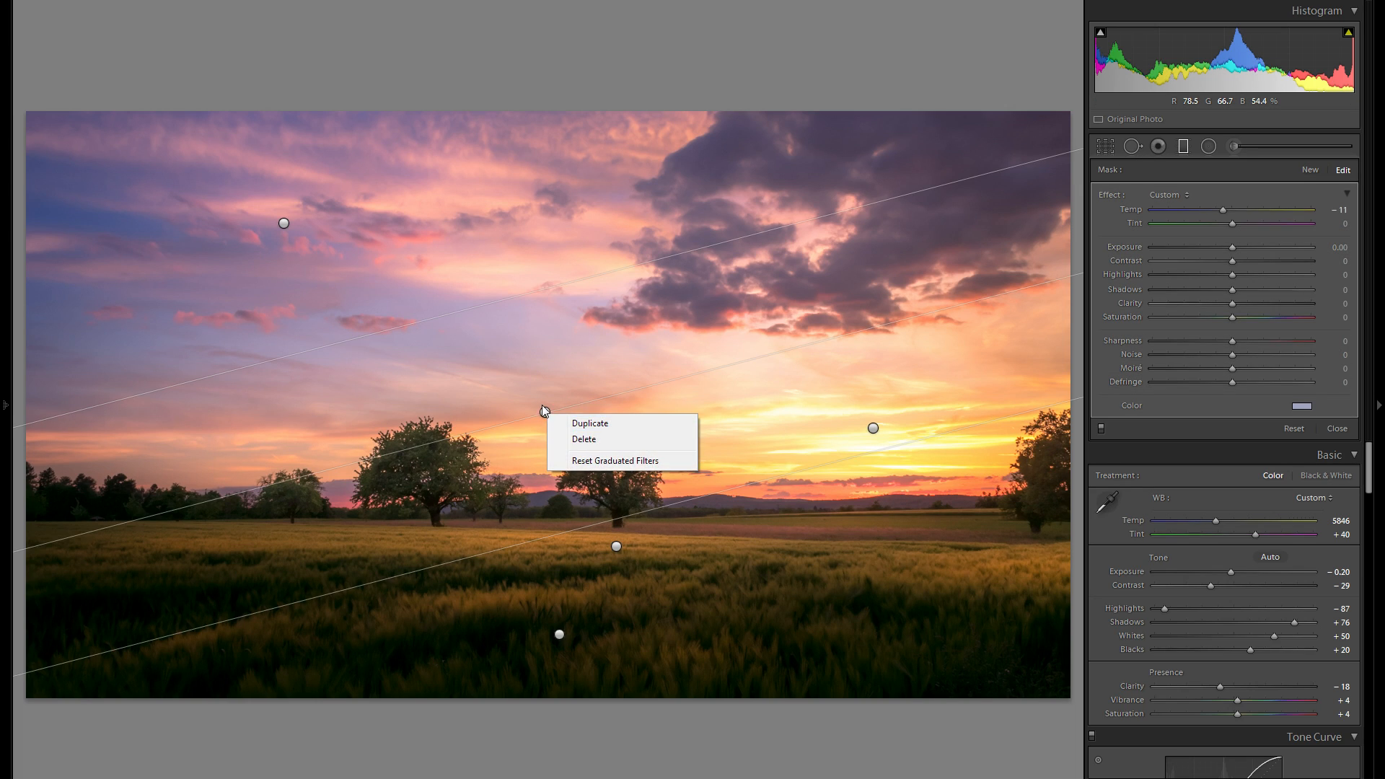
pyautogui.click(553, 421)
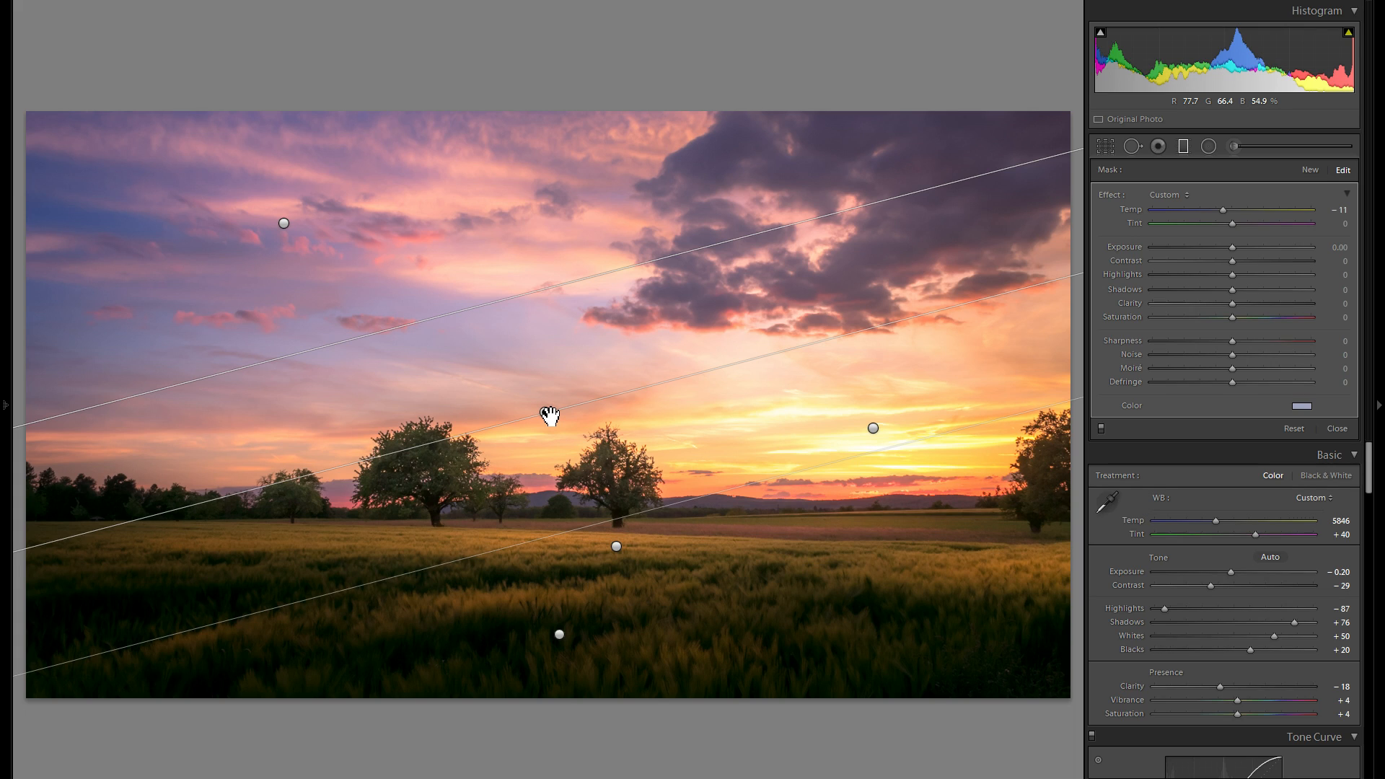
pyautogui.rightClick(547, 414)
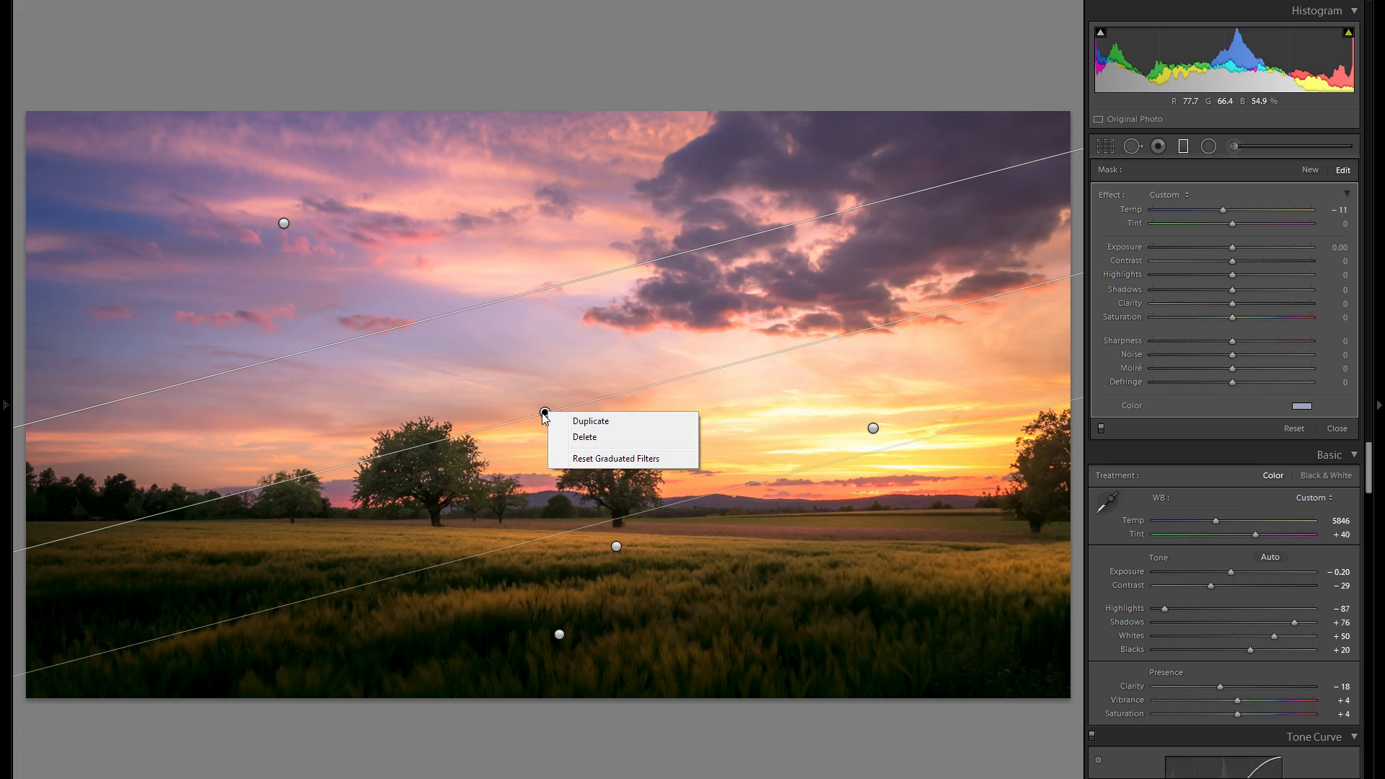
pyautogui.click(543, 414)
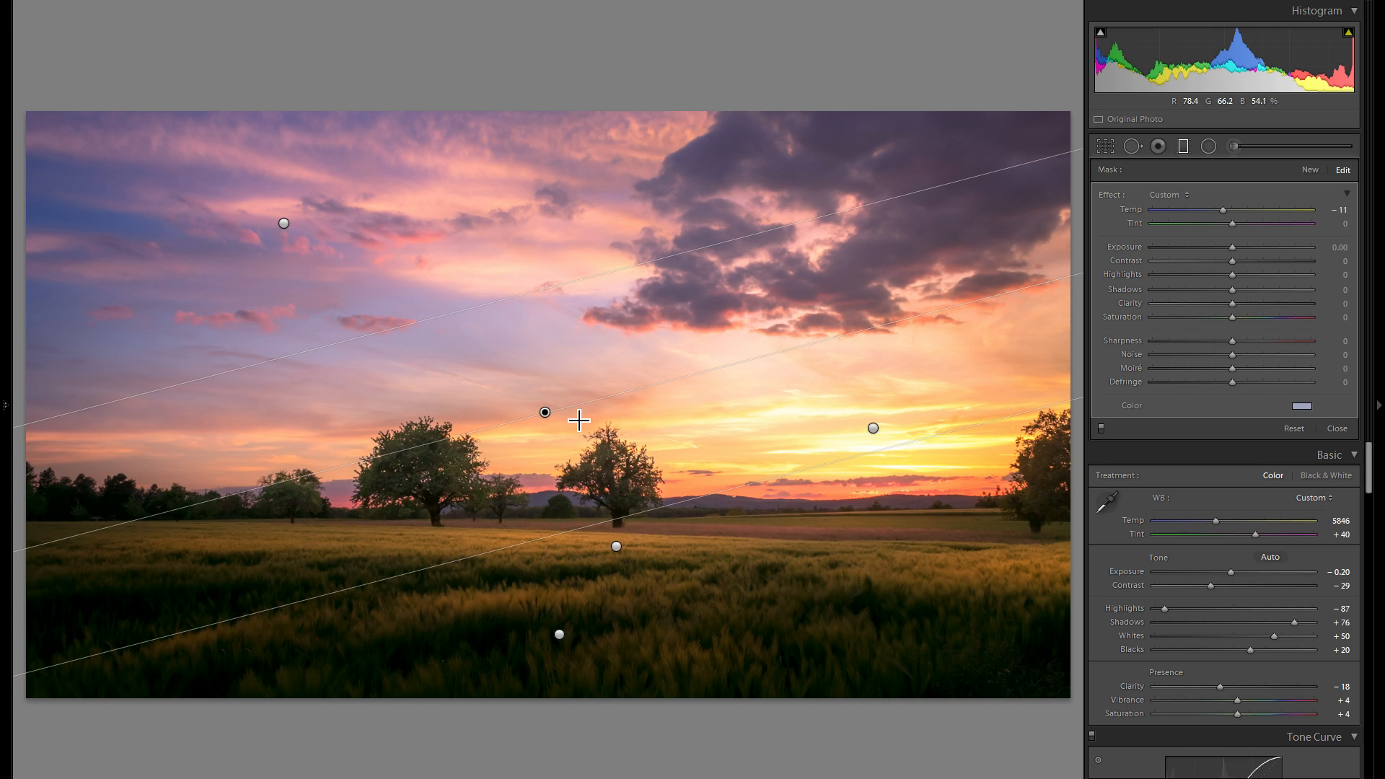
pyautogui.rightClick(544, 413)
pyautogui.click(574, 443)
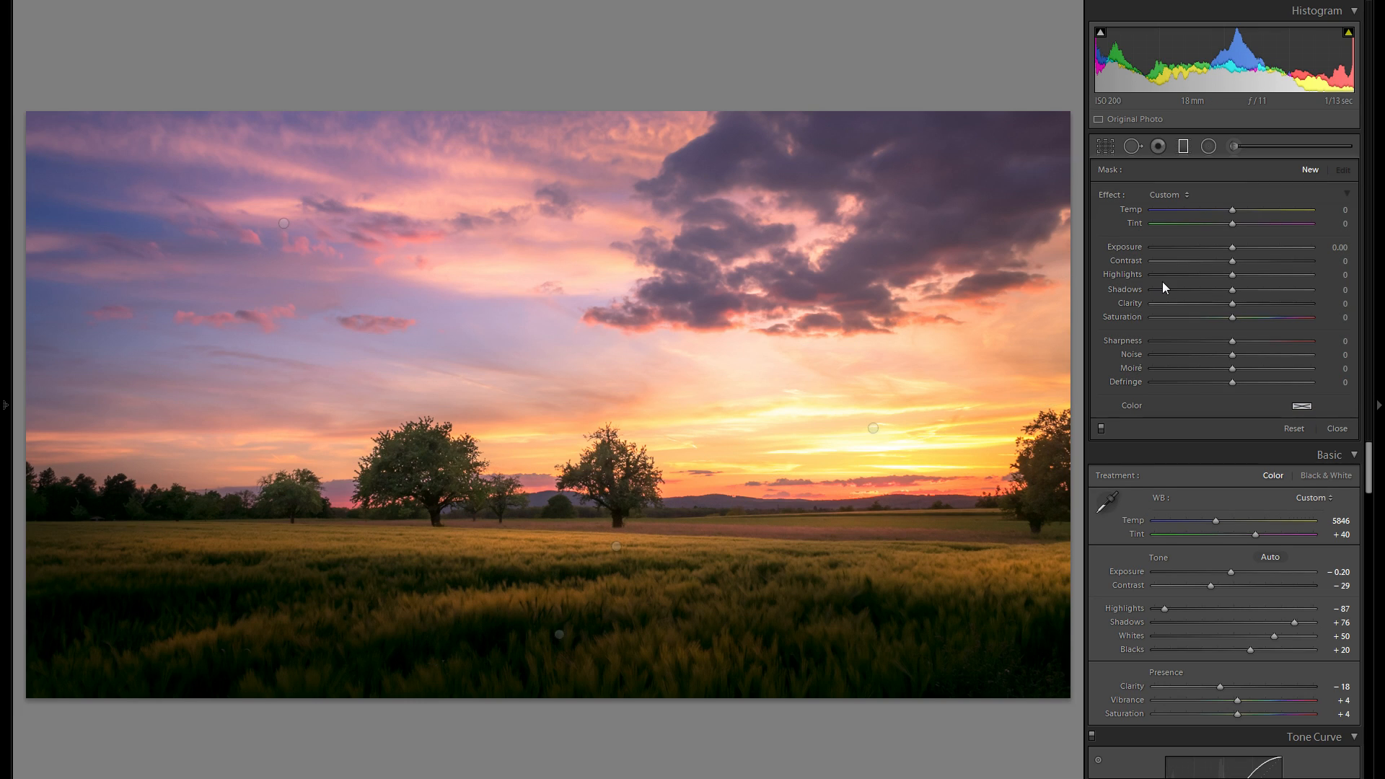
# Undo the last graduated filter deletion on the sunset field photo and close the Graduated Filter tool.
pyautogui.hotkey('ctrl', 'z')
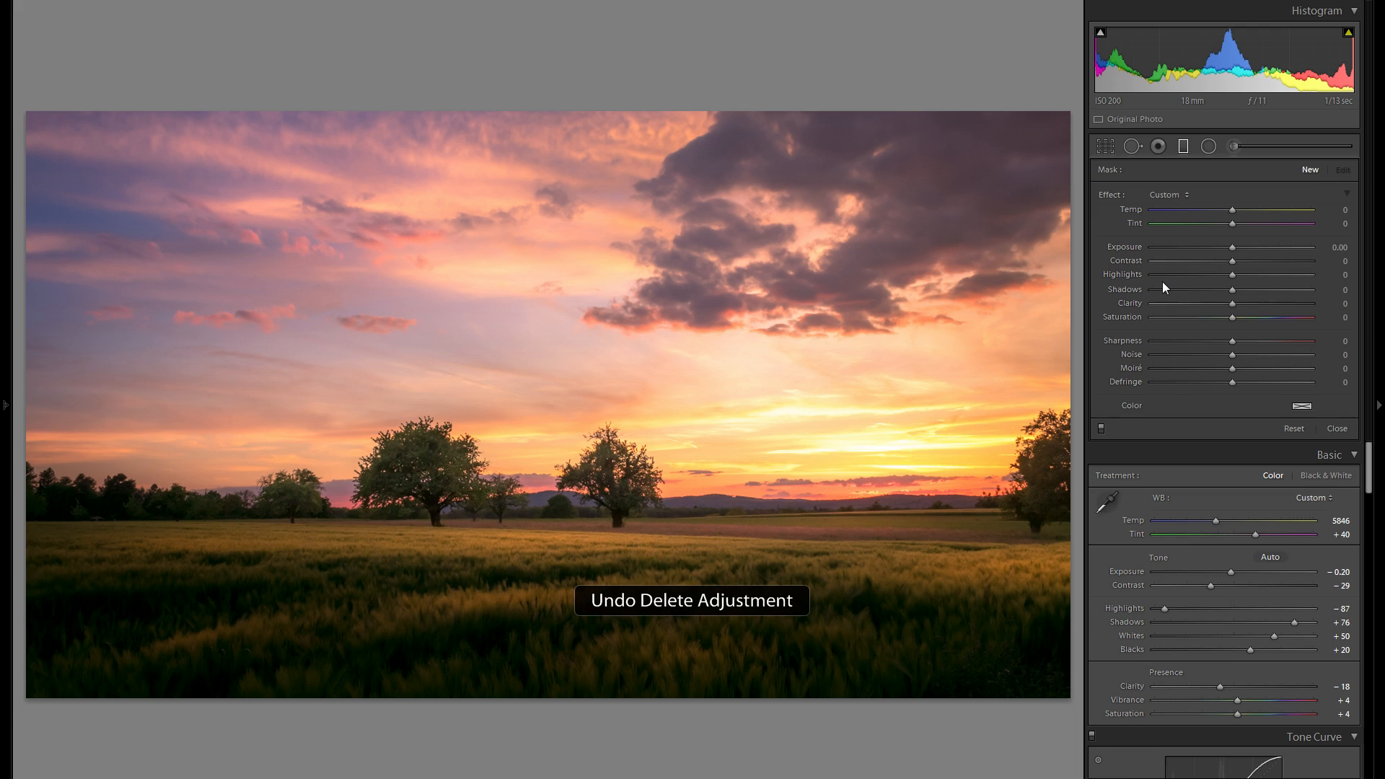
pyautogui.press('m')
# Switch to the snowy riverside town photo and inspect its graduated filters, including the one over the buildings, then close the Graduated Filter tool.
pyautogui.press('Right')
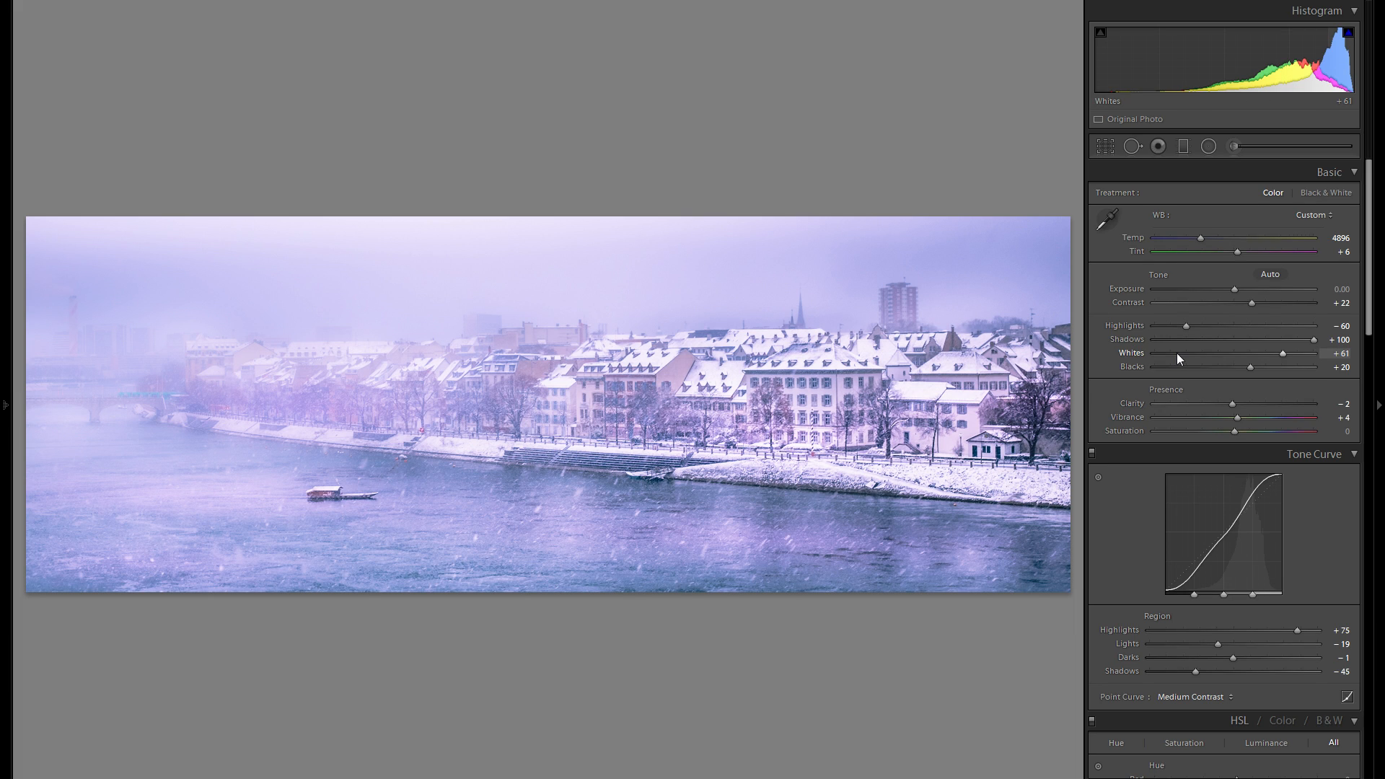
pyautogui.click(1179, 148)
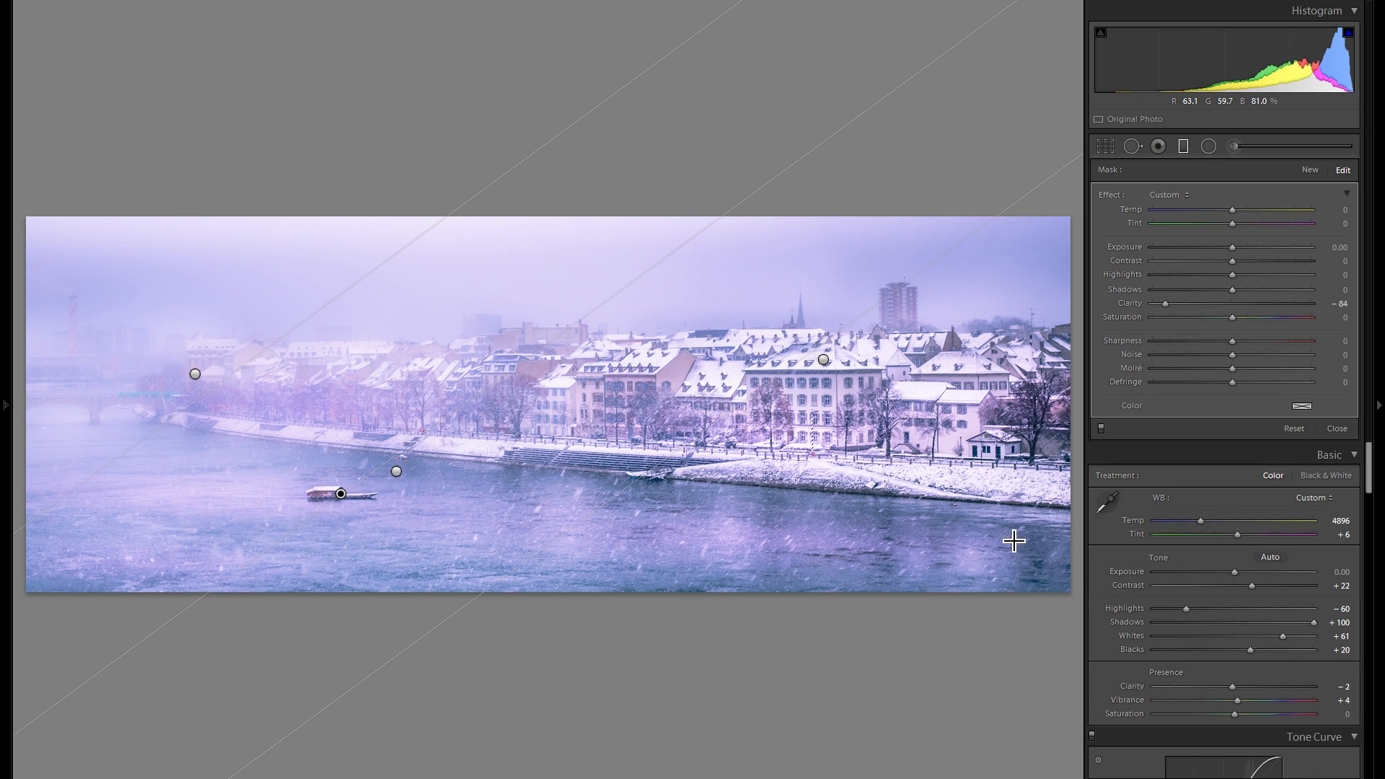
pyautogui.click(824, 359)
pyautogui.click(1183, 146)
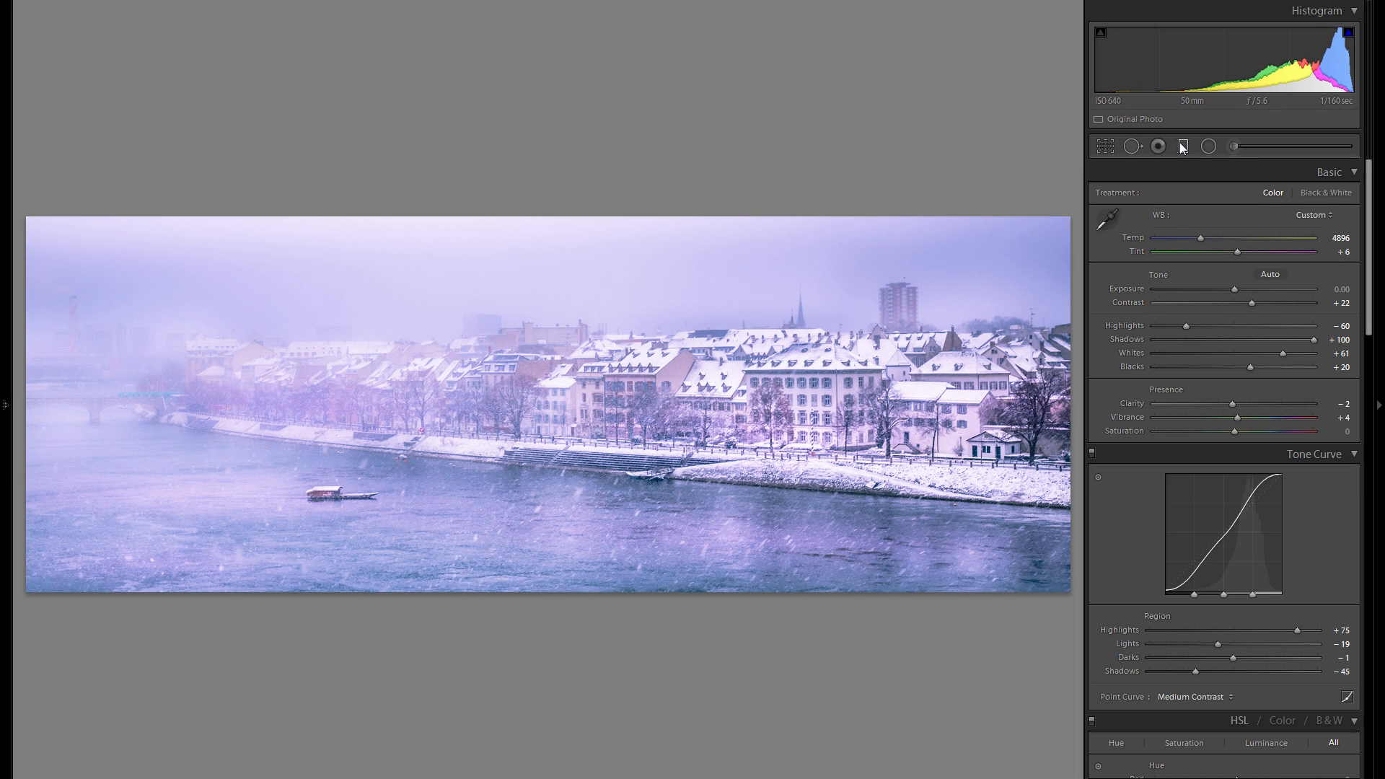
# Browse past the sunset field photo to the green highland landscape with two small lakes under dark clouds.
pyautogui.press('Right')
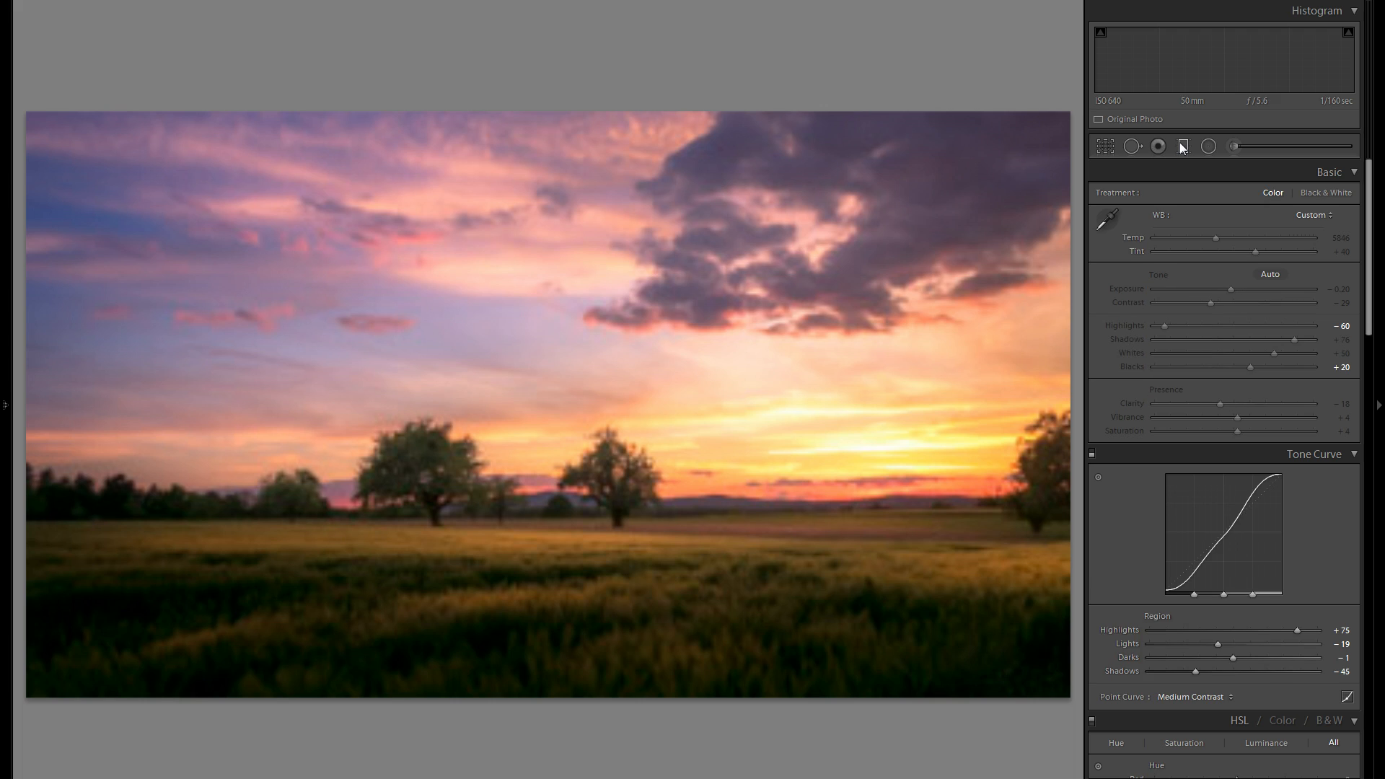
pyautogui.press('Right')
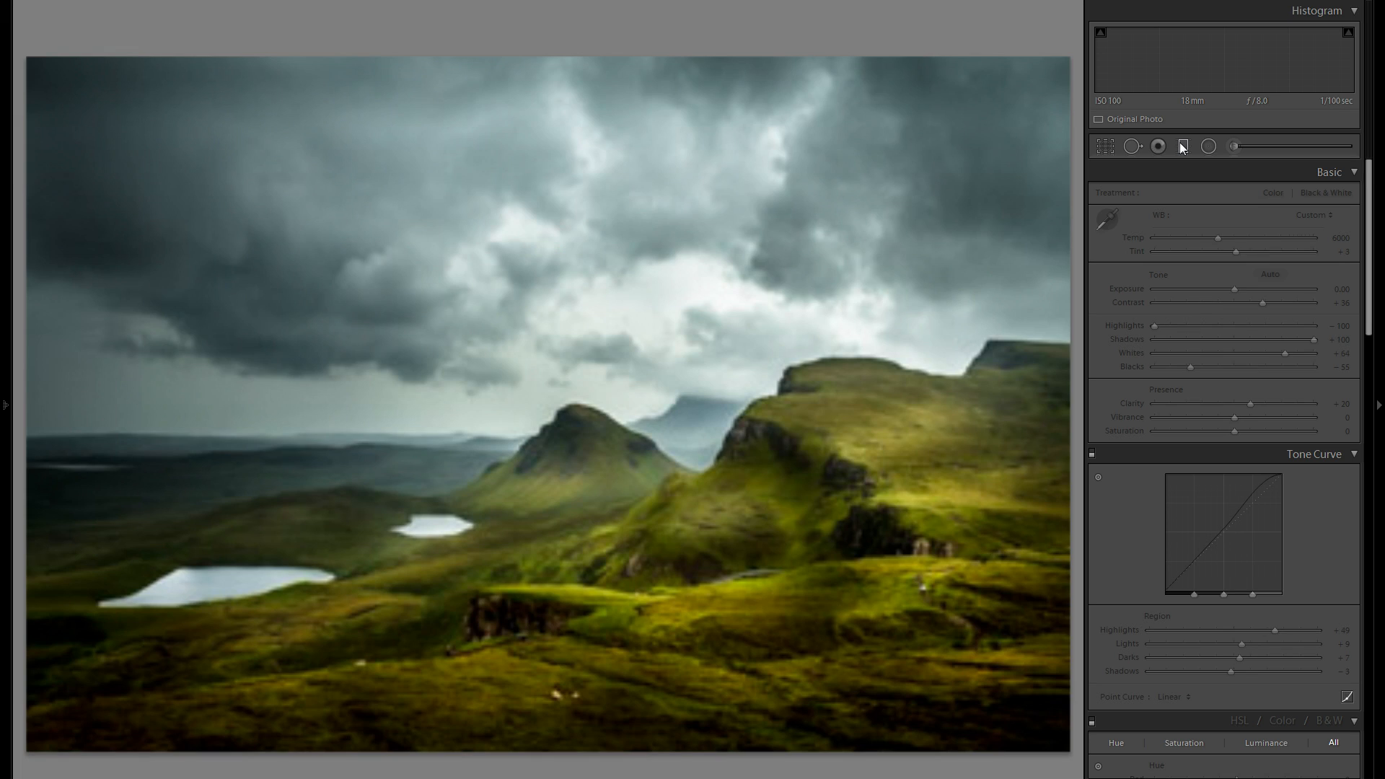